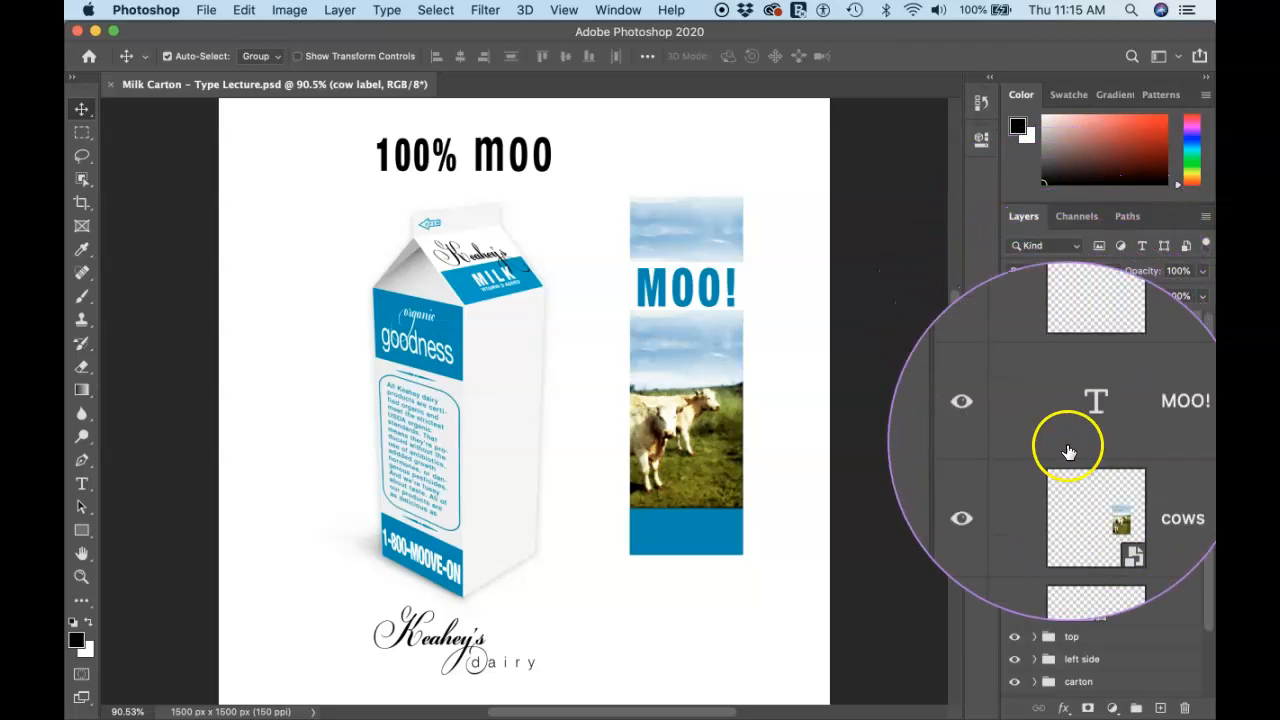
Expand the cow label group and examine its sky and MOO! layers up close
click(1034, 322)
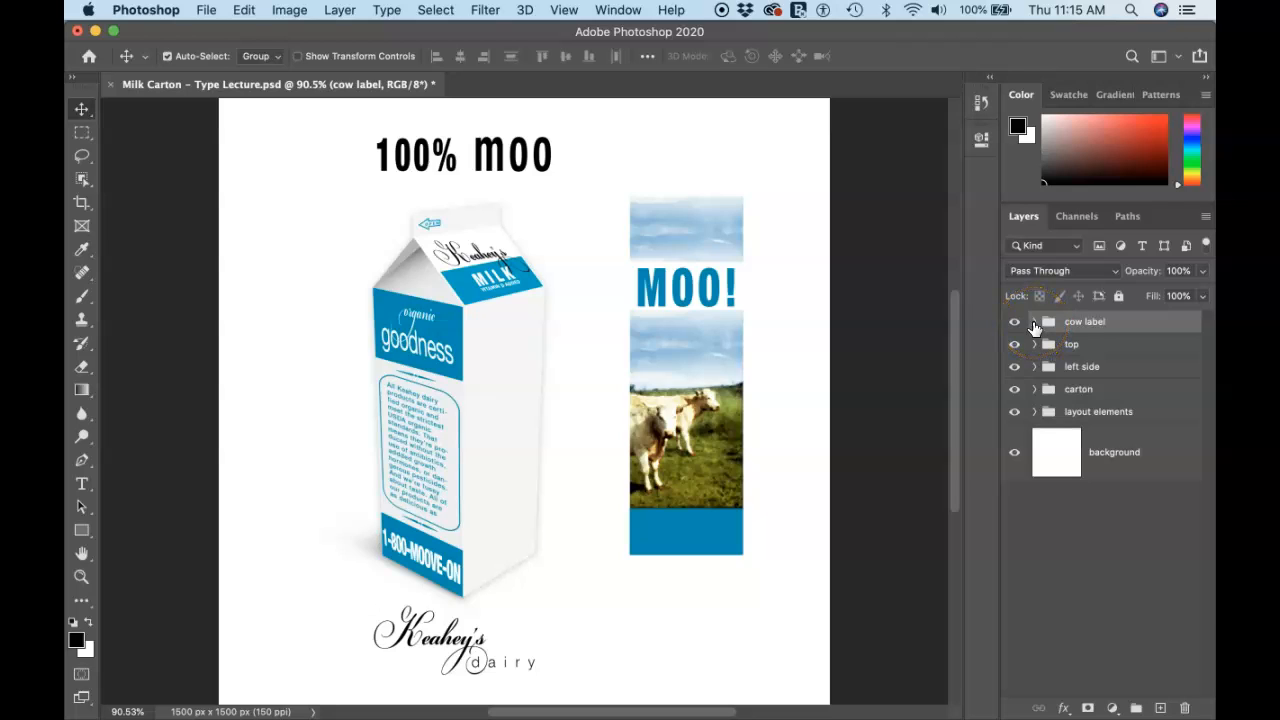
click(1034, 323)
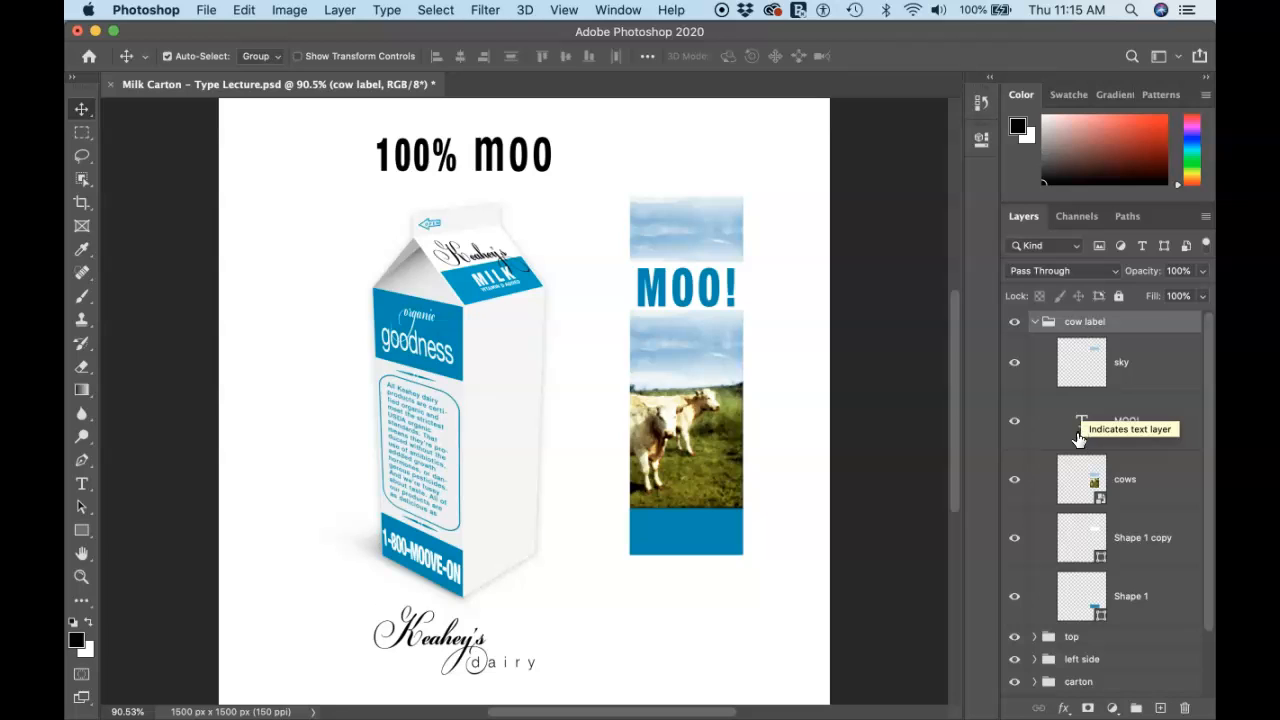
alt+click(1079, 375)
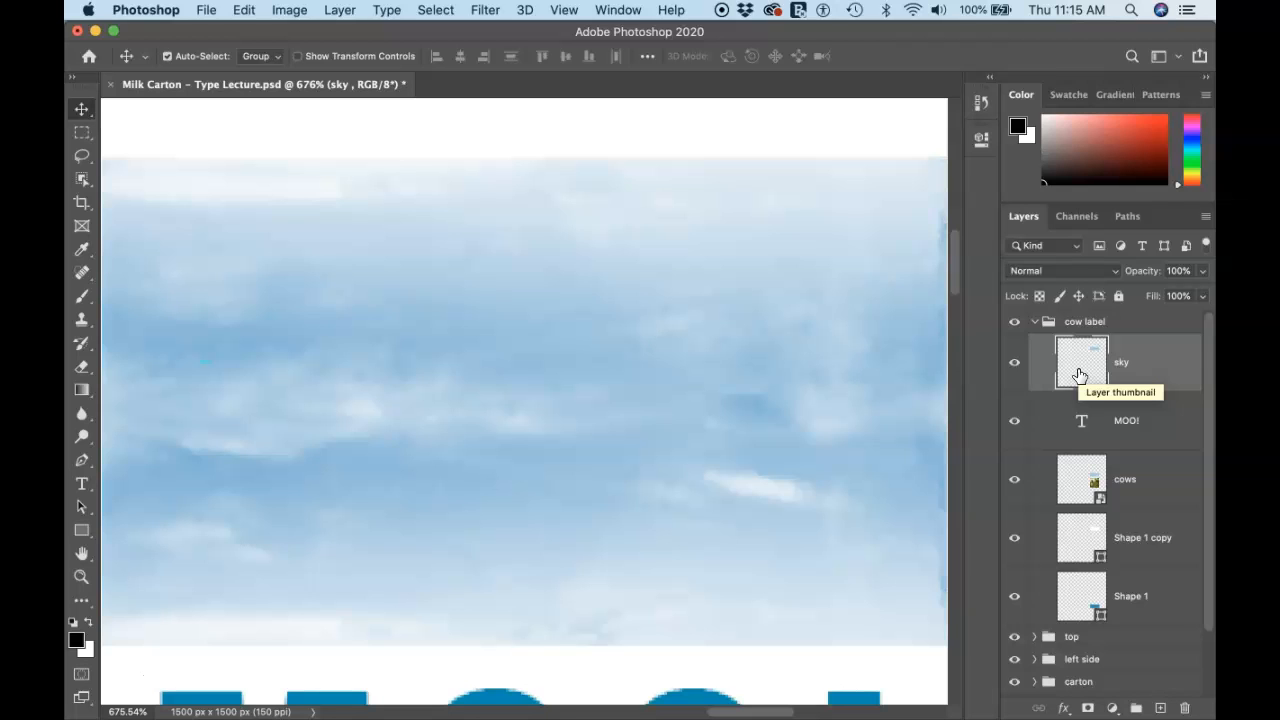
alt+click(1081, 428)
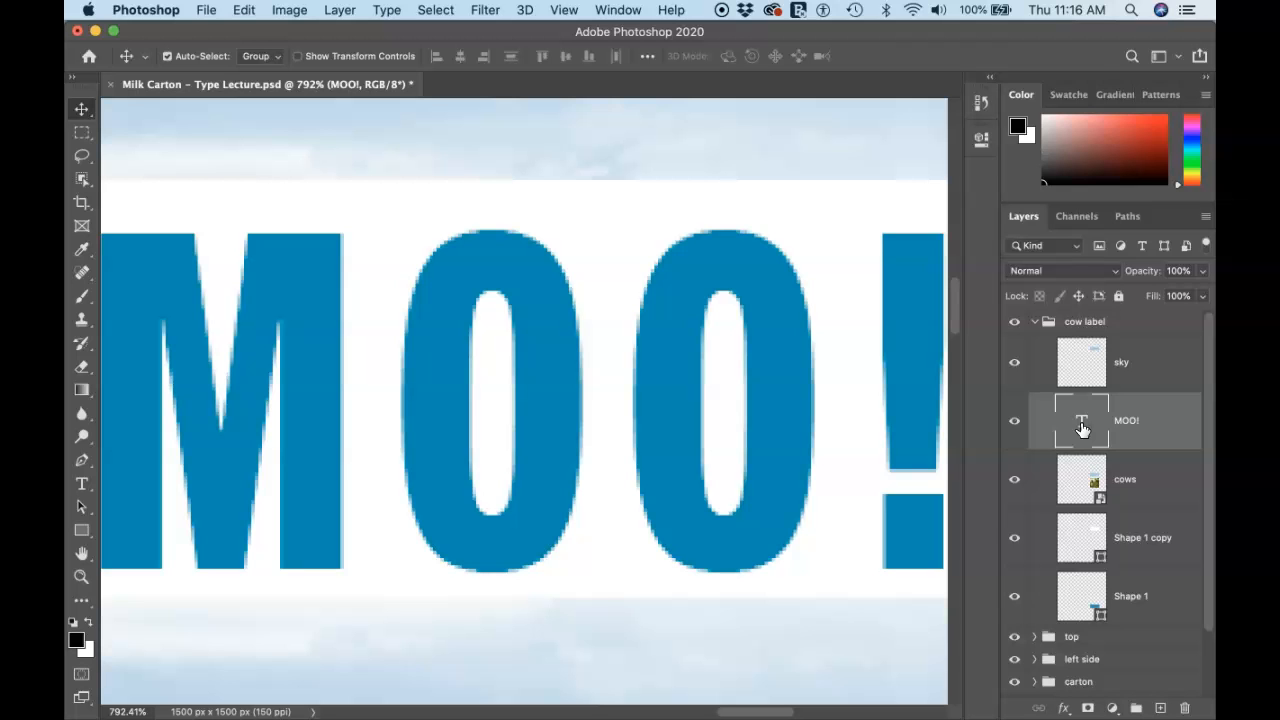
key(super+minus)
key(super+minus)
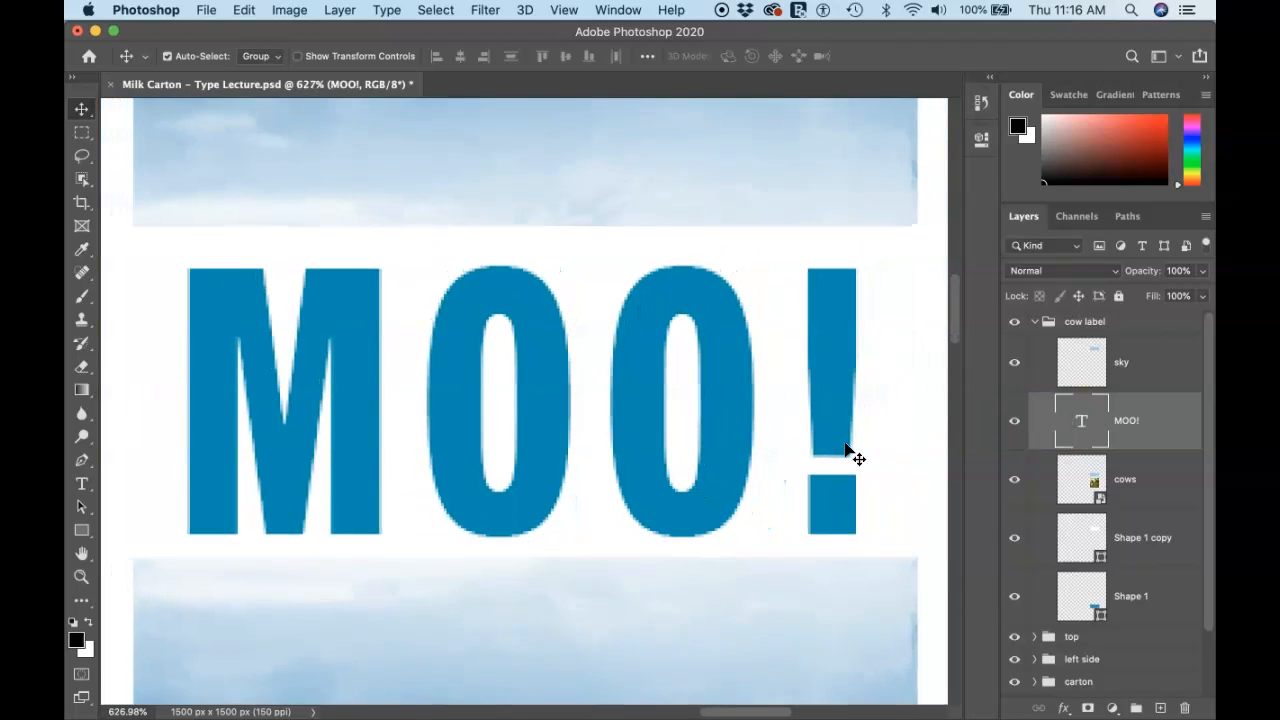
scroll(852, 455, up, 4)
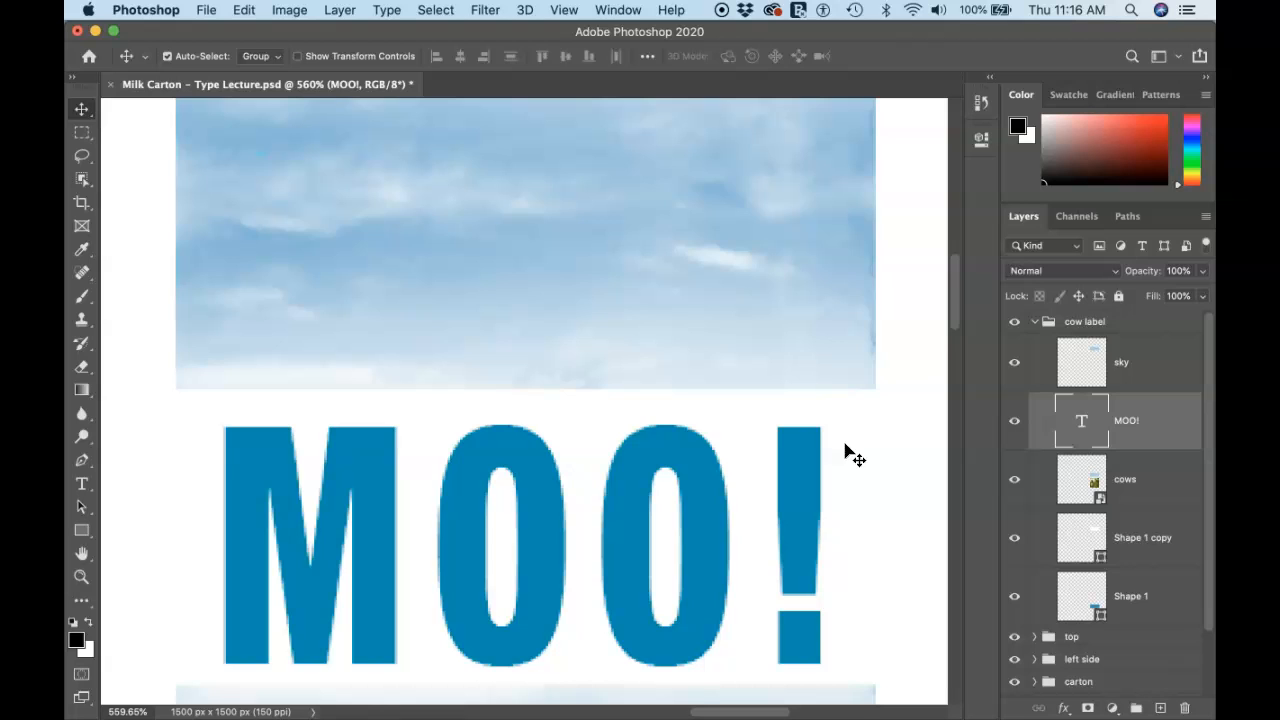
scroll(845, 452, down, 2)
scroll(848, 458, up, 1)
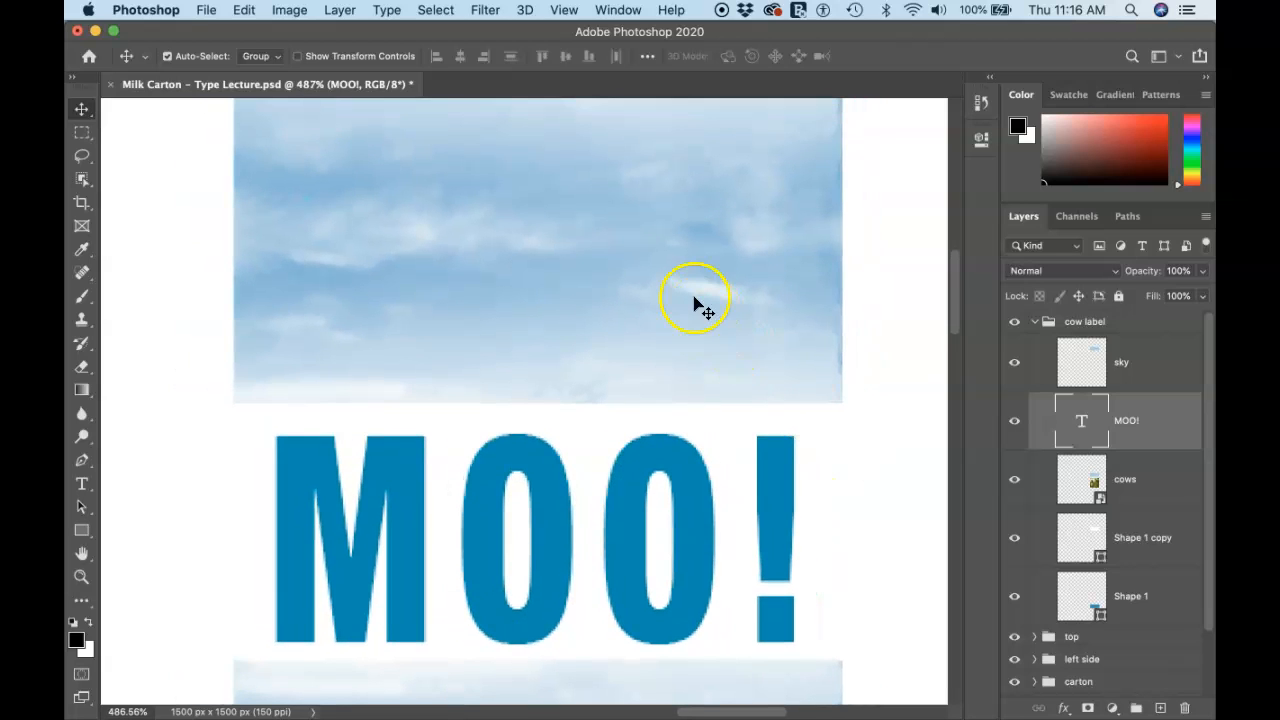
Set the Move tool's auto-select to Layer and move the sky image down over the upper part of the MOO! text
click(279, 57)
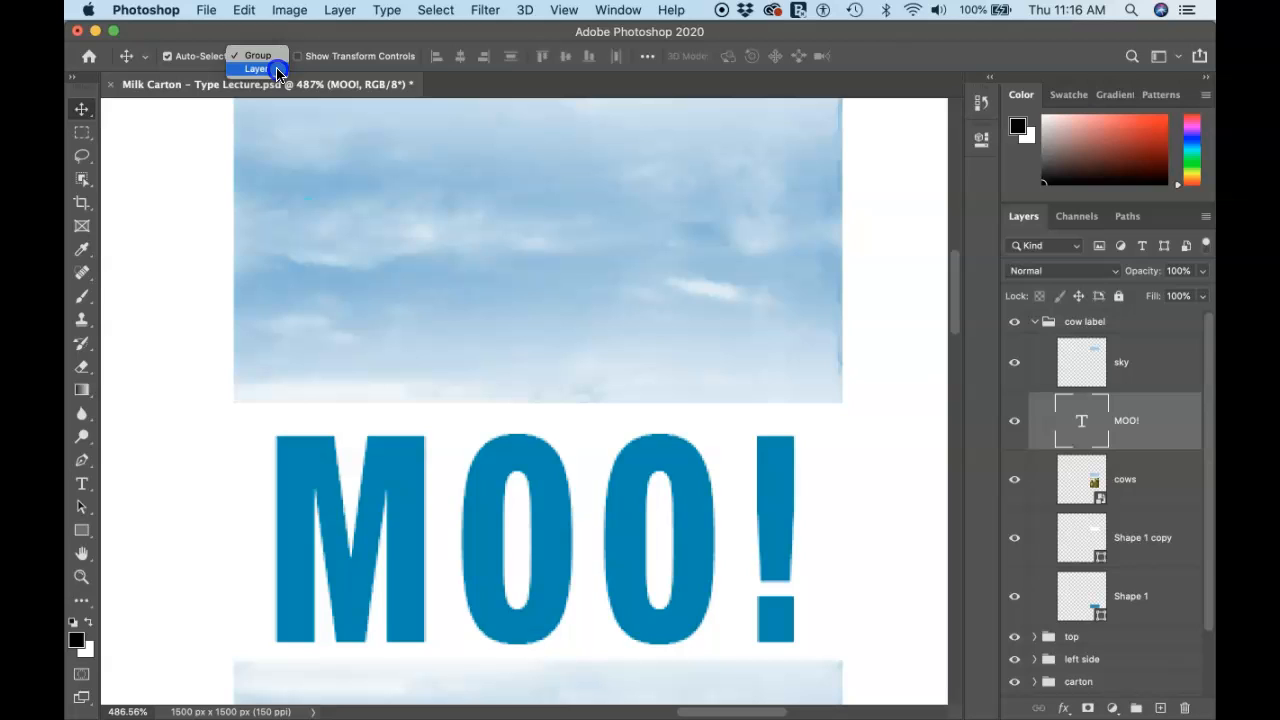
click(279, 71)
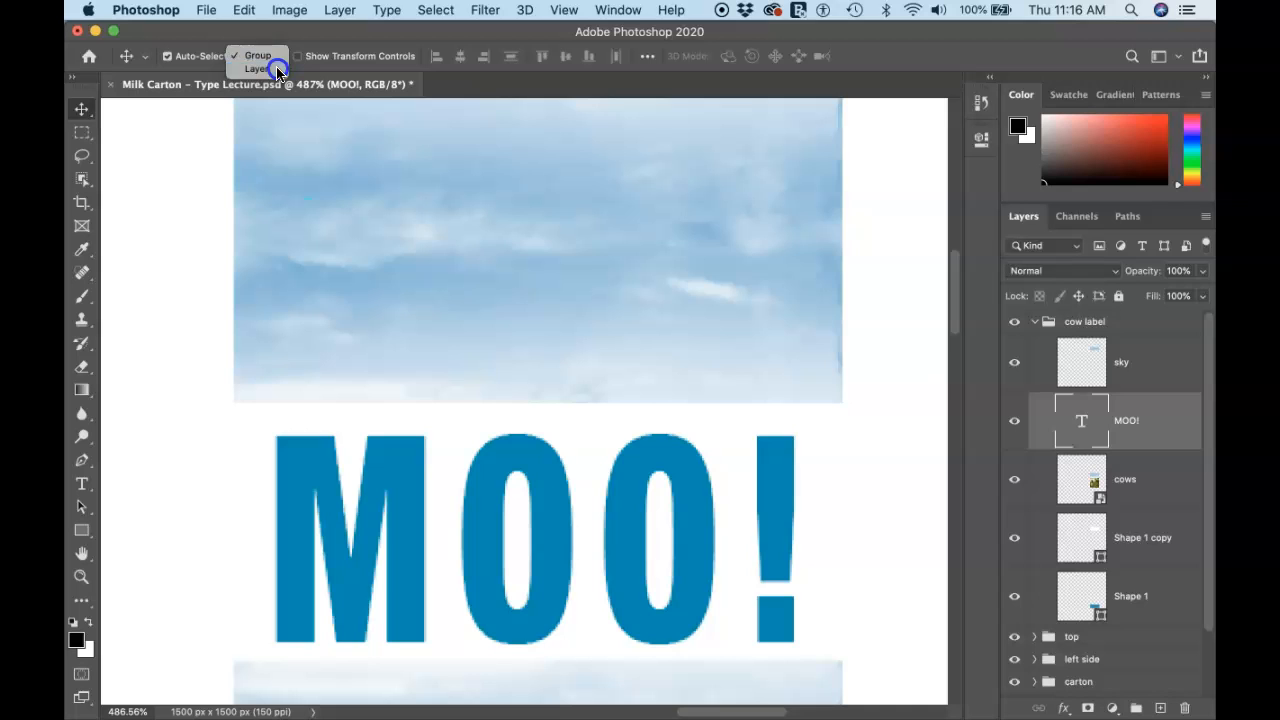
click(688, 303)
drag(688, 303, 680, 448)
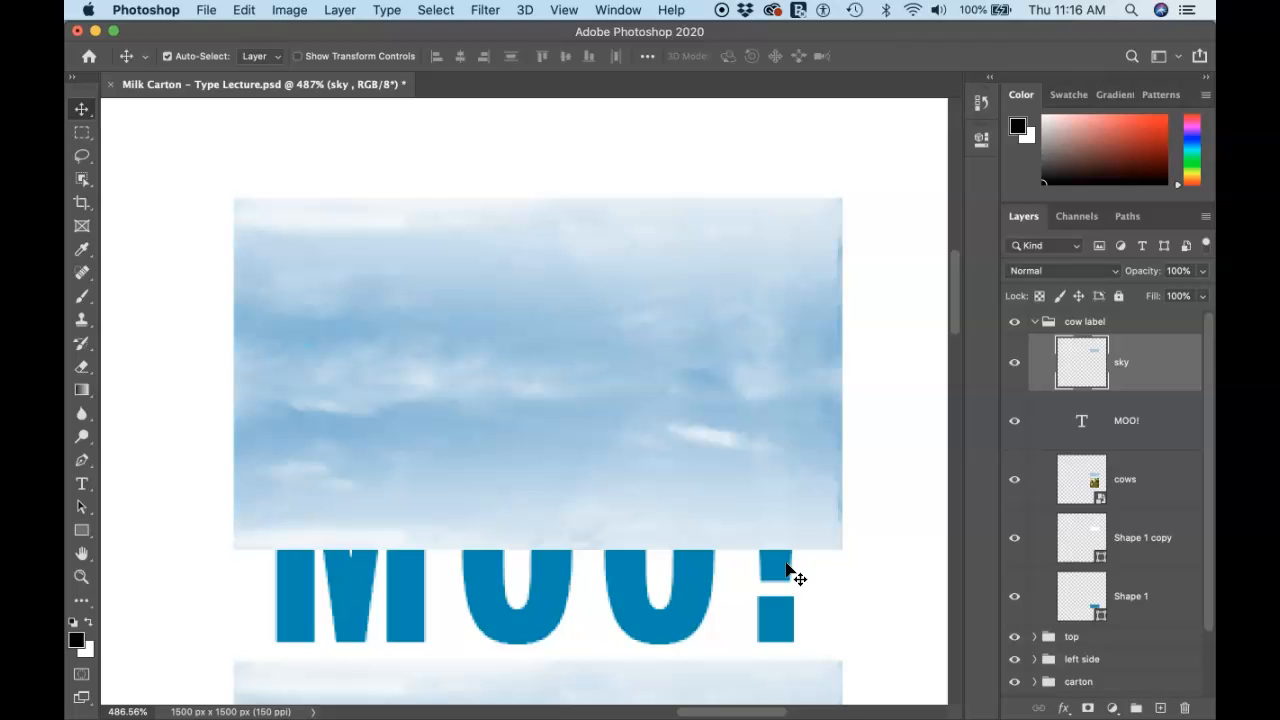
Clip the sky layer to the MOO! text with a clipping mask and move the sky down to fill the letters
drag(1095, 362, 1125, 398)
right_click(1146, 366)
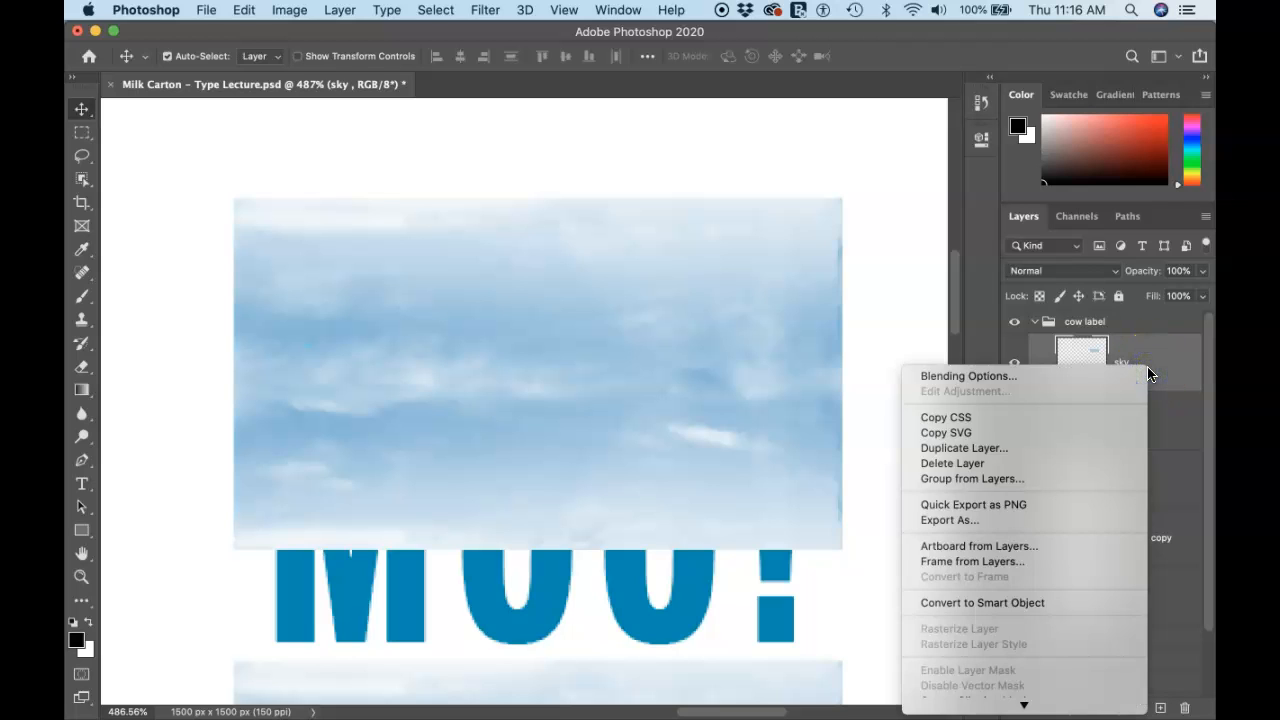
scroll(1088, 535, down, 5)
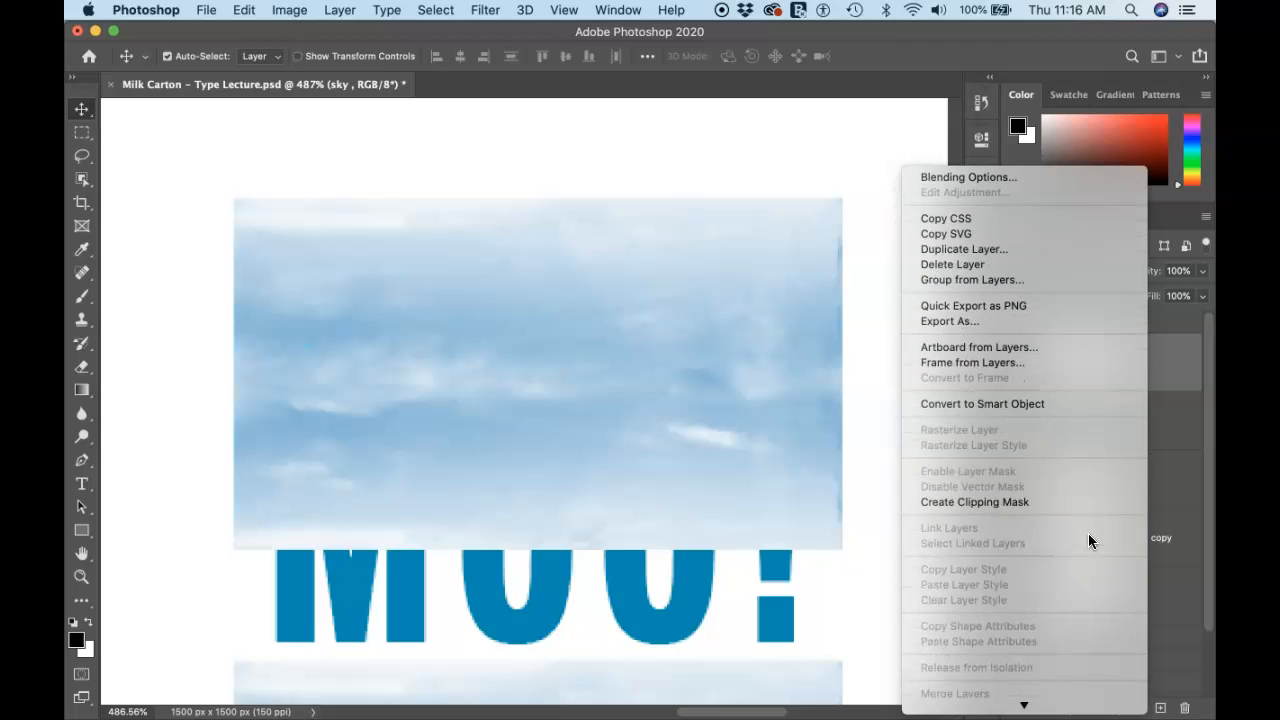
click(984, 500)
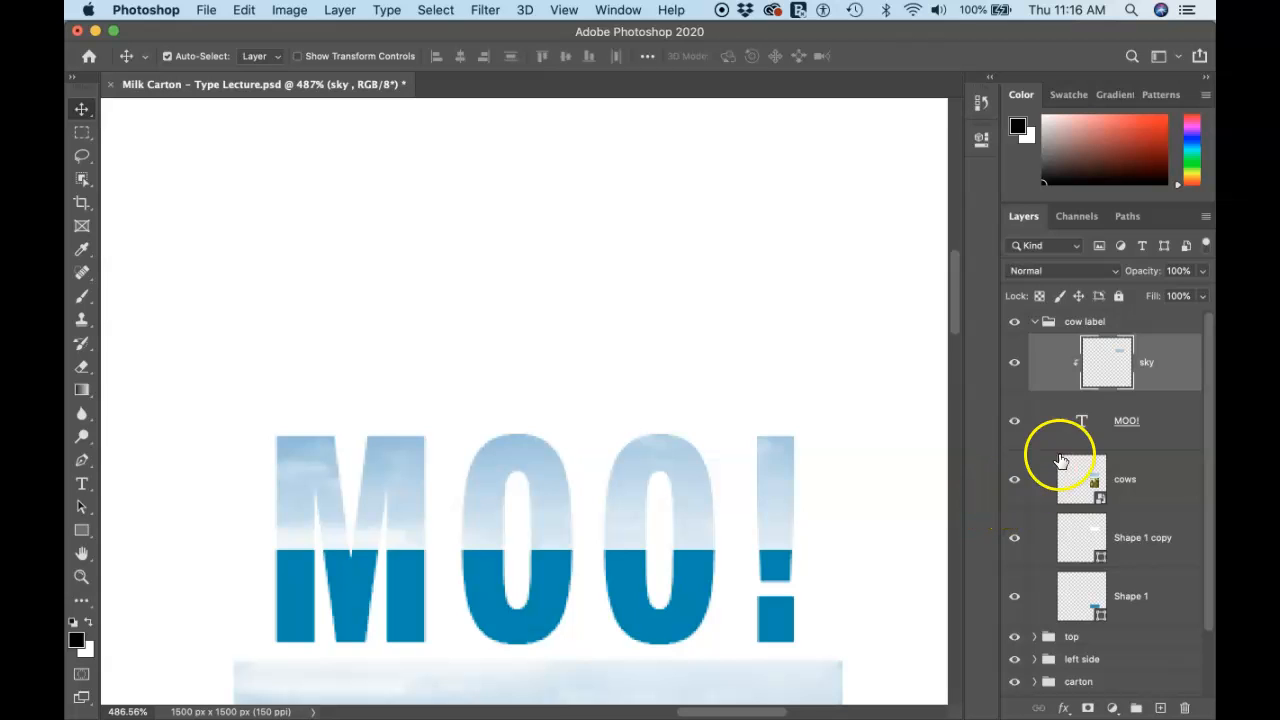
drag(684, 480, 681, 605)
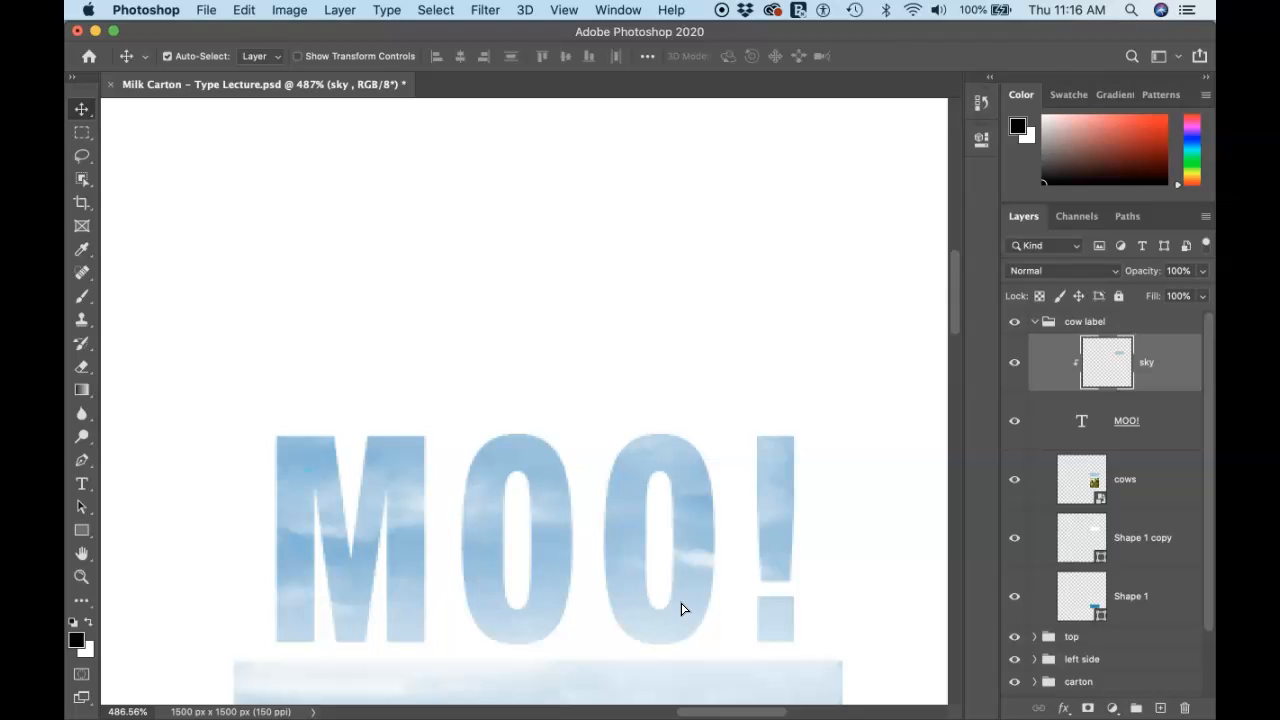
Open the contents of the cows smart object for inspection and close them again
scroll(681, 608, down, 3)
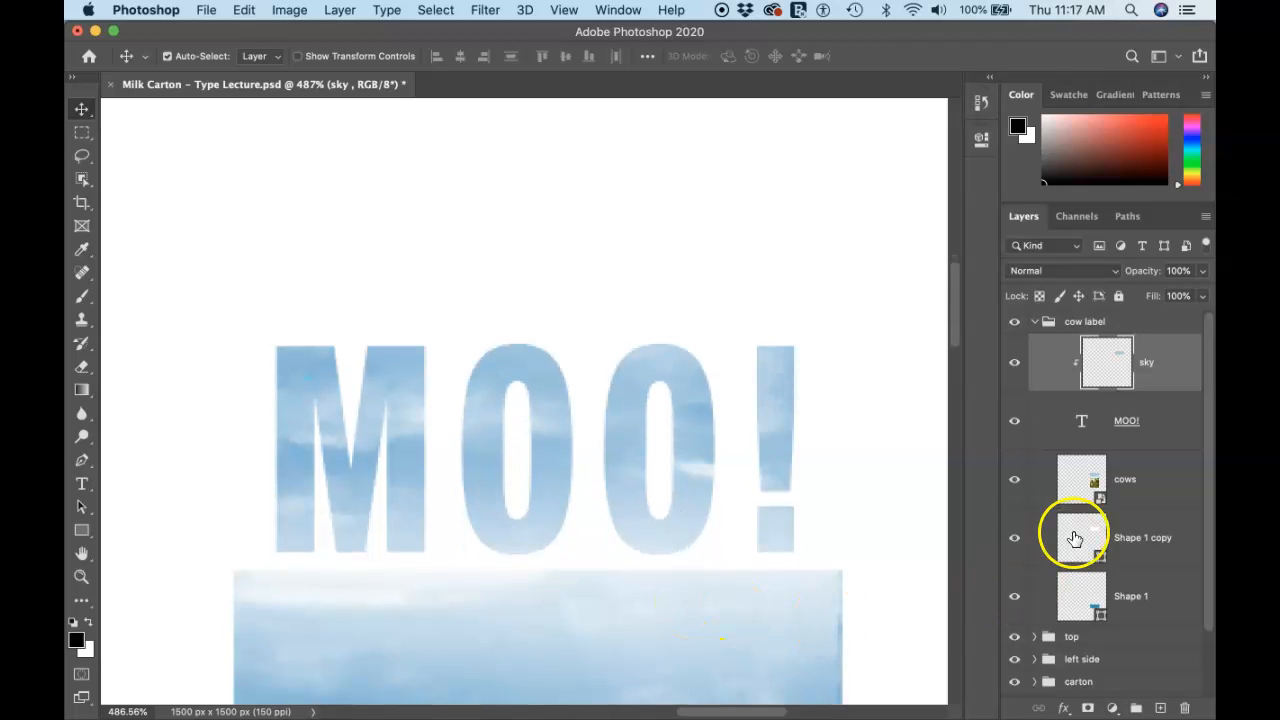
right_click(1088, 488)
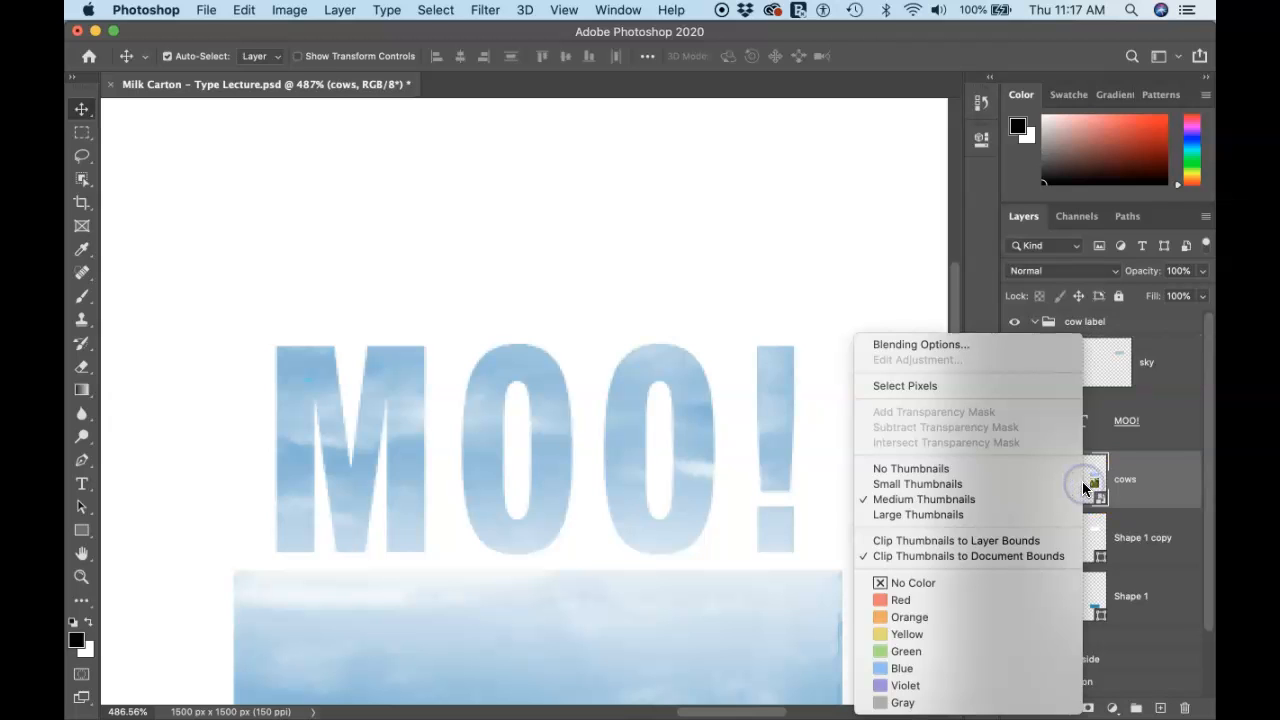
click(1095, 482)
double_click(1095, 482)
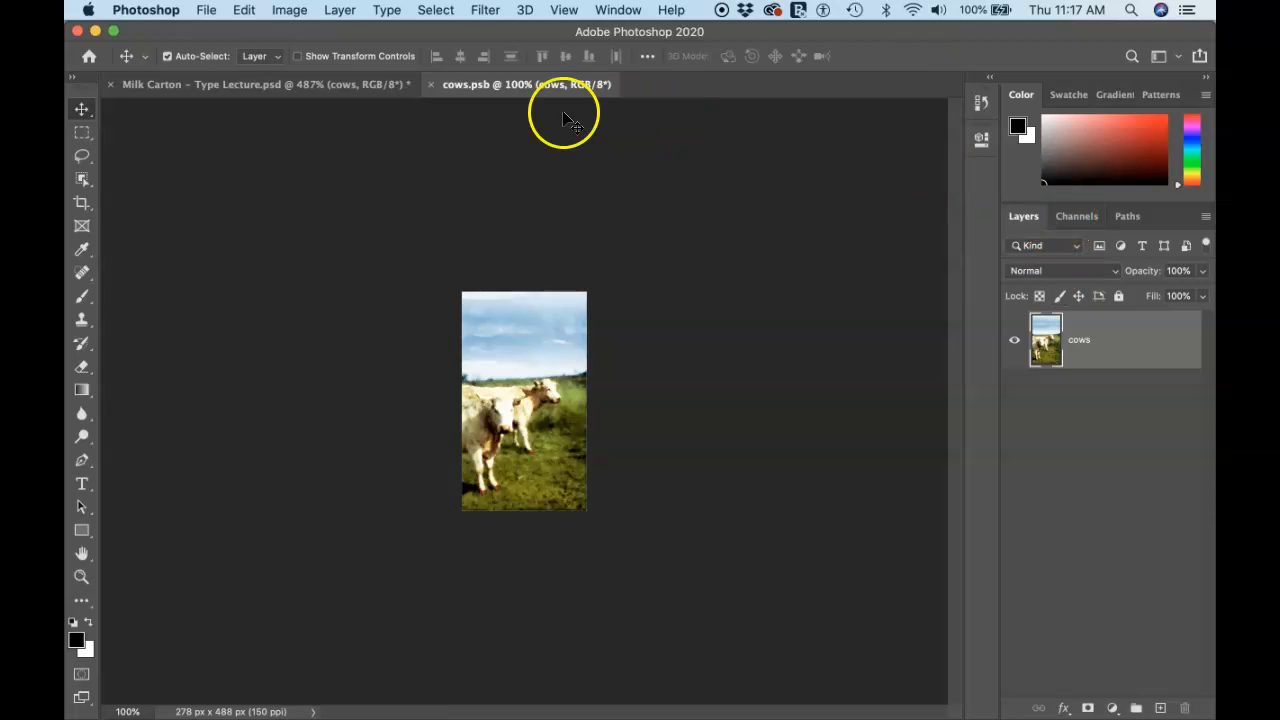
click(431, 85)
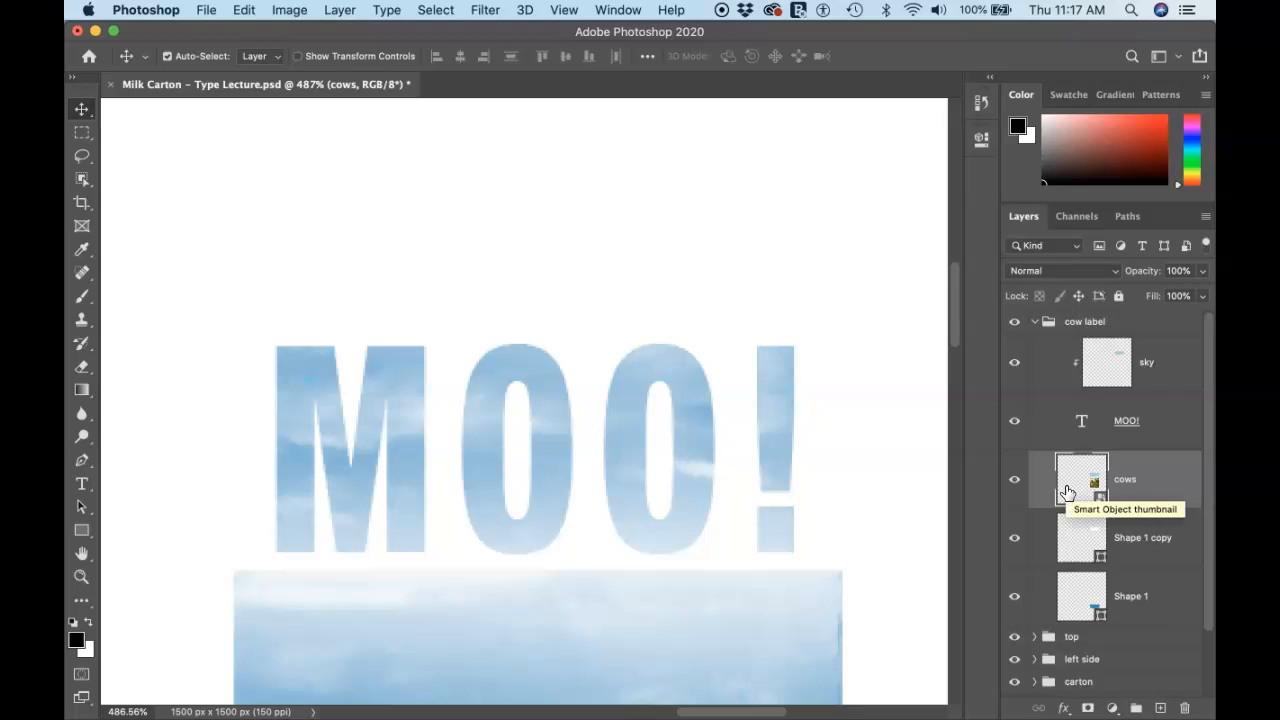
Set the Type tool's font to Bickham Script Pro for new text on the cow picture
key(super+0)
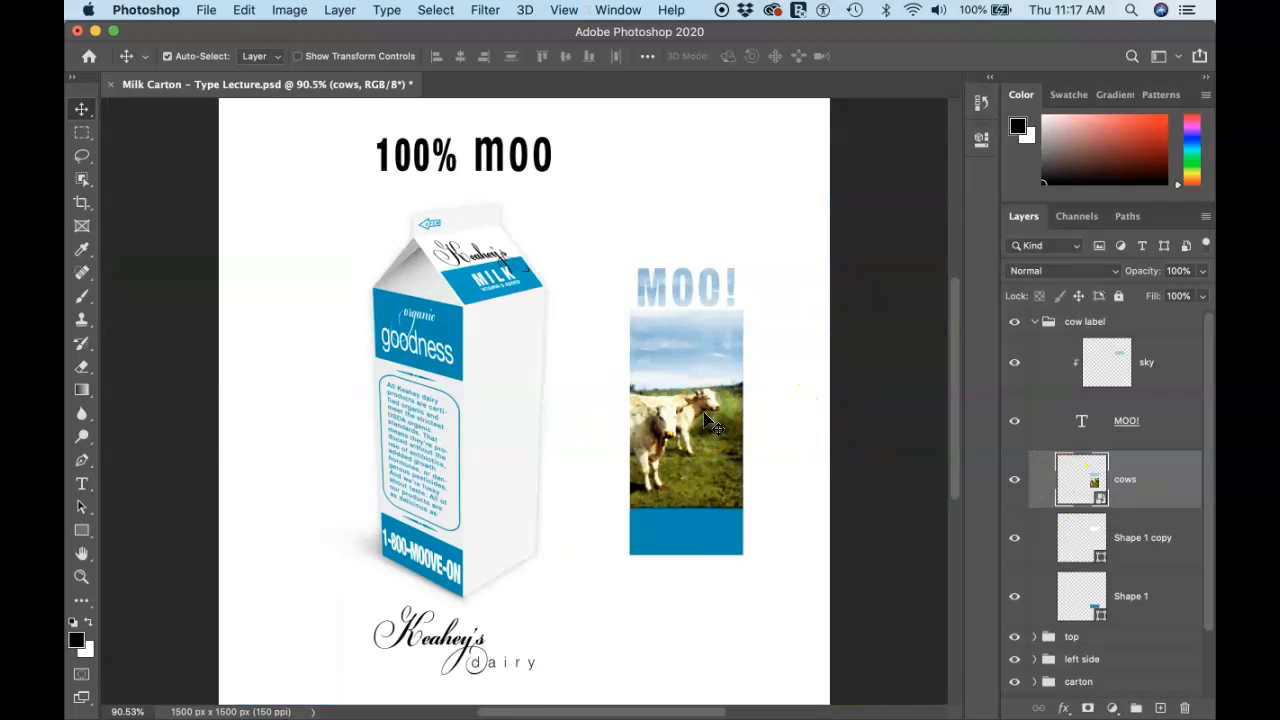
scroll(705, 398, up, 6)
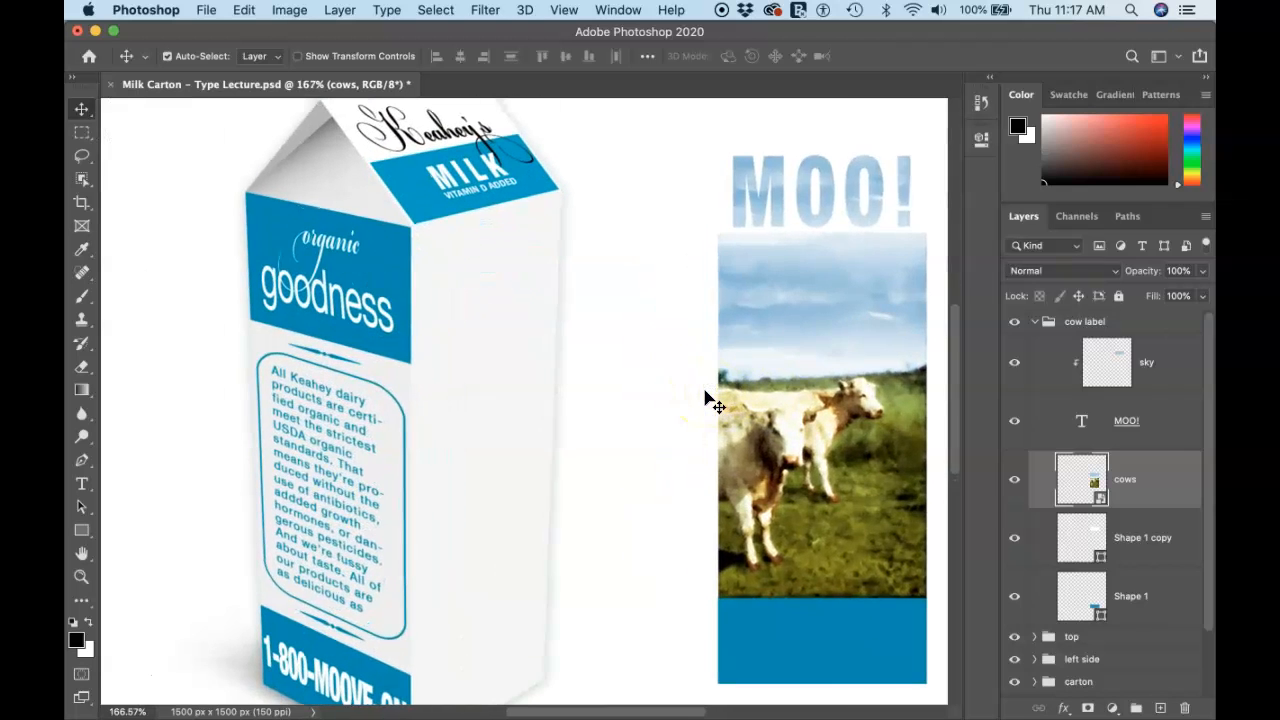
scroll(705, 398, right, 3)
scroll(705, 398, right, 2)
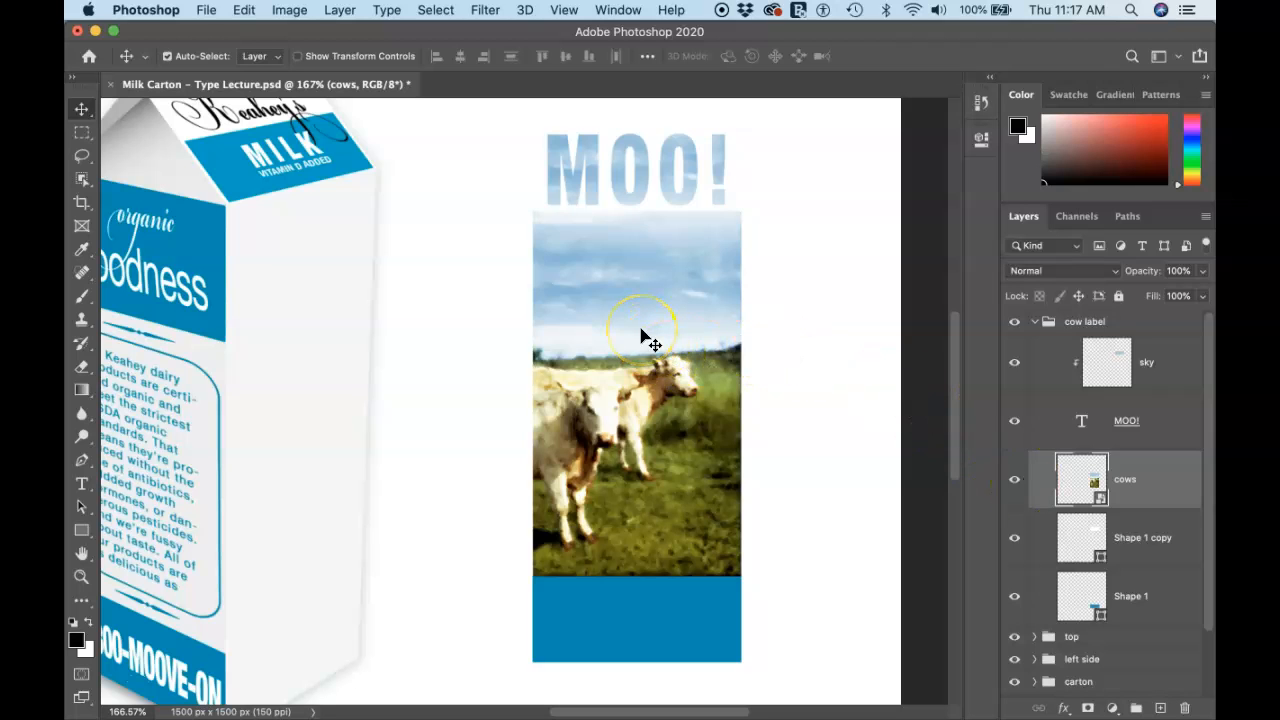
scroll(641, 336, up, 5)
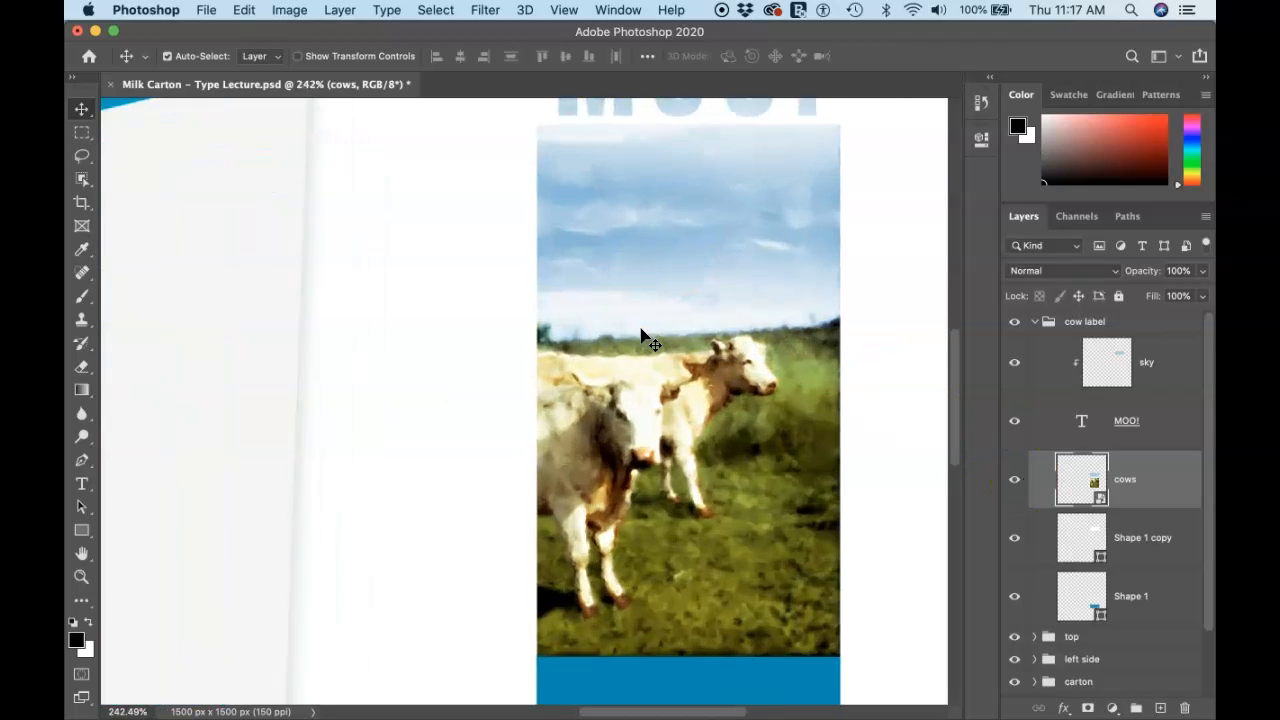
scroll(638, 338, right, 3)
scroll(636, 338, up, 2)
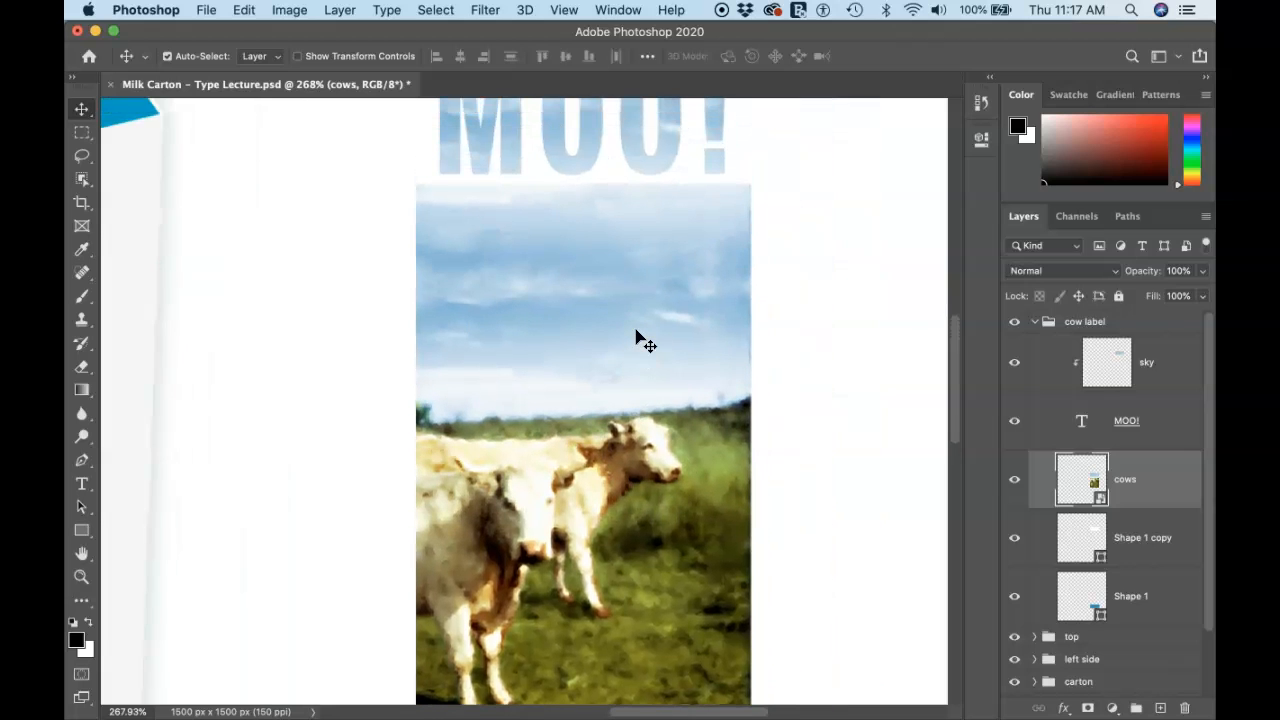
scroll(641, 340, up, 4)
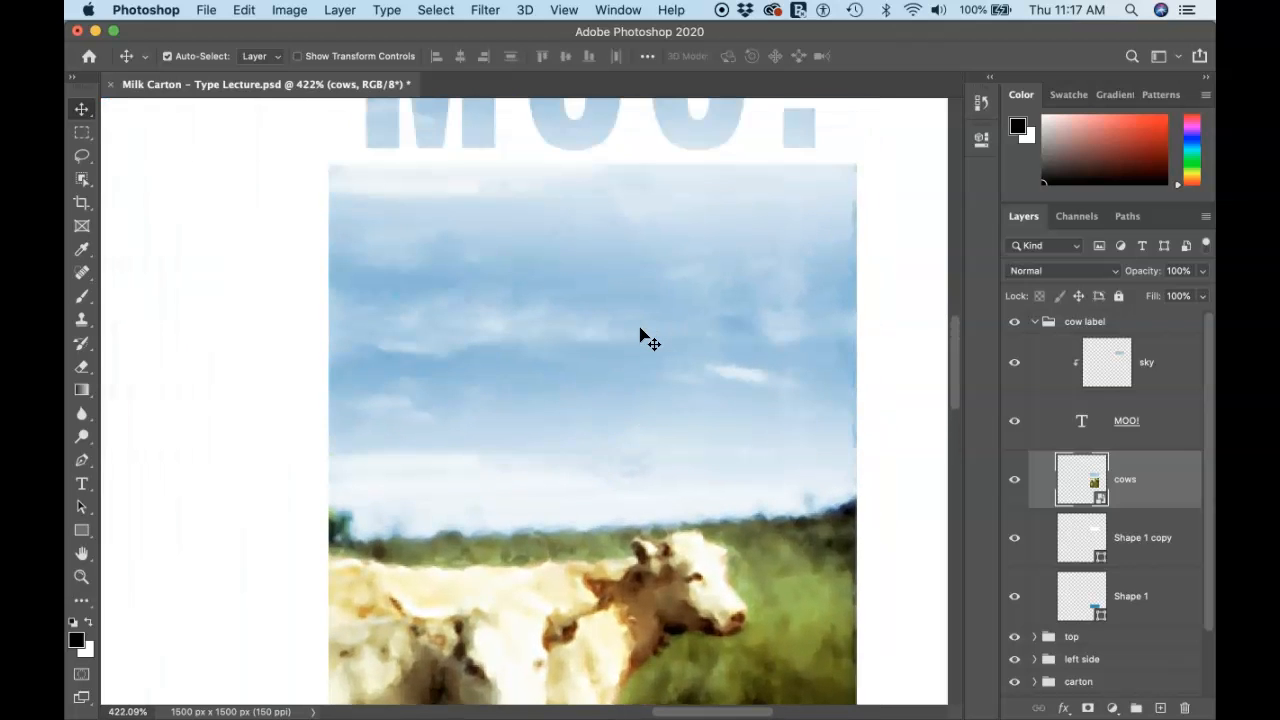
scroll(641, 340, right, 1)
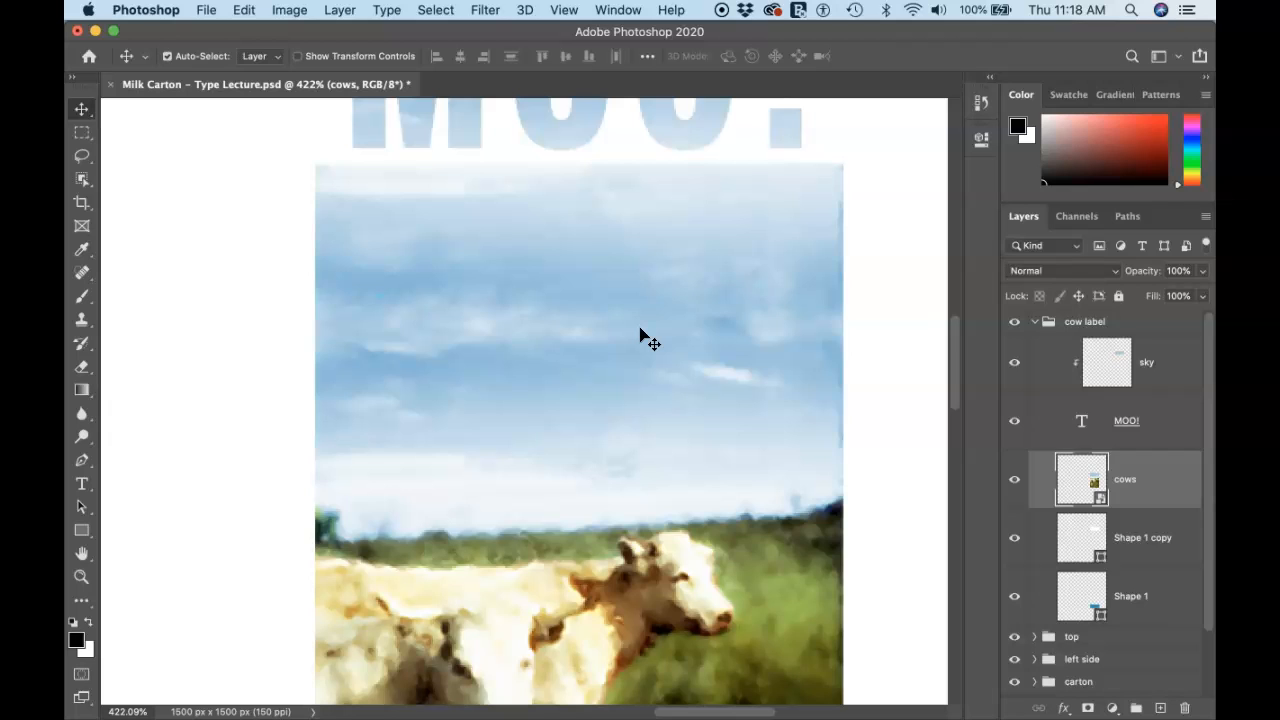
key(t)
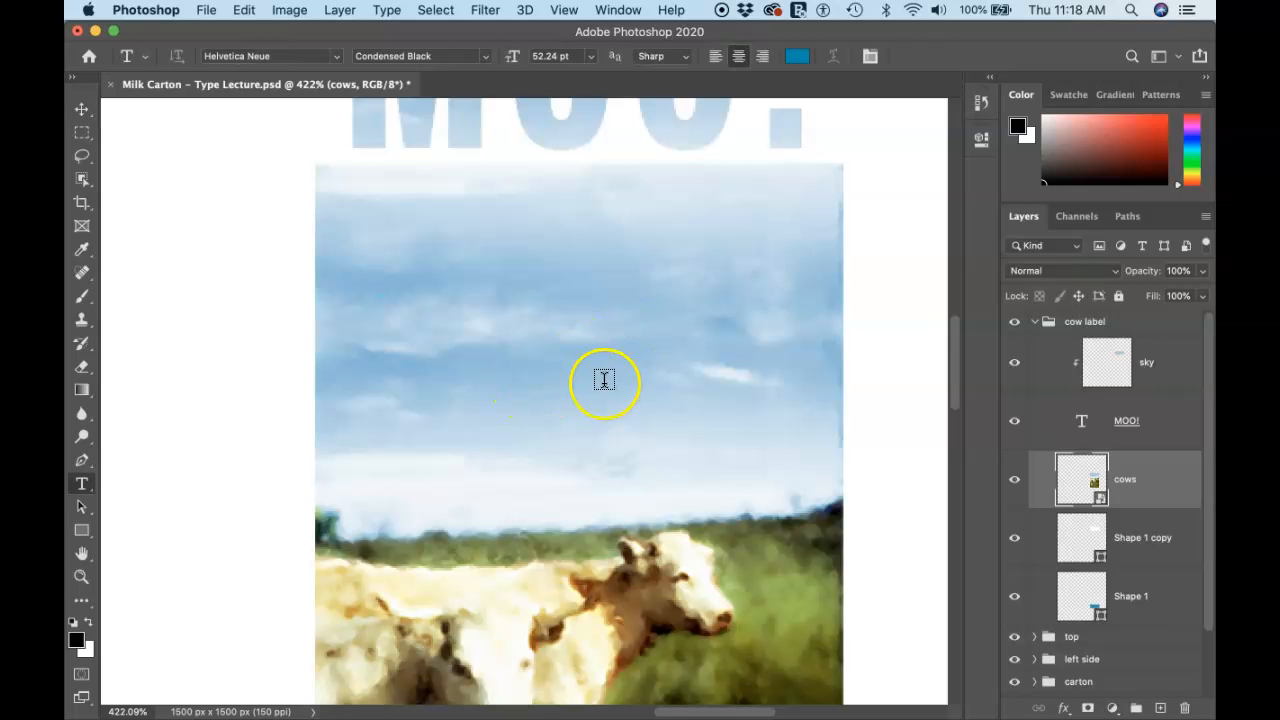
click(264, 66)
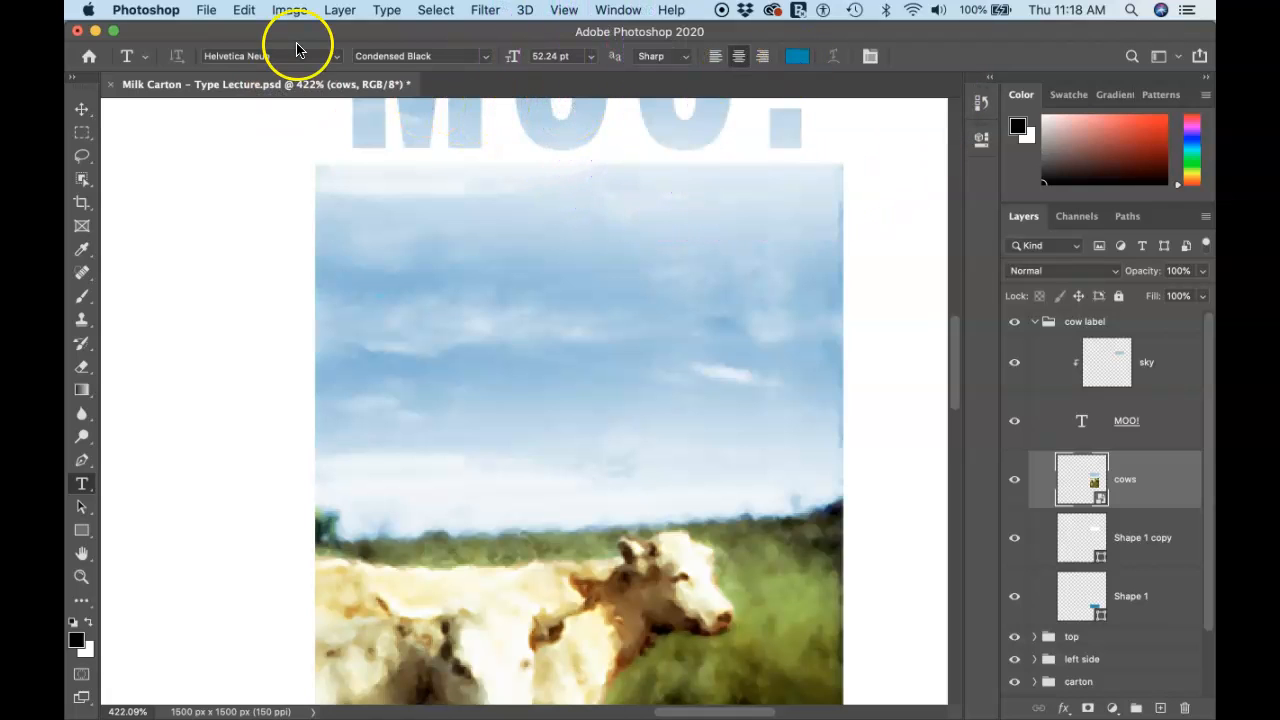
click(336, 57)
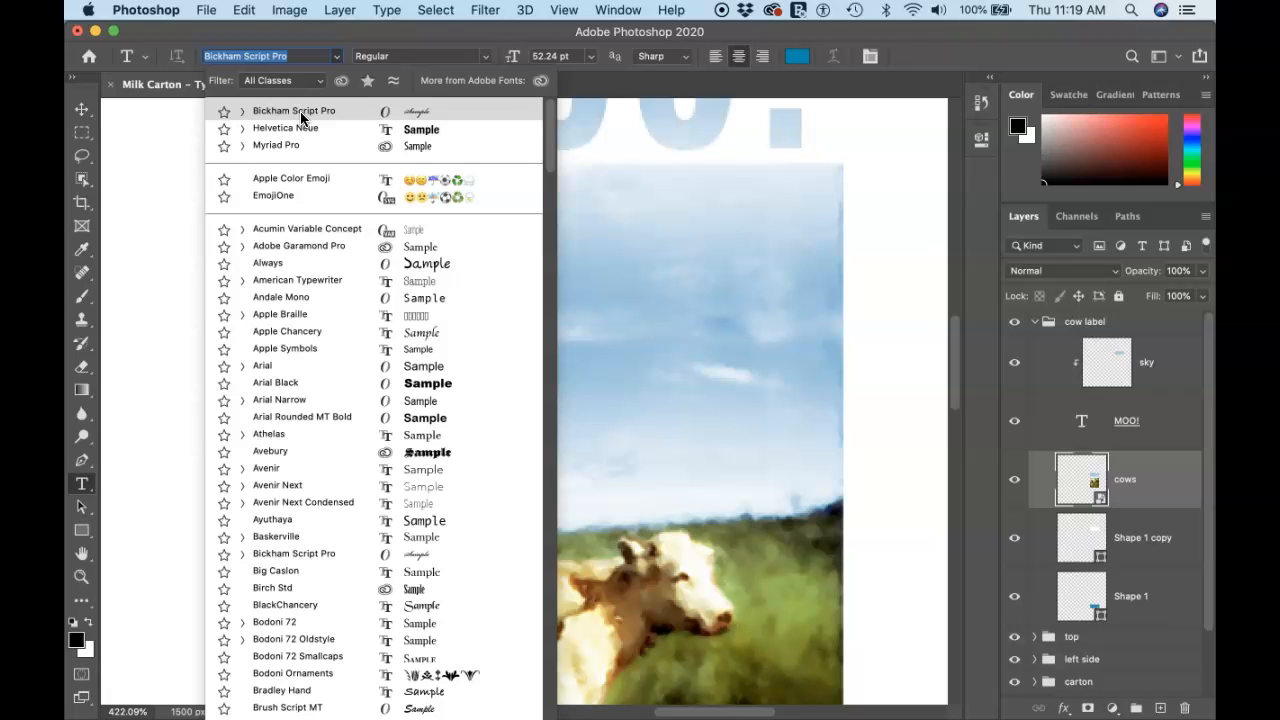
click(300, 111)
click(654, 328)
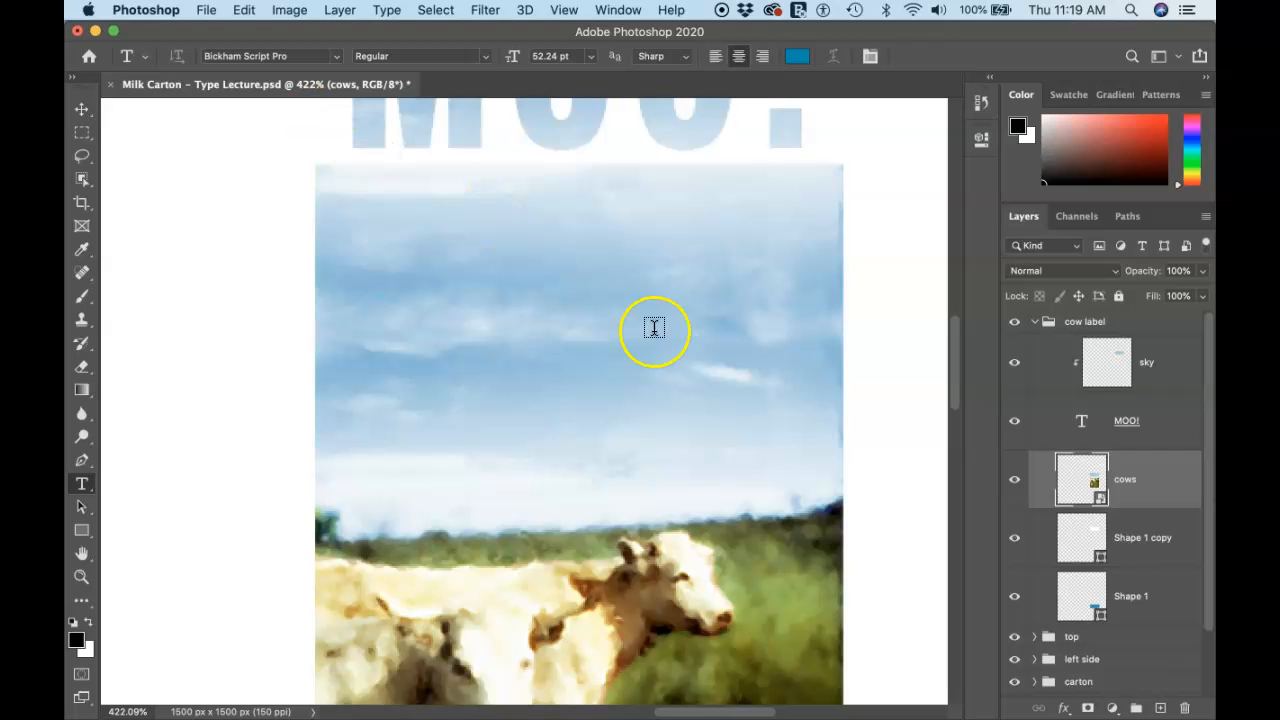
Place a new text layer over the cow picture's sky and format it at 30 pt with centre alignment
click(568, 402)
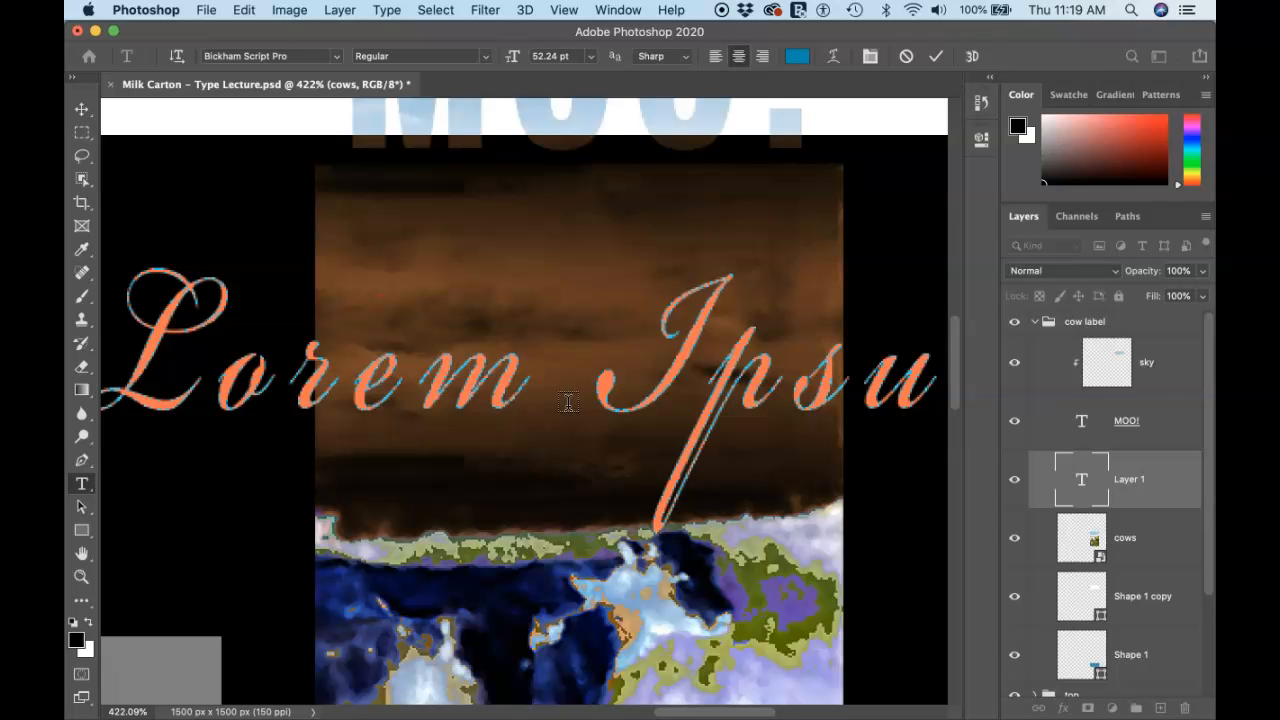
scroll(568, 402, down, 5)
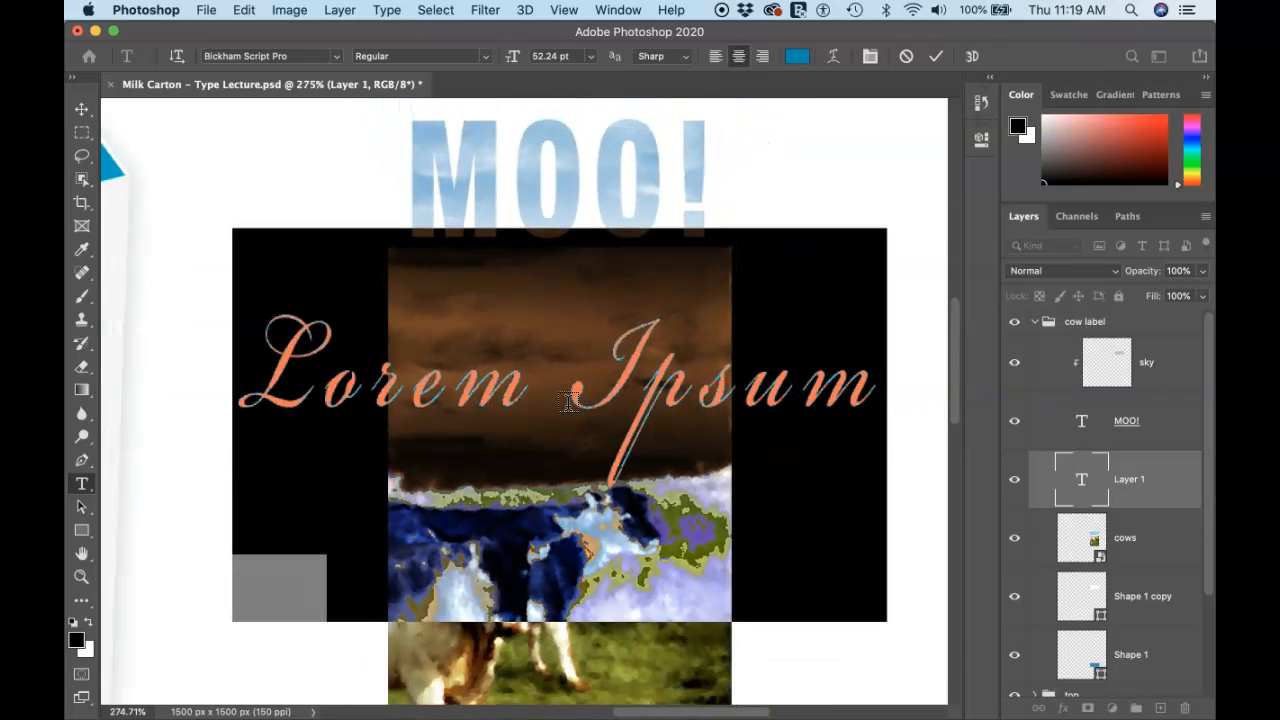
scroll(568, 402, right, 2)
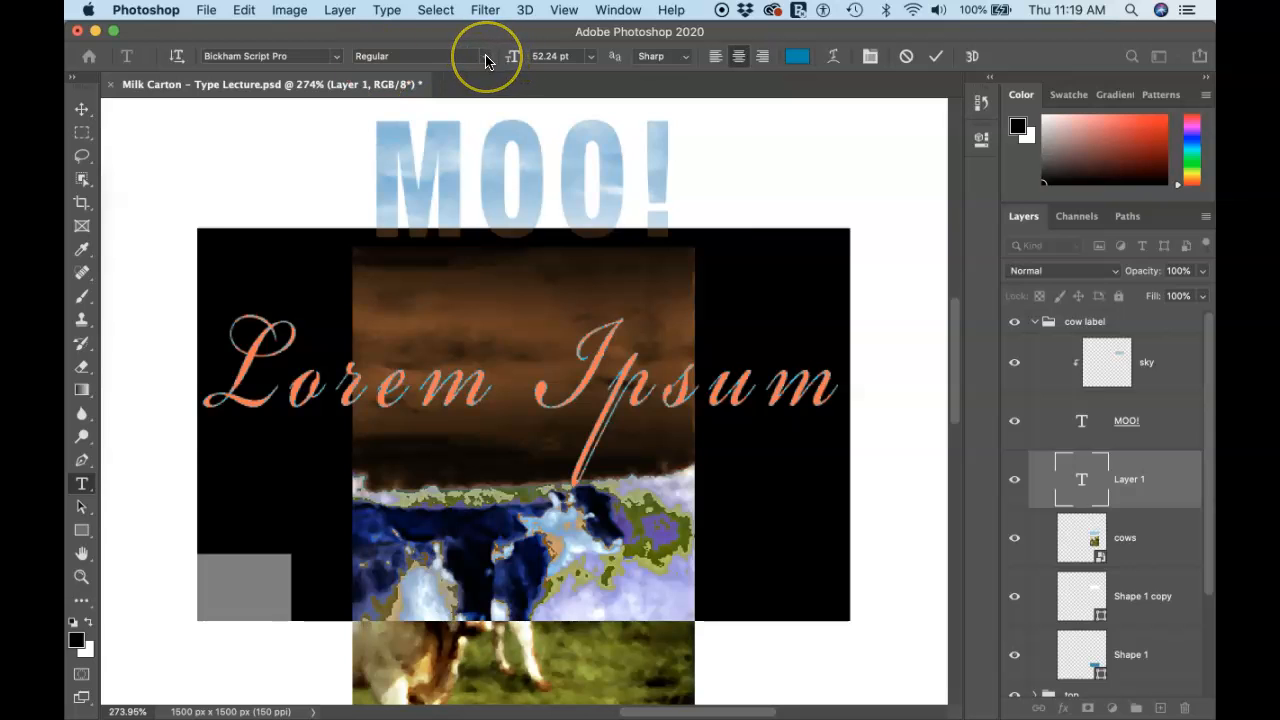
click(591, 56)
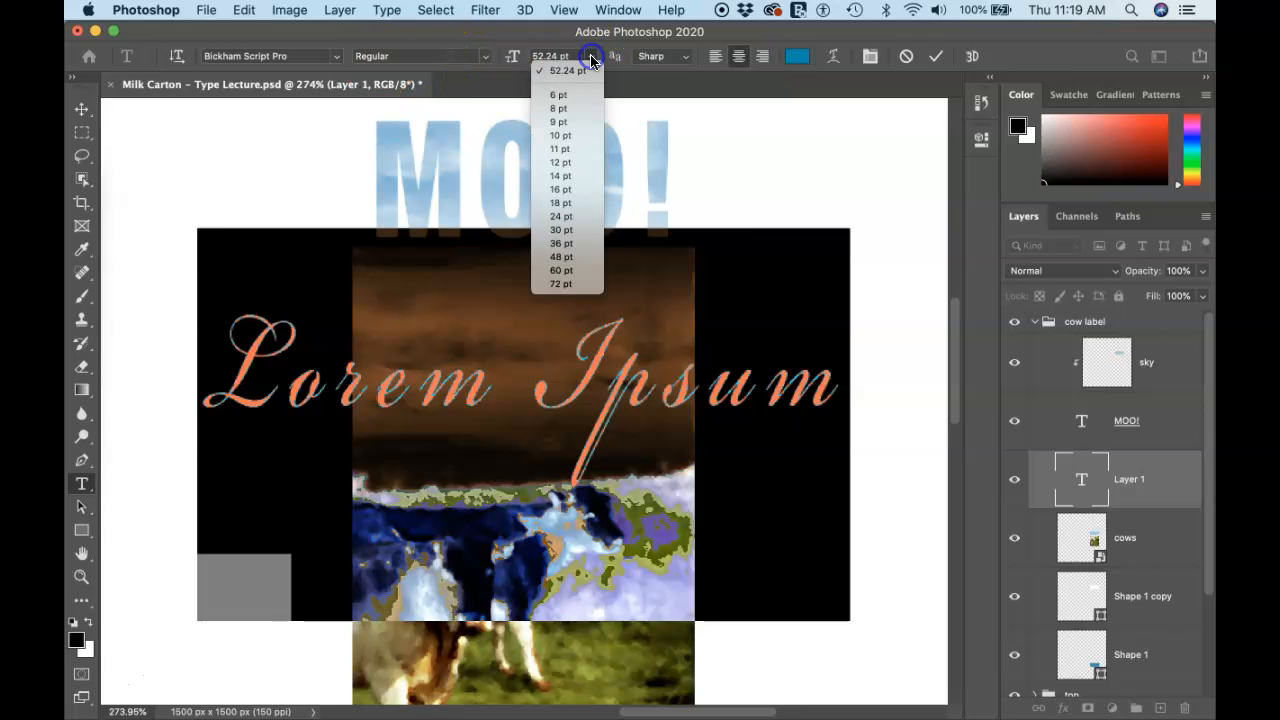
click(563, 230)
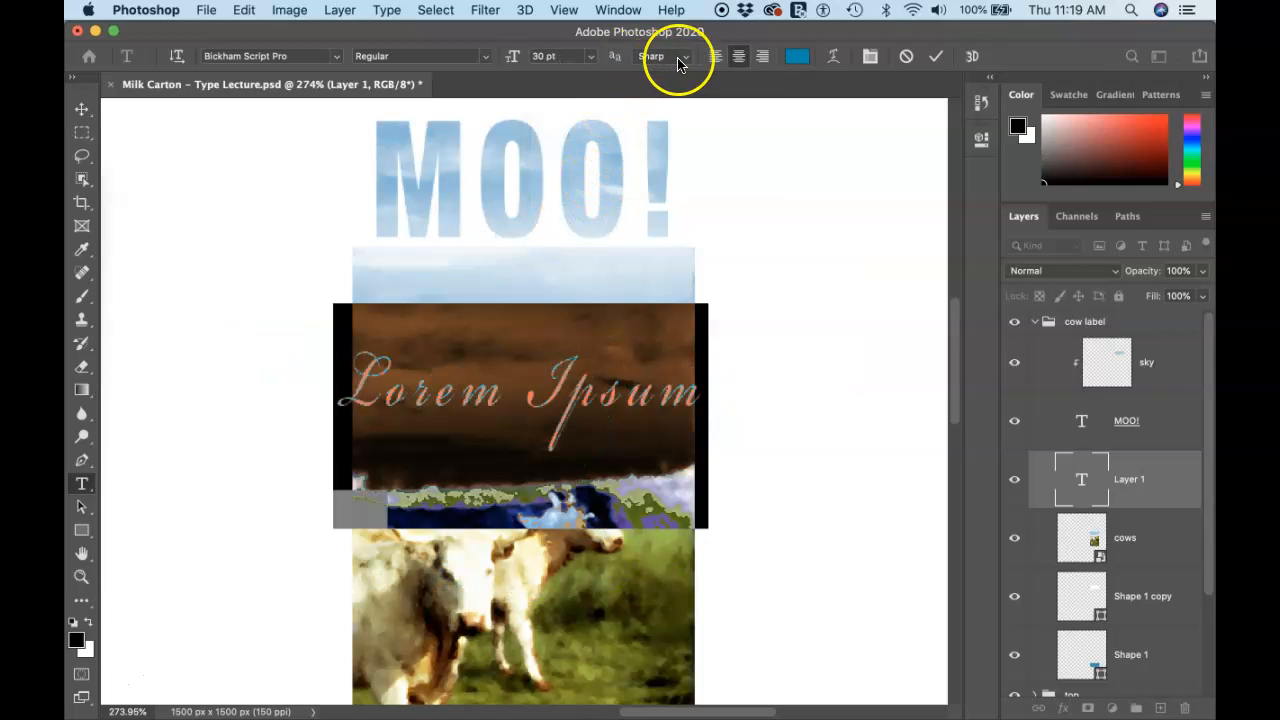
click(738, 58)
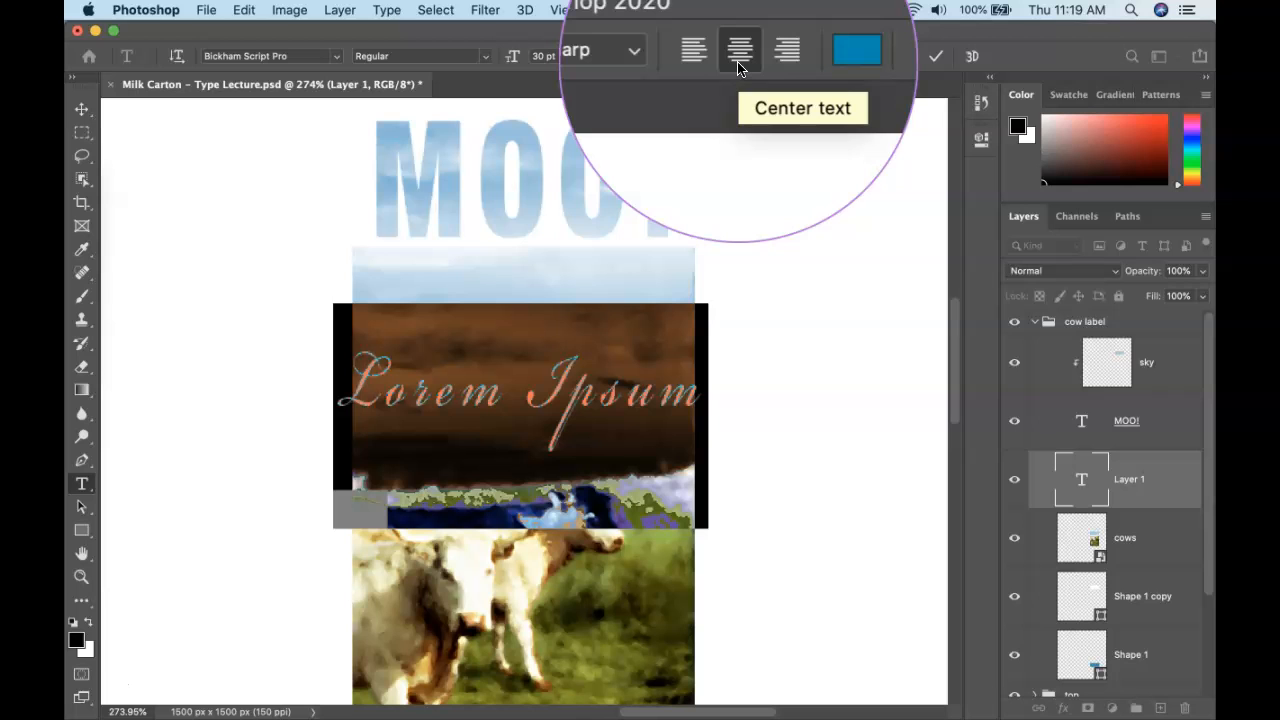
Set the placeholder text's colour to the blue 008bb1 sampled from the band below the cow picture
click(799, 56)
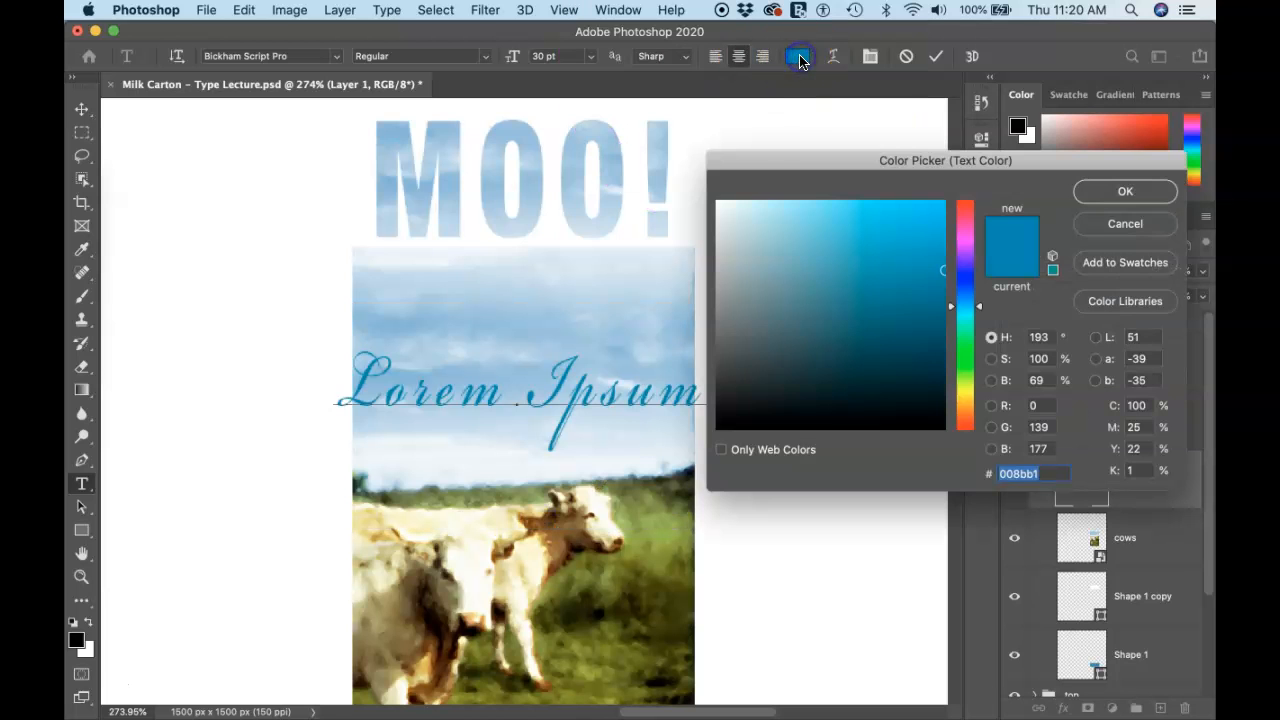
drag(797, 334, 690, 446)
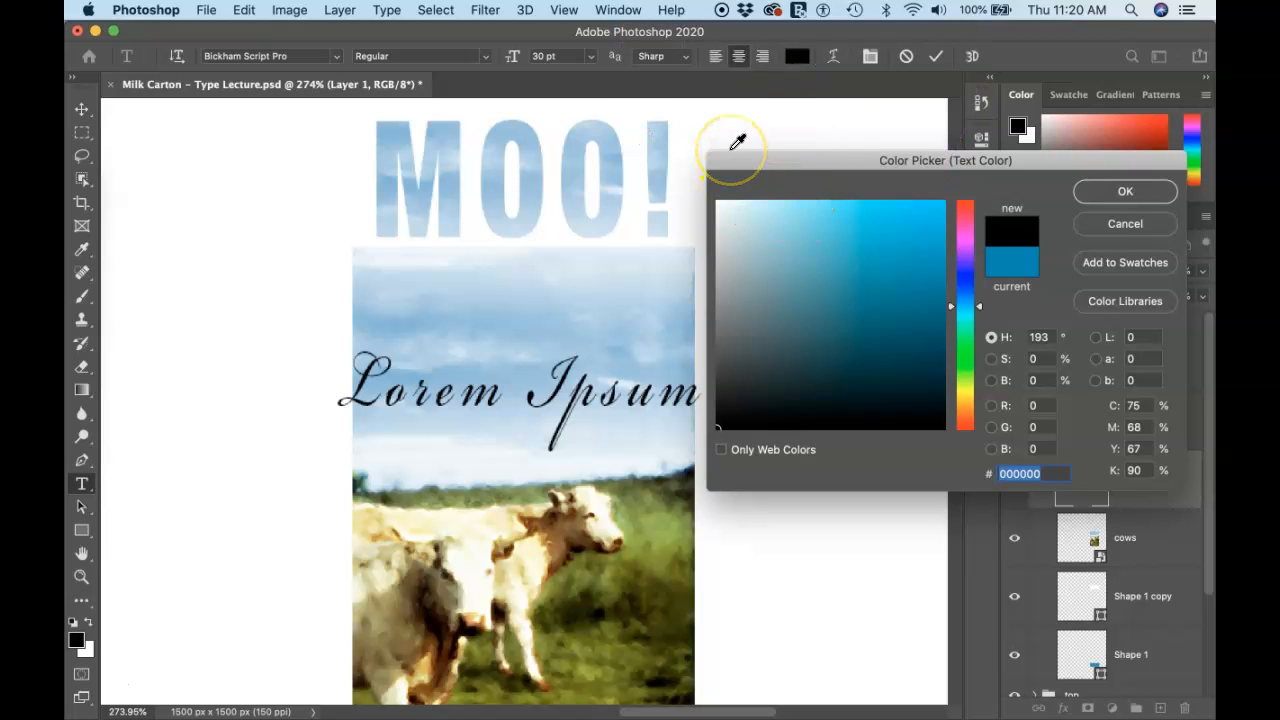
scroll(634, 232, down, 8)
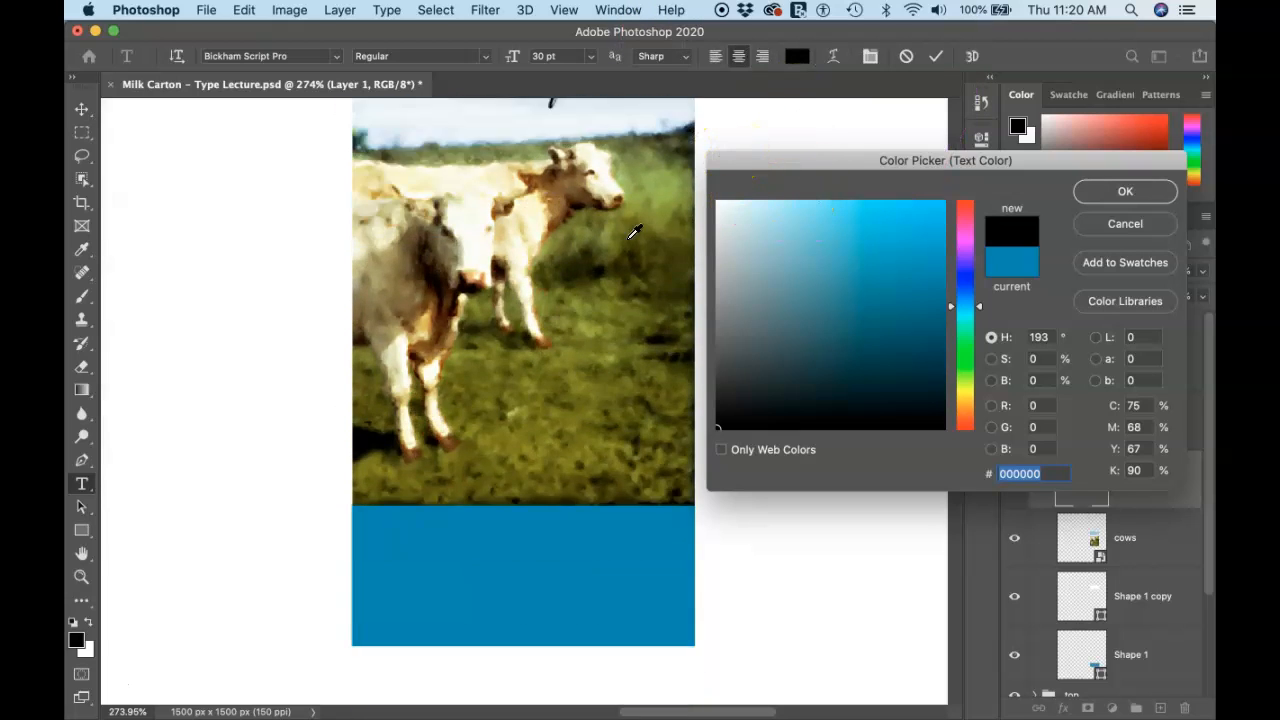
click(612, 497)
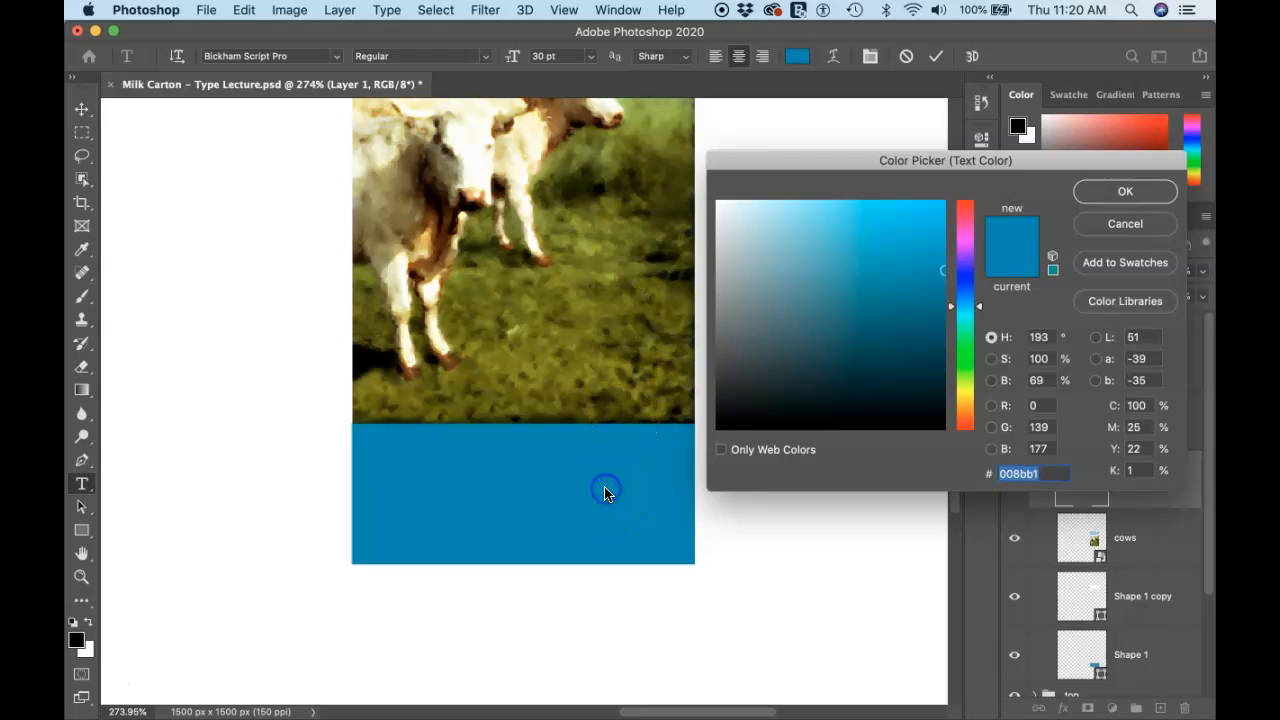
scroll(604, 486, up, 6)
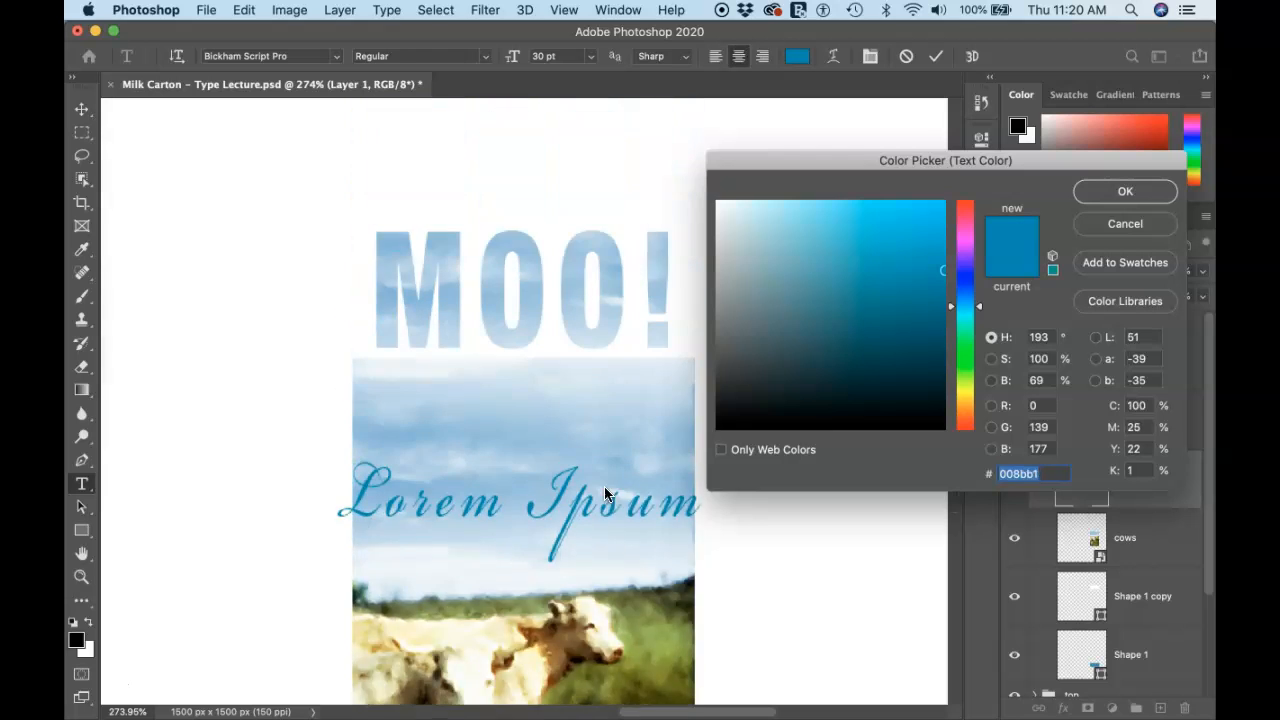
scroll(604, 486, up, 1)
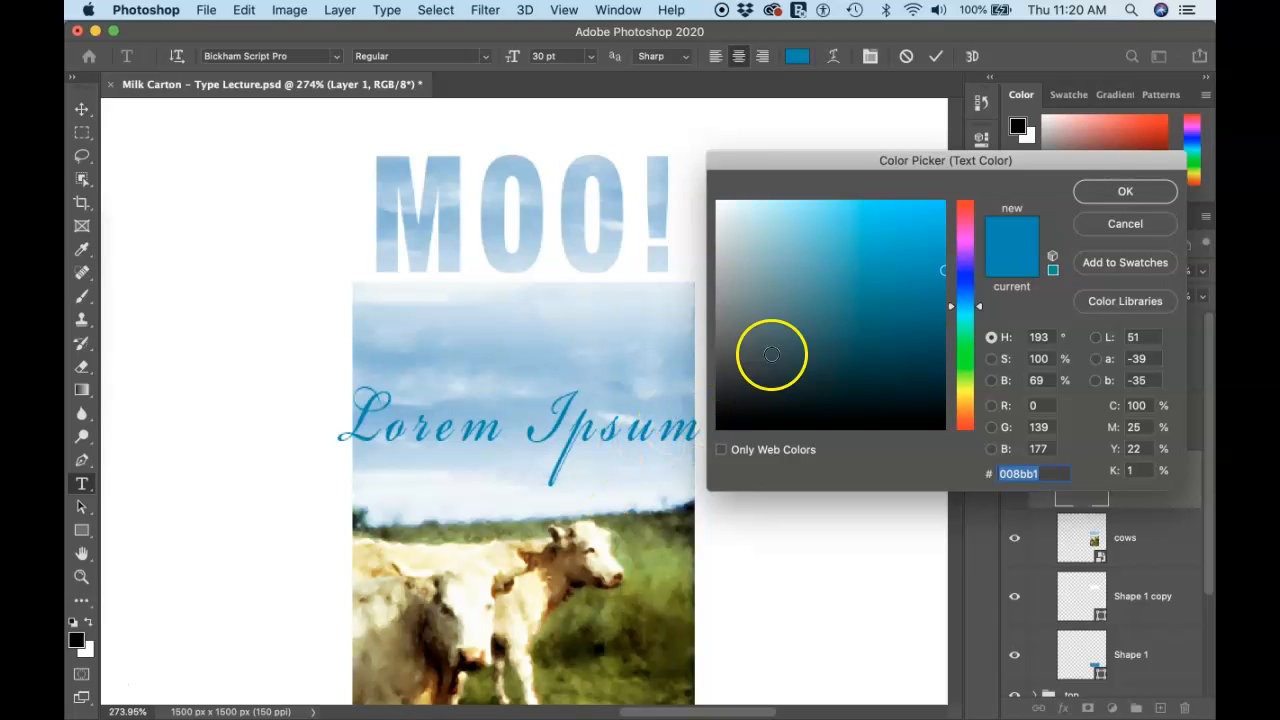
click(1101, 193)
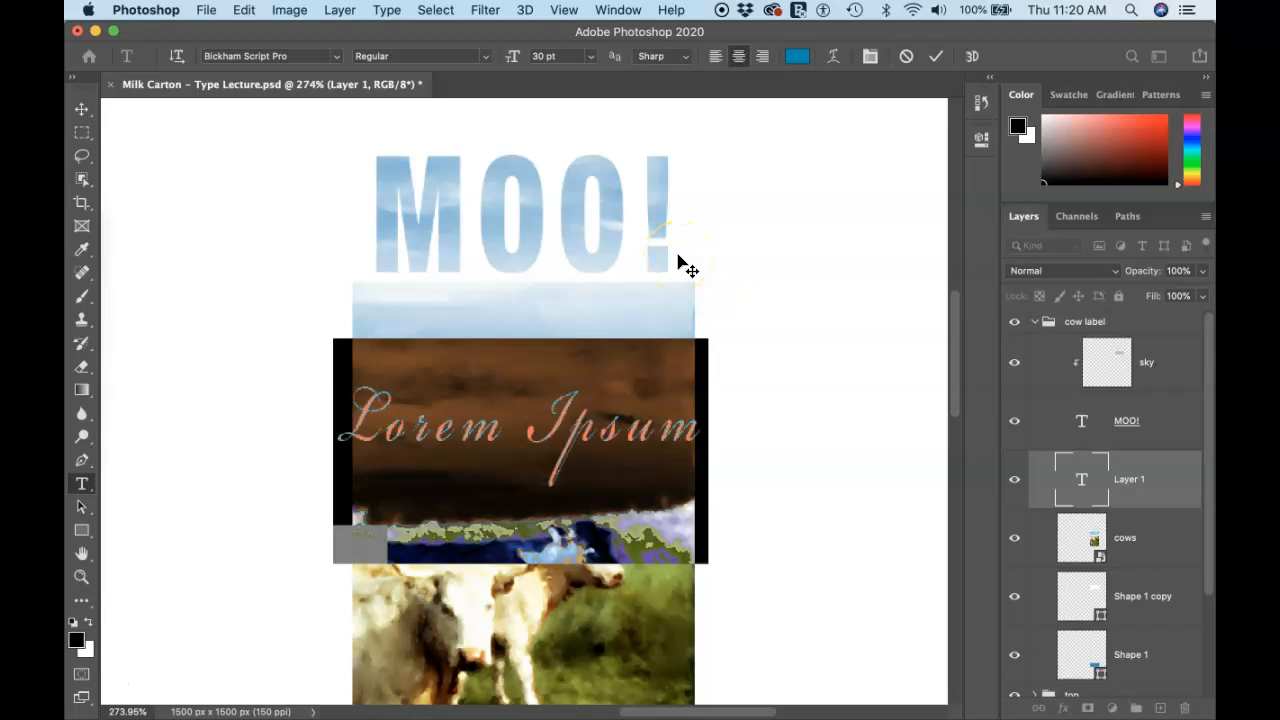
Show the Character panel and dock it in the collapsed panel column beside the canvas
click(870, 58)
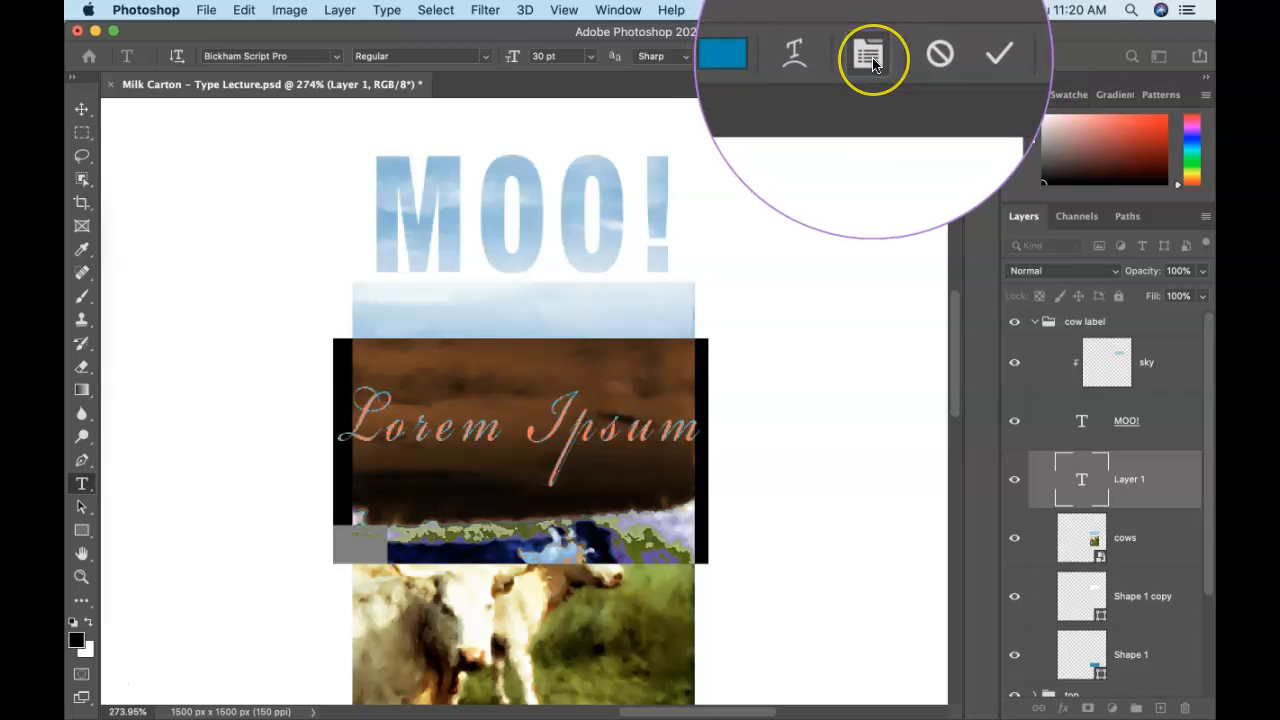
click(606, 12)
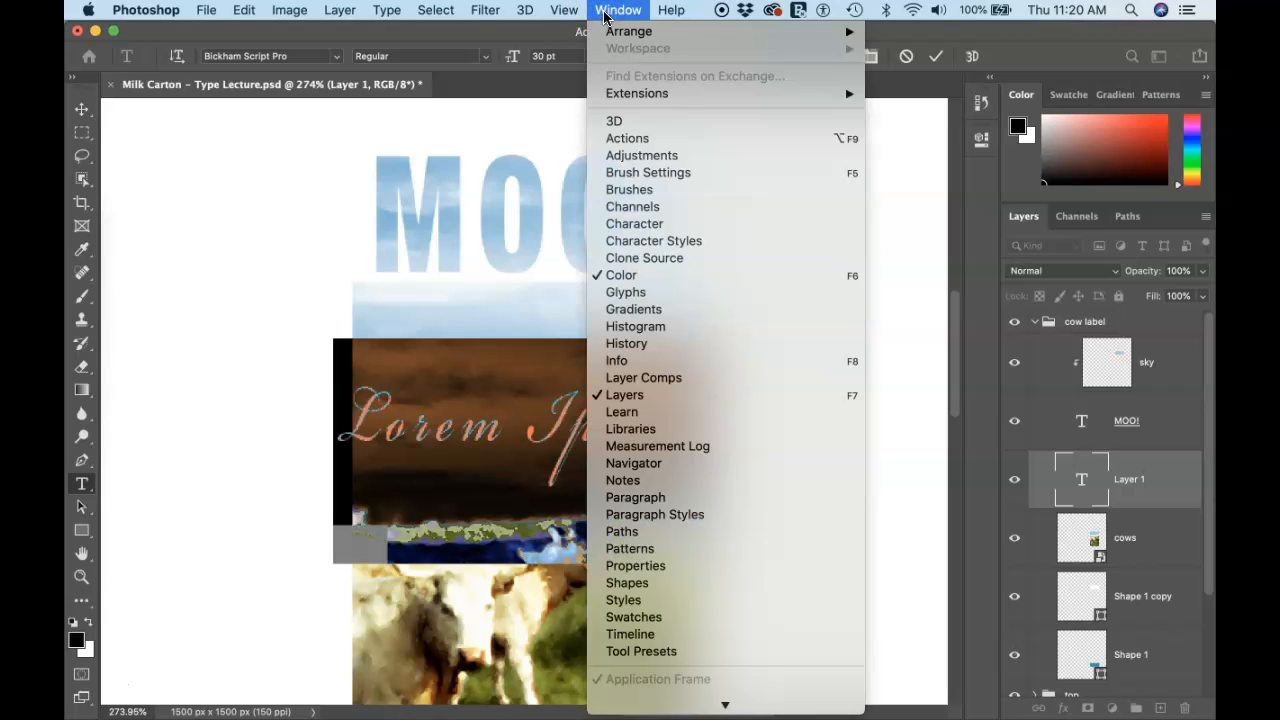
click(669, 225)
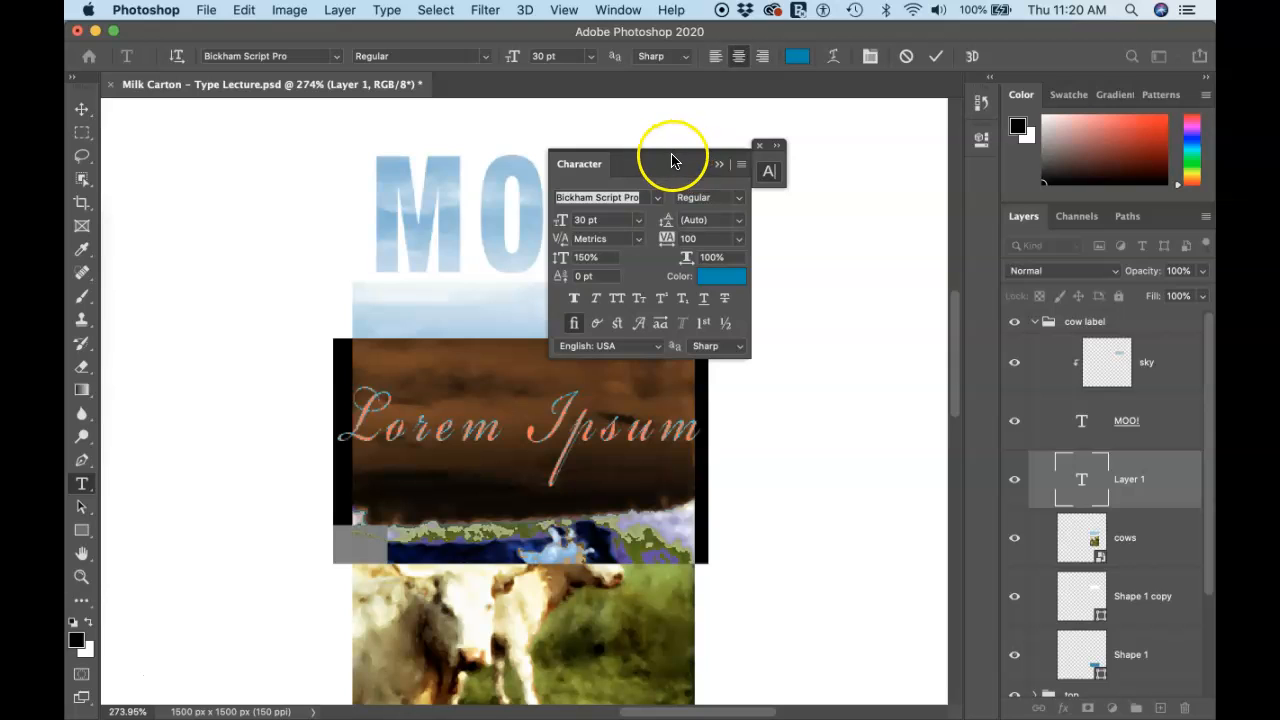
click(592, 165)
drag(592, 165, 982, 176)
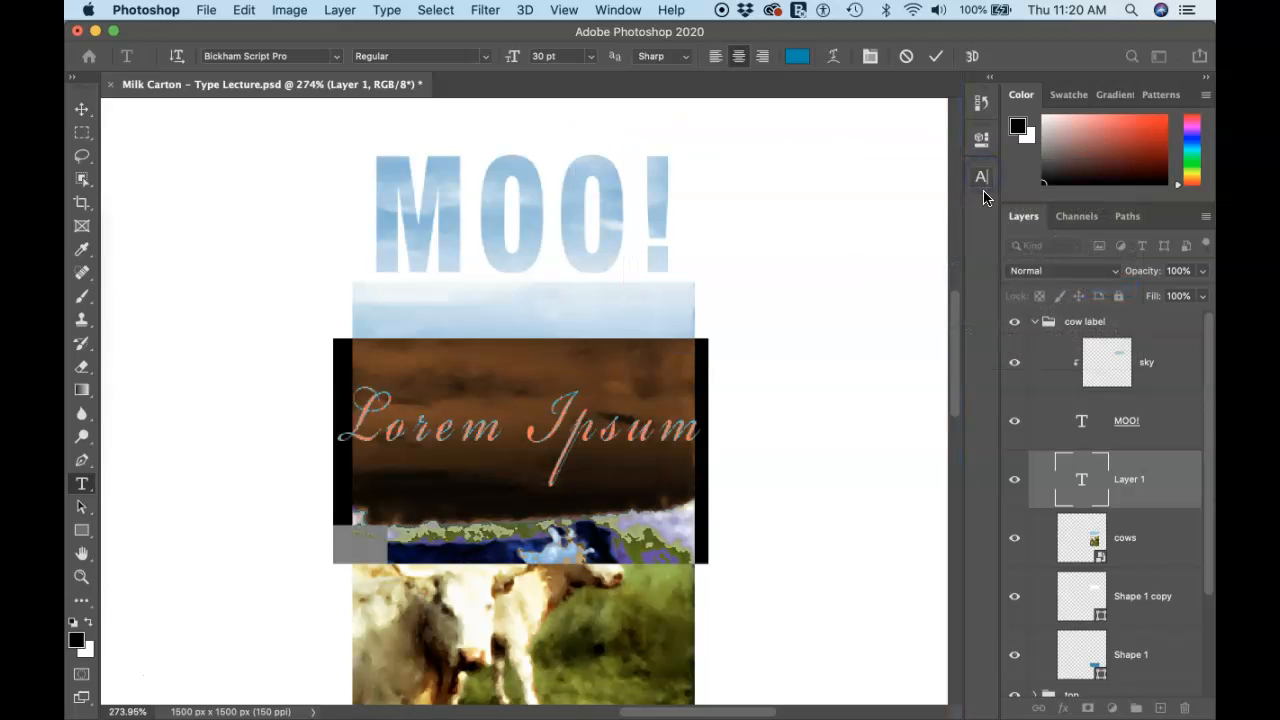
click(981, 179)
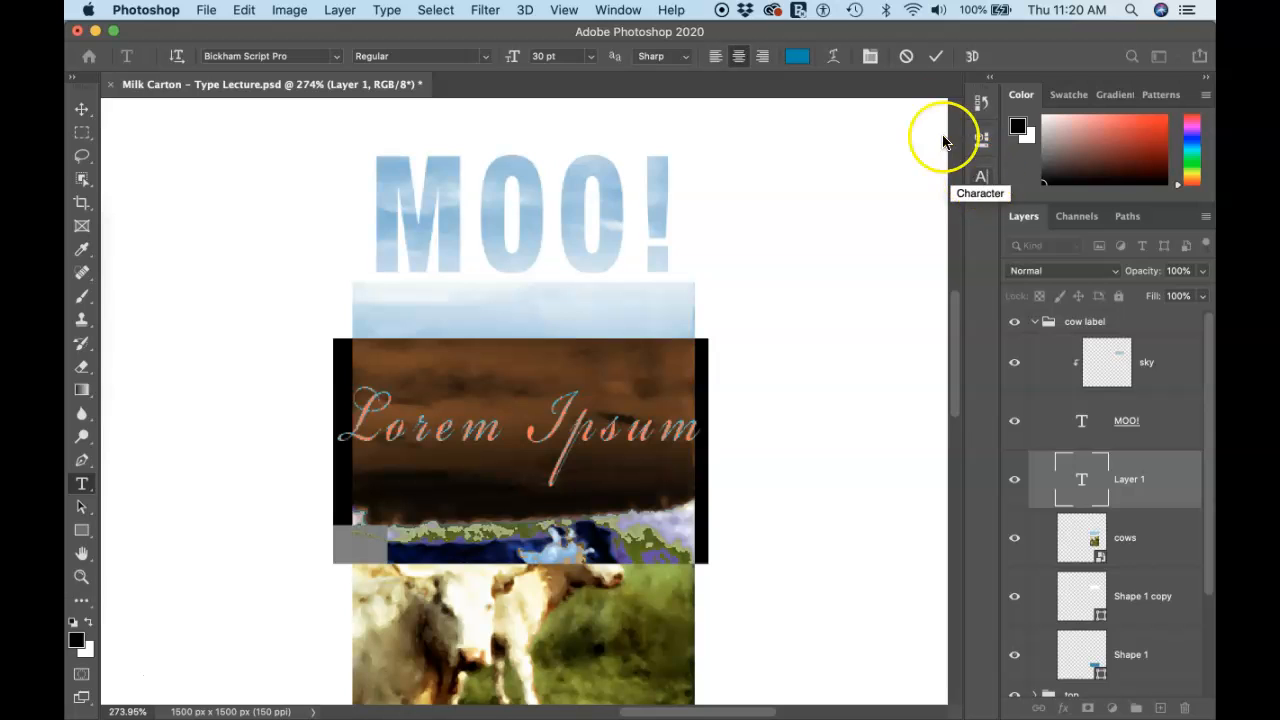
Show the Paragraph panel and dock it beneath the Character panel in the collapsed column
click(870, 56)
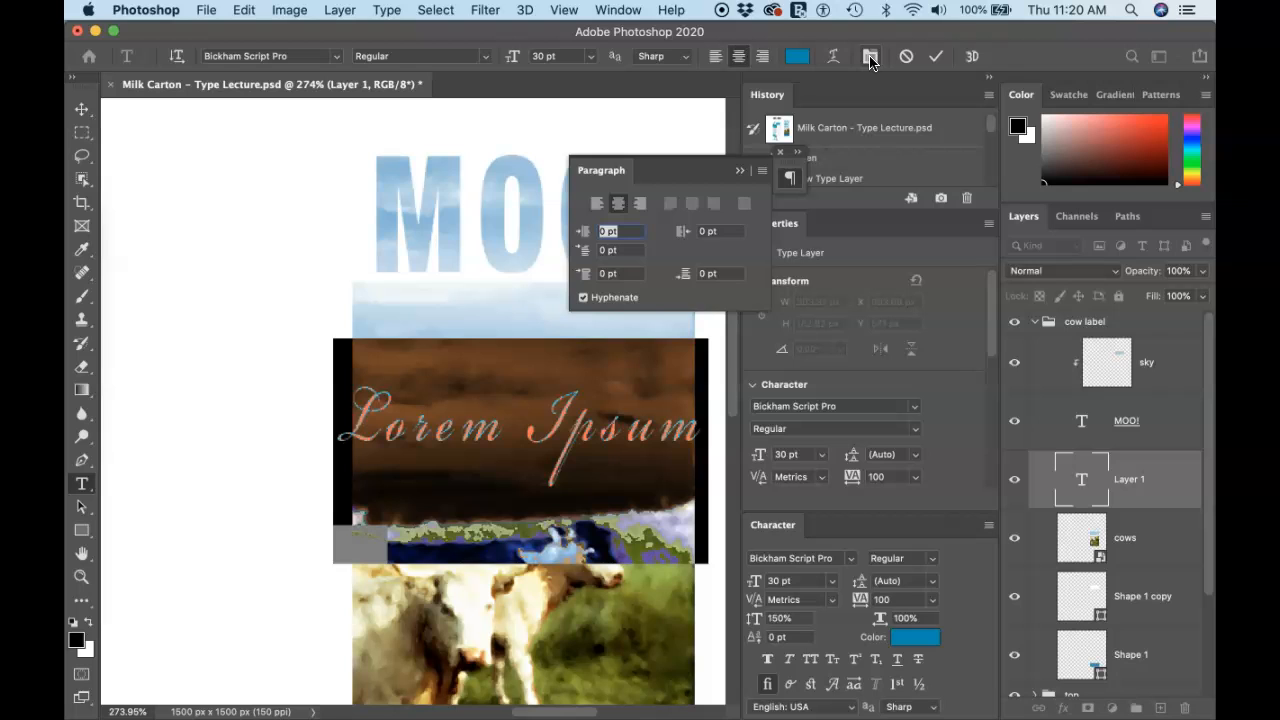
click(870, 58)
click(870, 58)
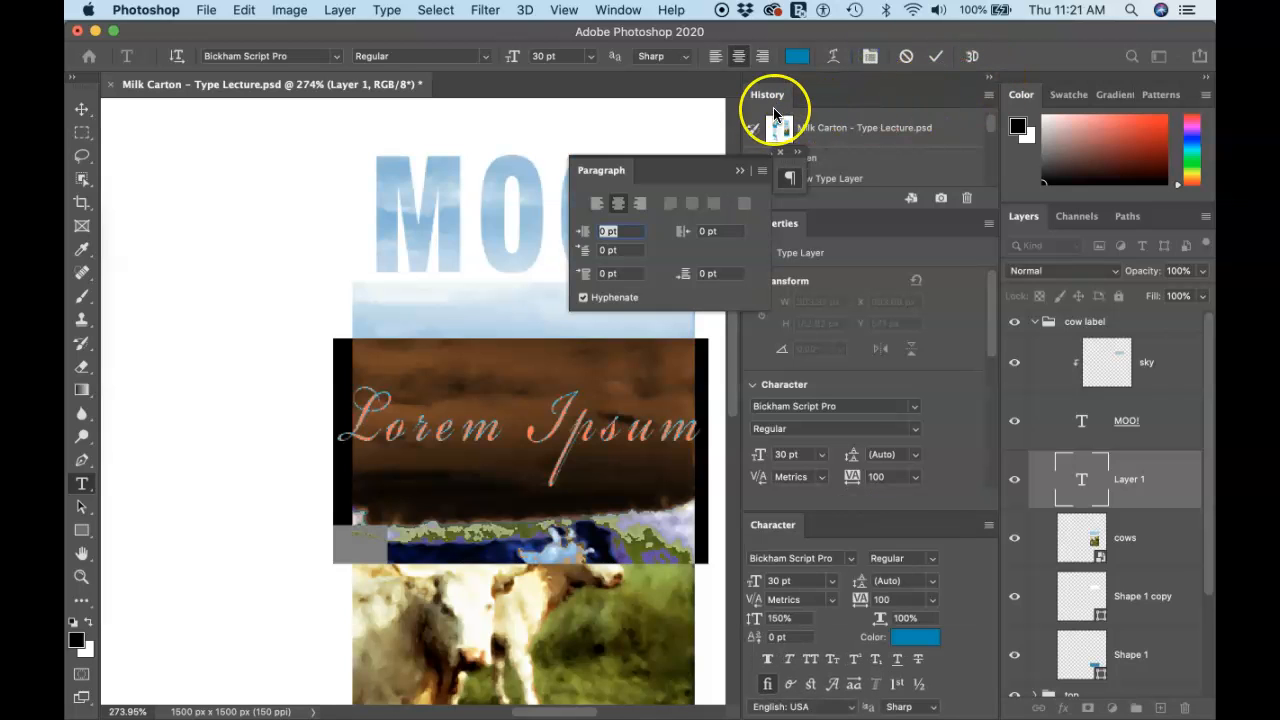
click(992, 78)
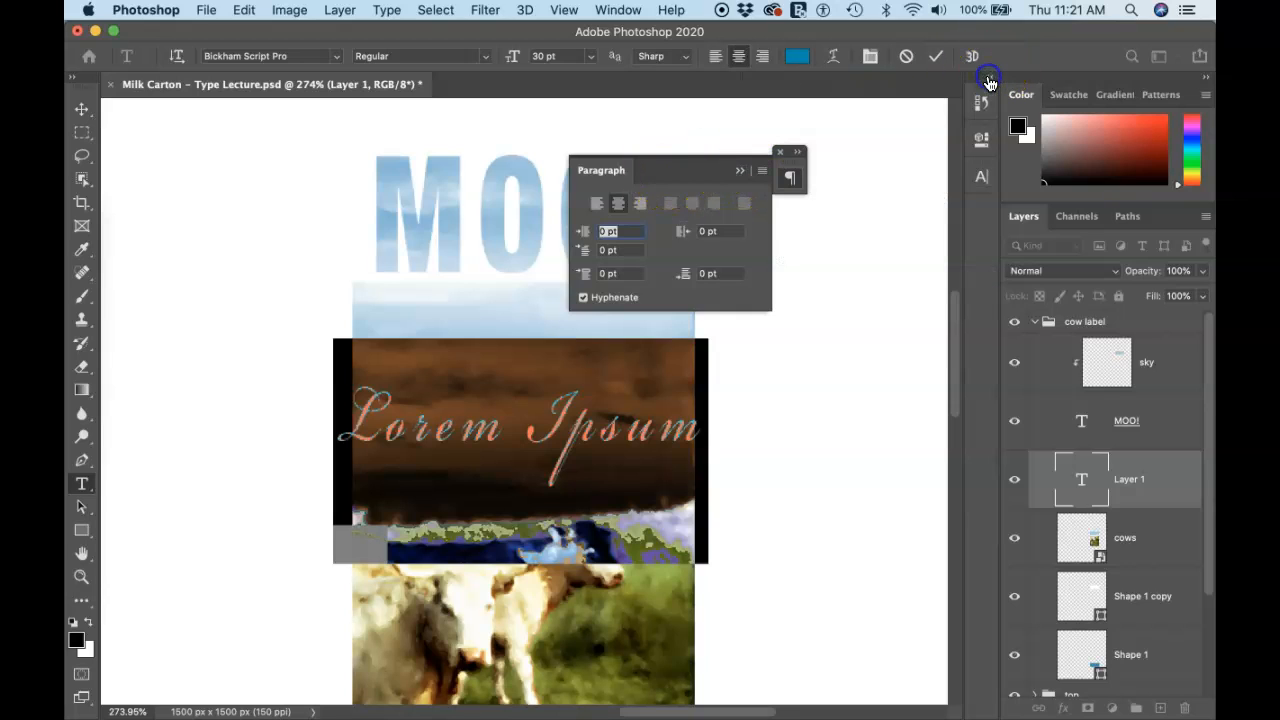
drag(677, 170, 981, 209)
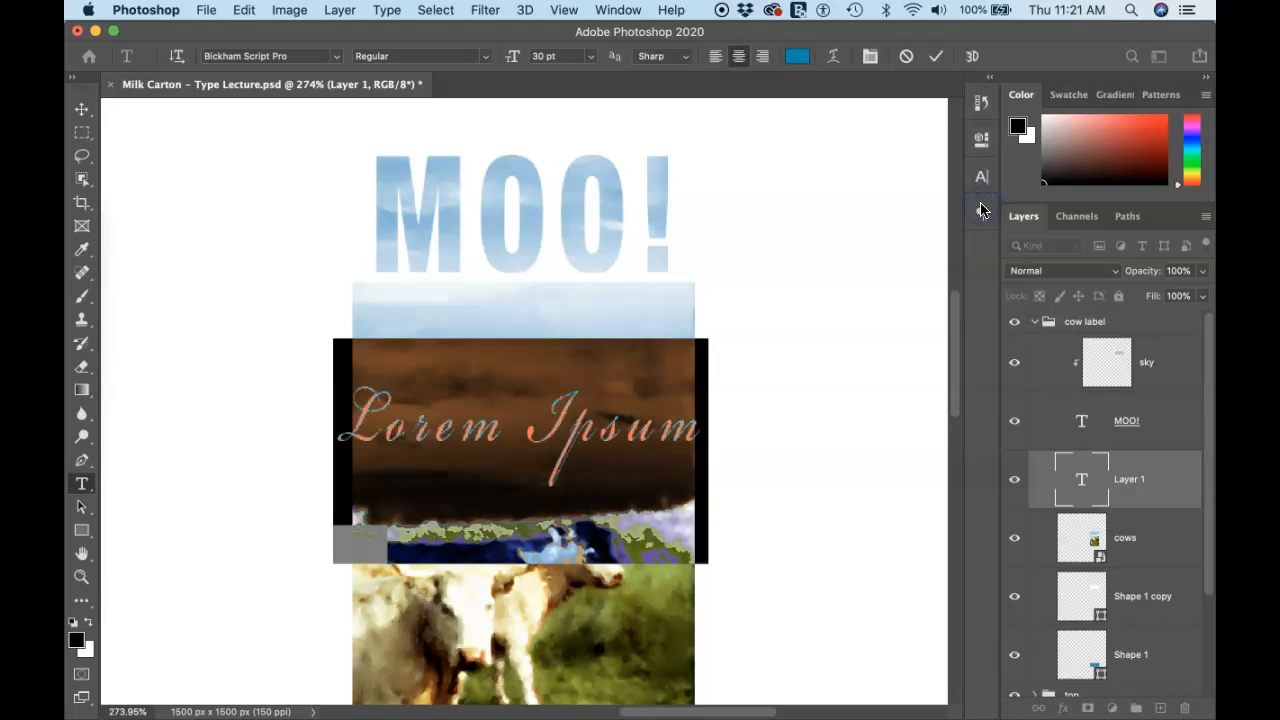
Set the selected placeholder text's tracking to 0
click(982, 179)
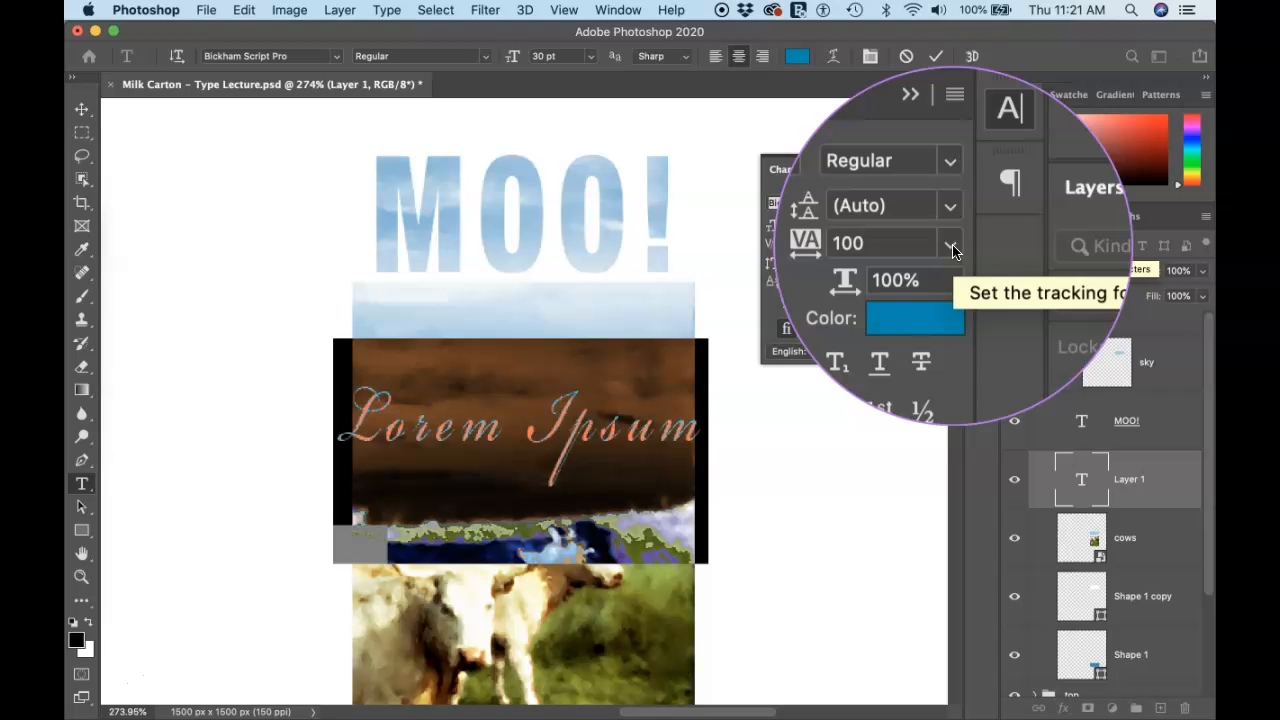
click(953, 250)
click(917, 354)
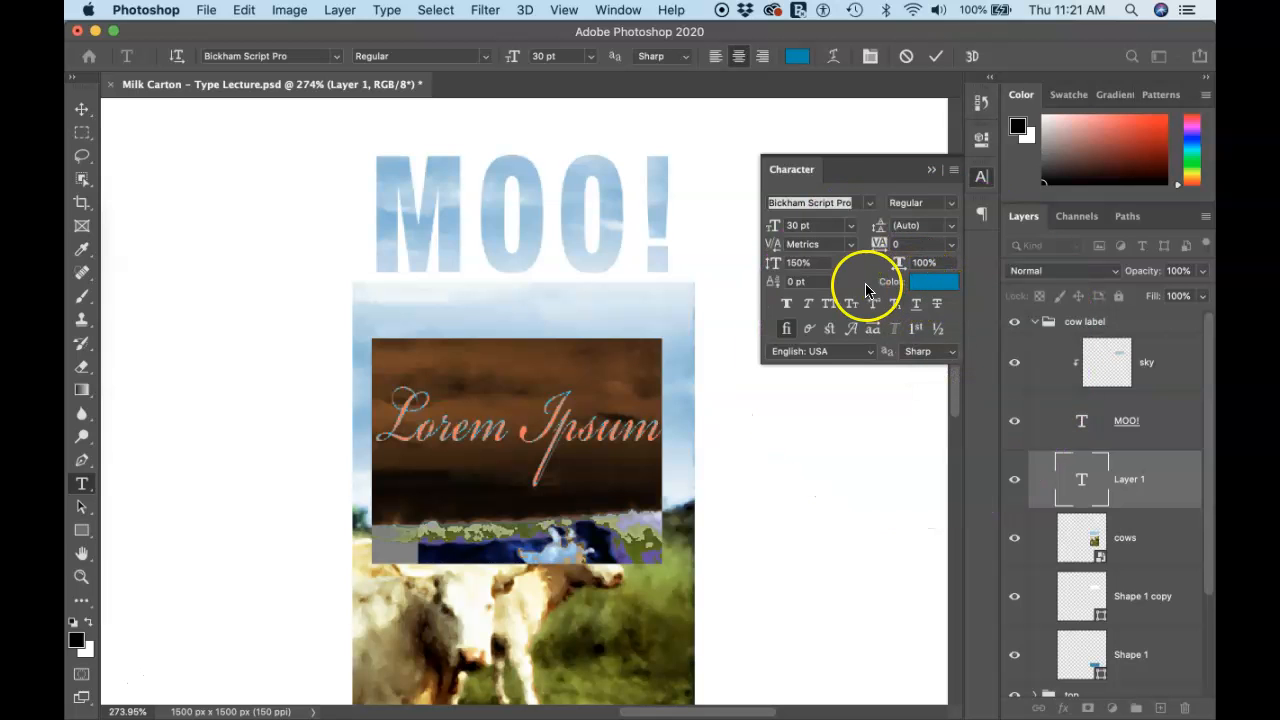
Try a vertical scale of 100% on the placeholder text and set it back to 150%
drag(800, 263, 792, 263)
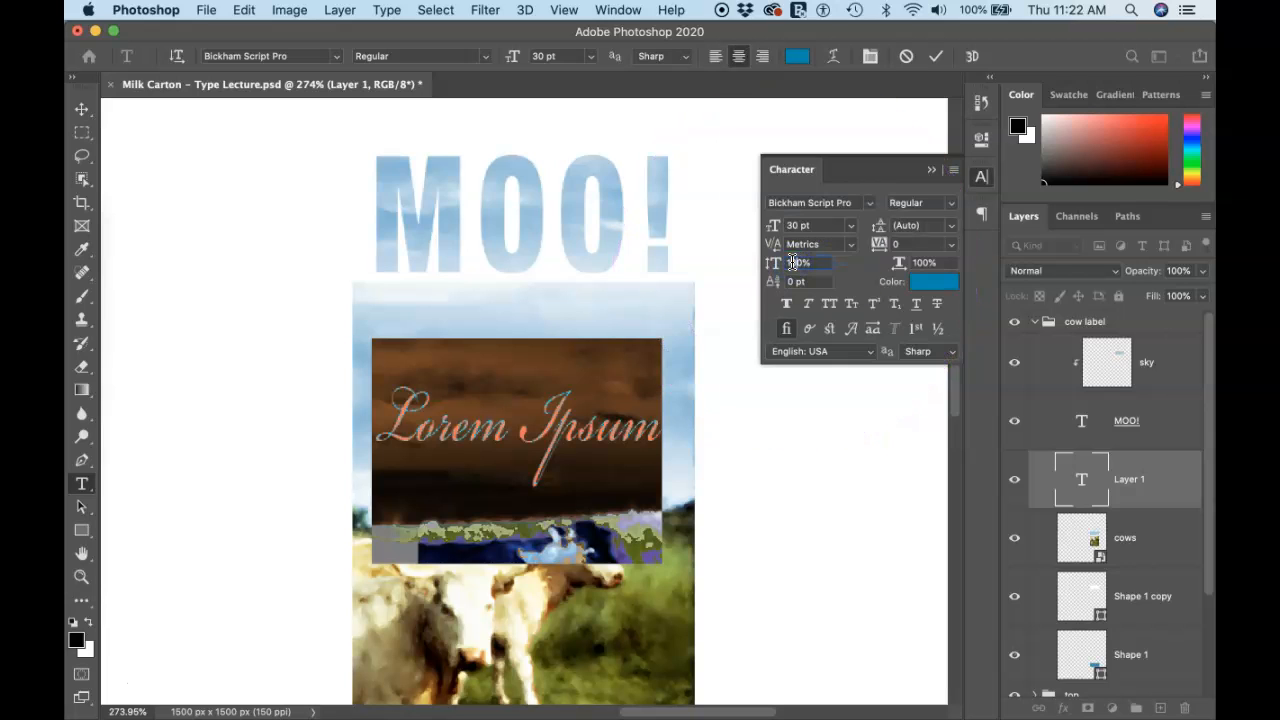
click(795, 268)
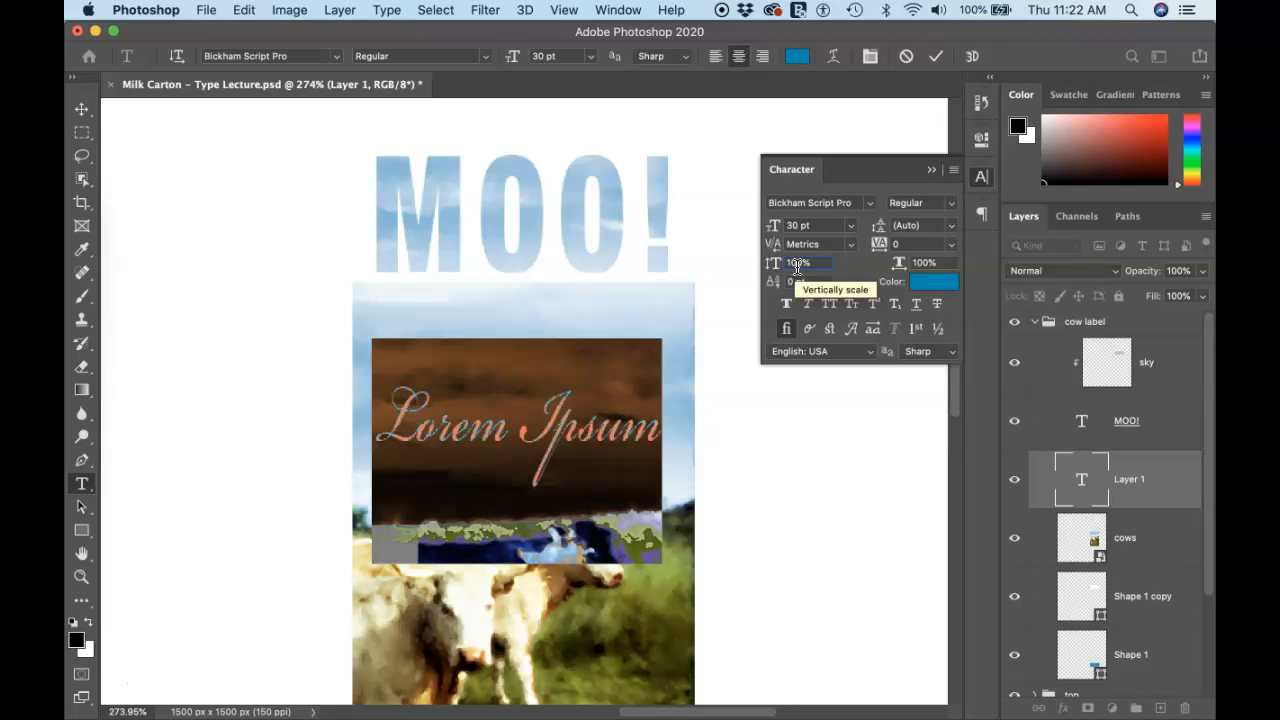
click(806, 244)
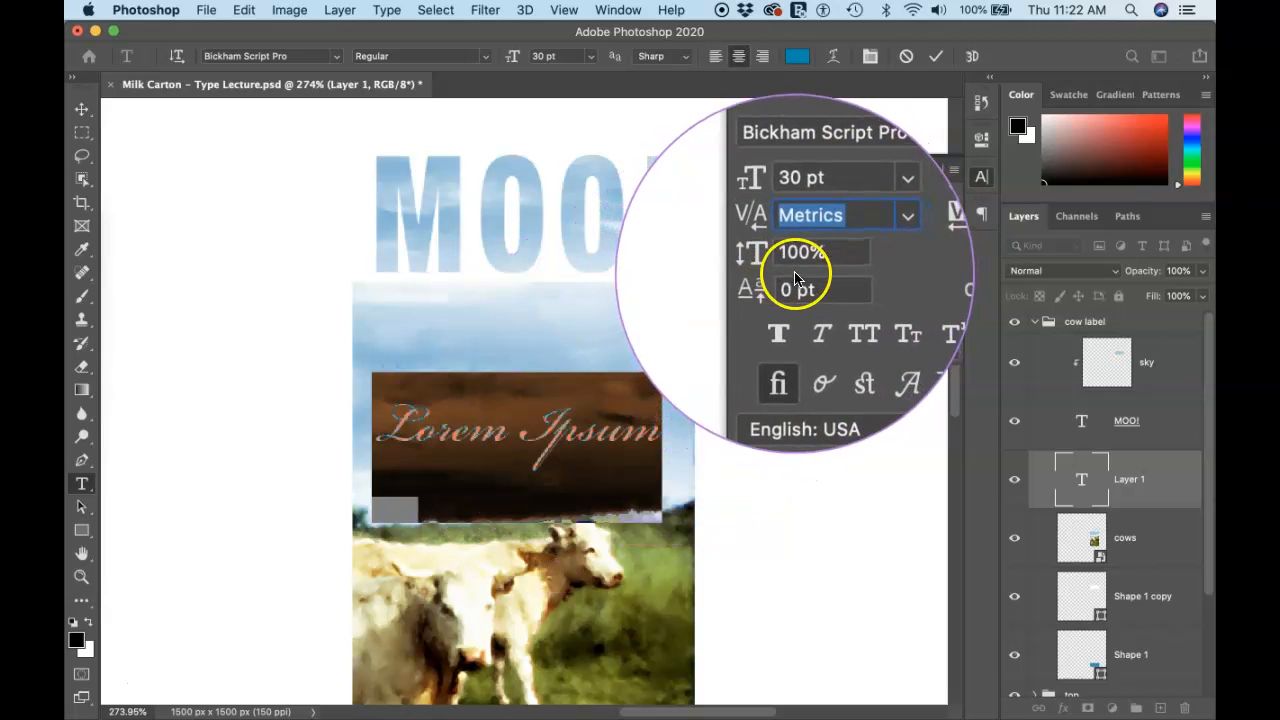
click(793, 262)
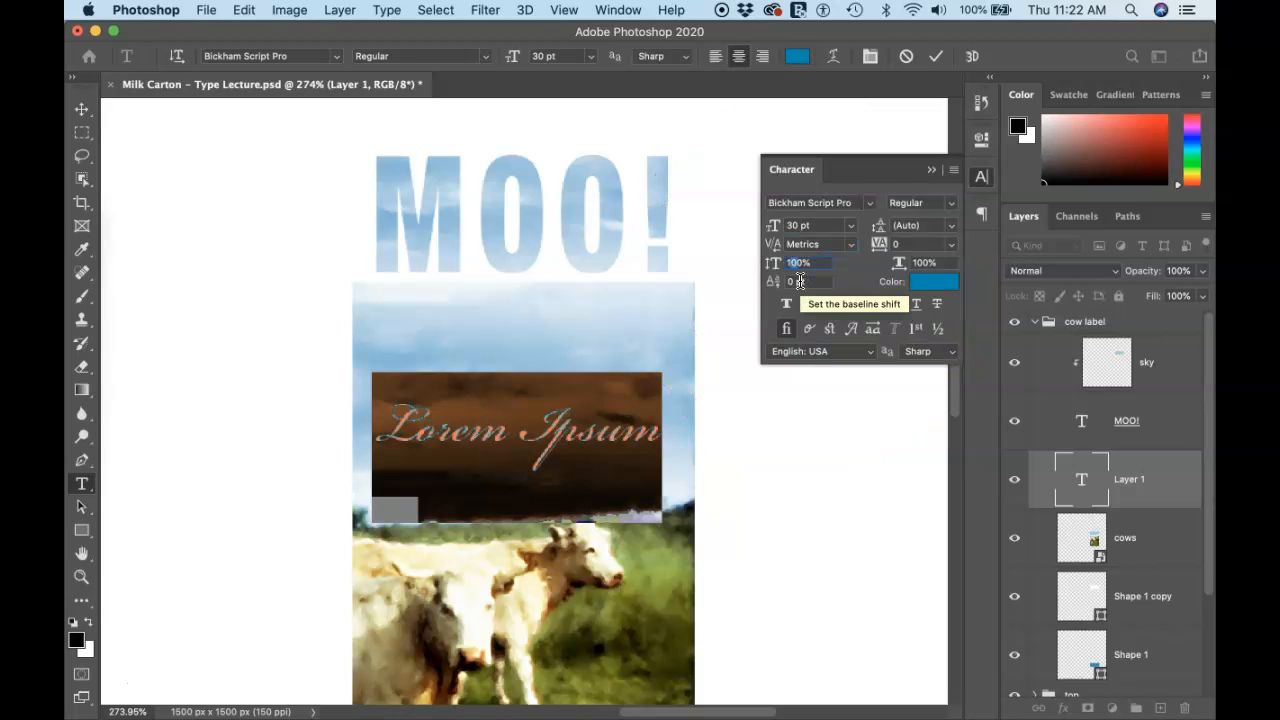
click(820, 264)
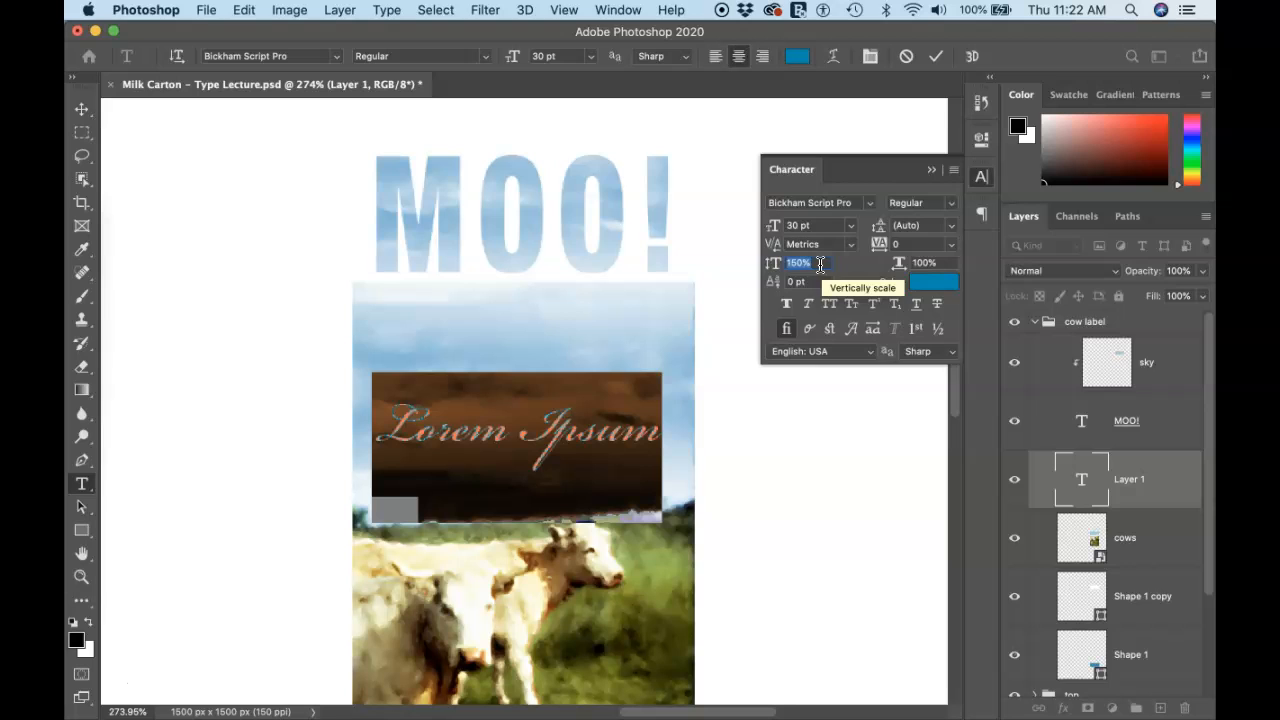
click(921, 262)
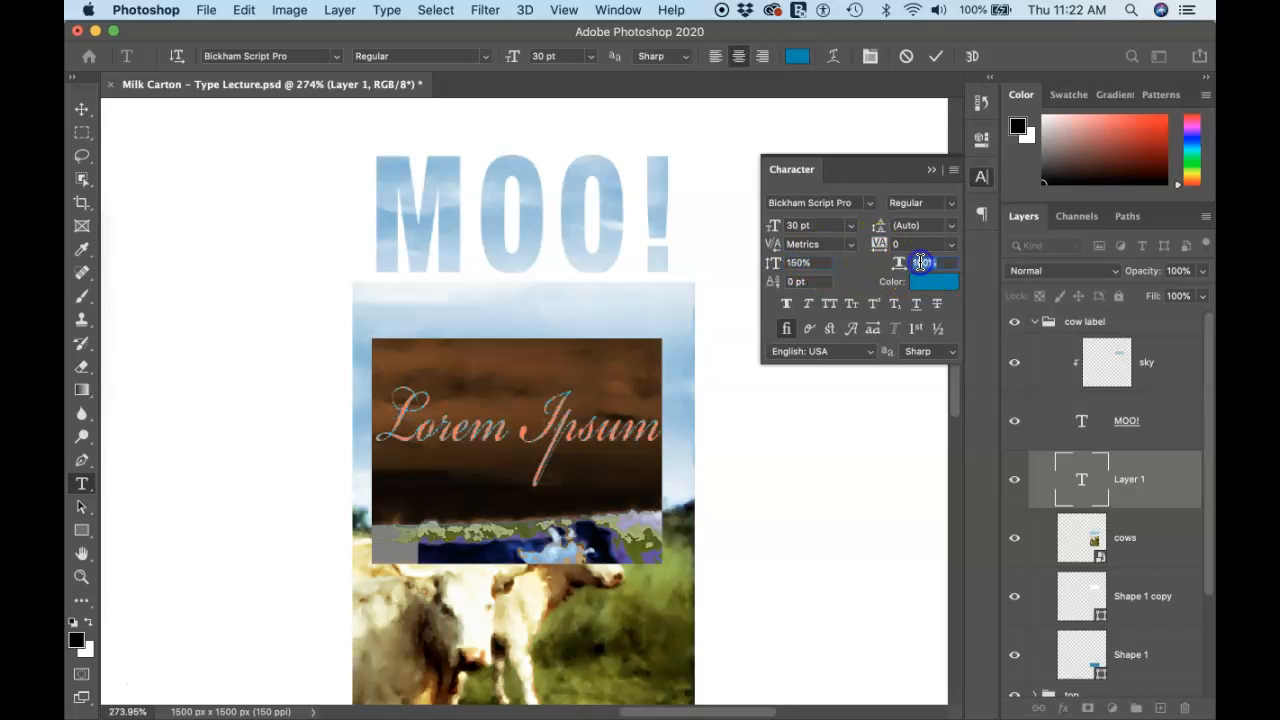
Collapse the Character settings and replace the placeholder text over the cow picture with the label's surname in possessive form
click(584, 426)
click(850, 225)
click(930, 172)
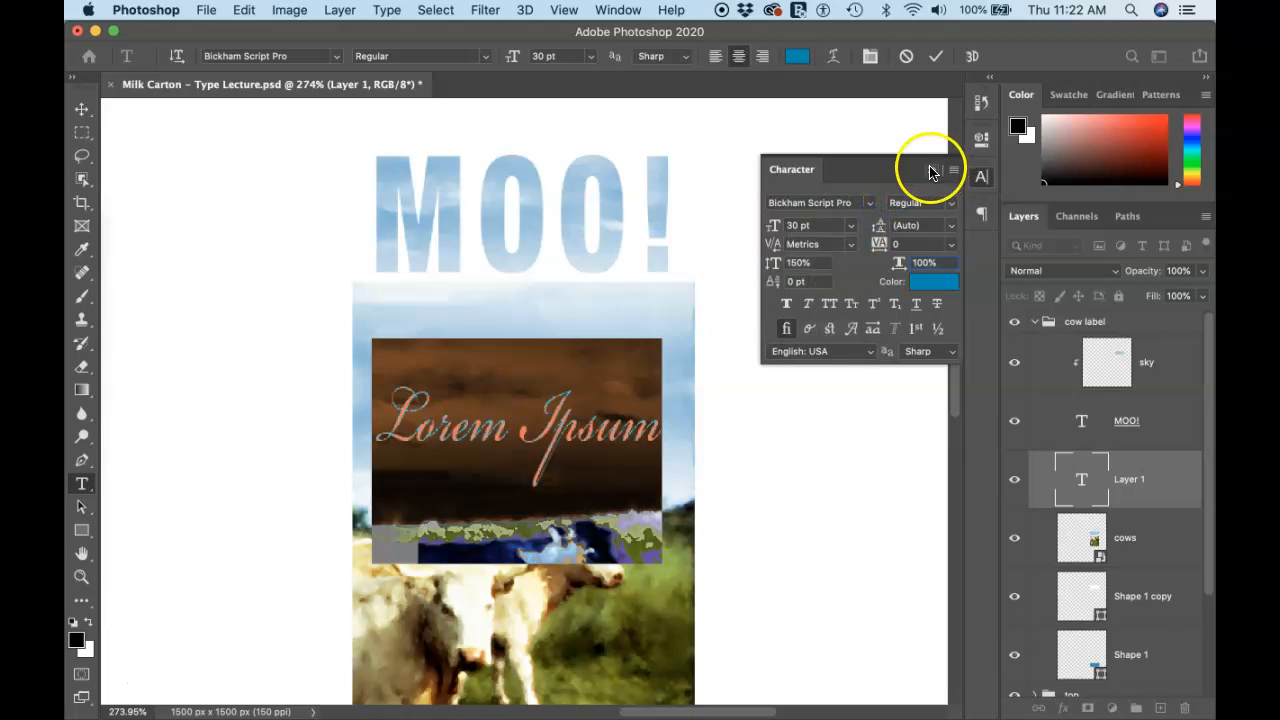
click(585, 432)
triple_click(585, 432)
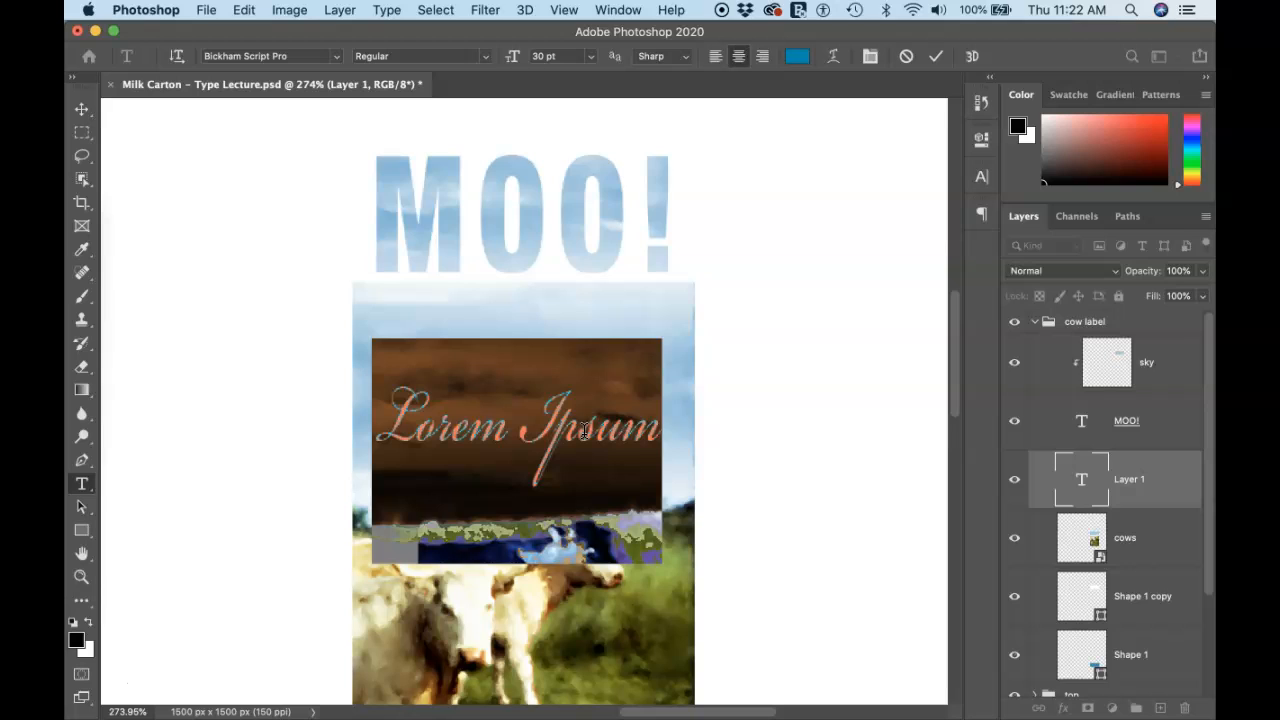
text(Ke)
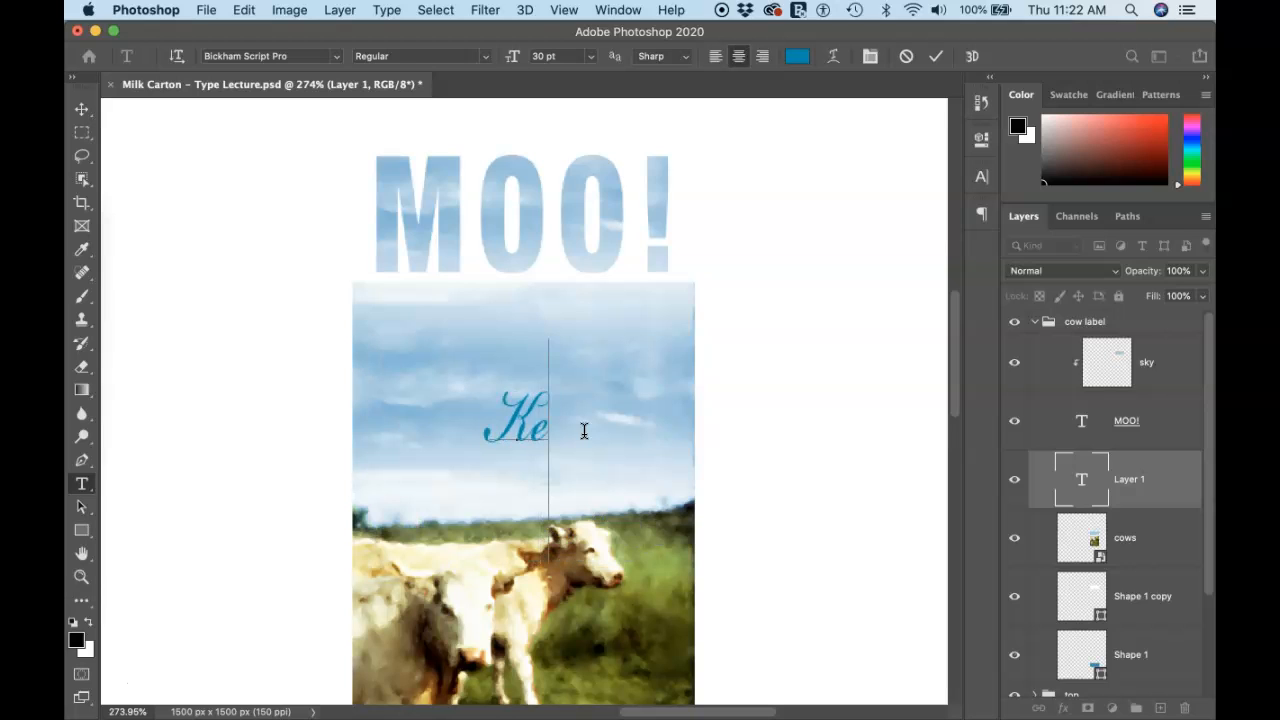
text(ahey)
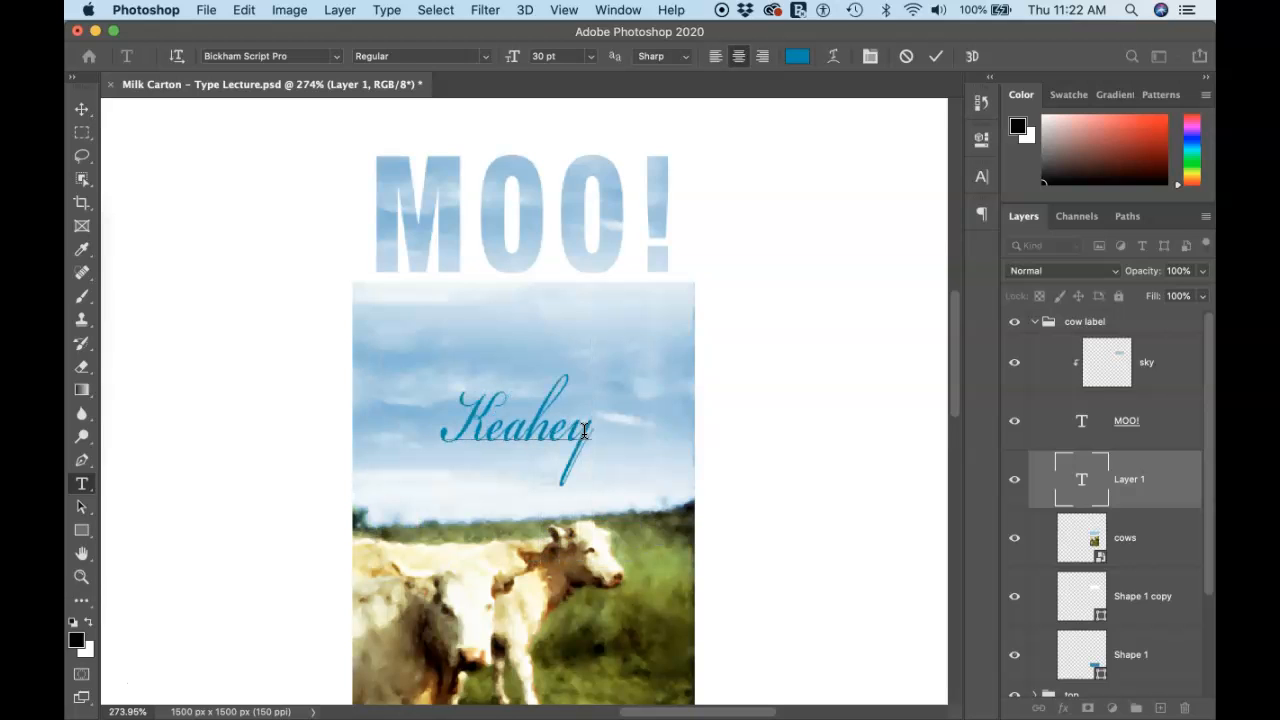
text('s)
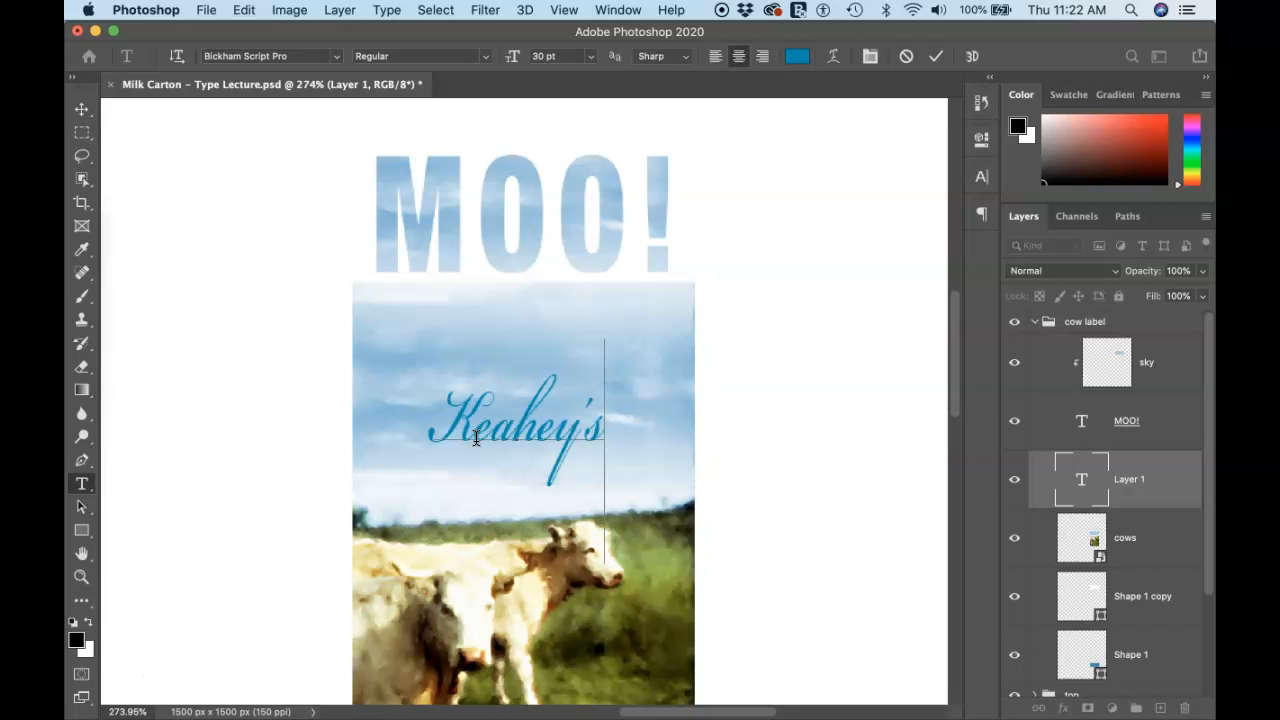
Swap the capital first letter of the script name for its large swash stylistic alternate with looped flourishes
scroll(476, 438, up, 8)
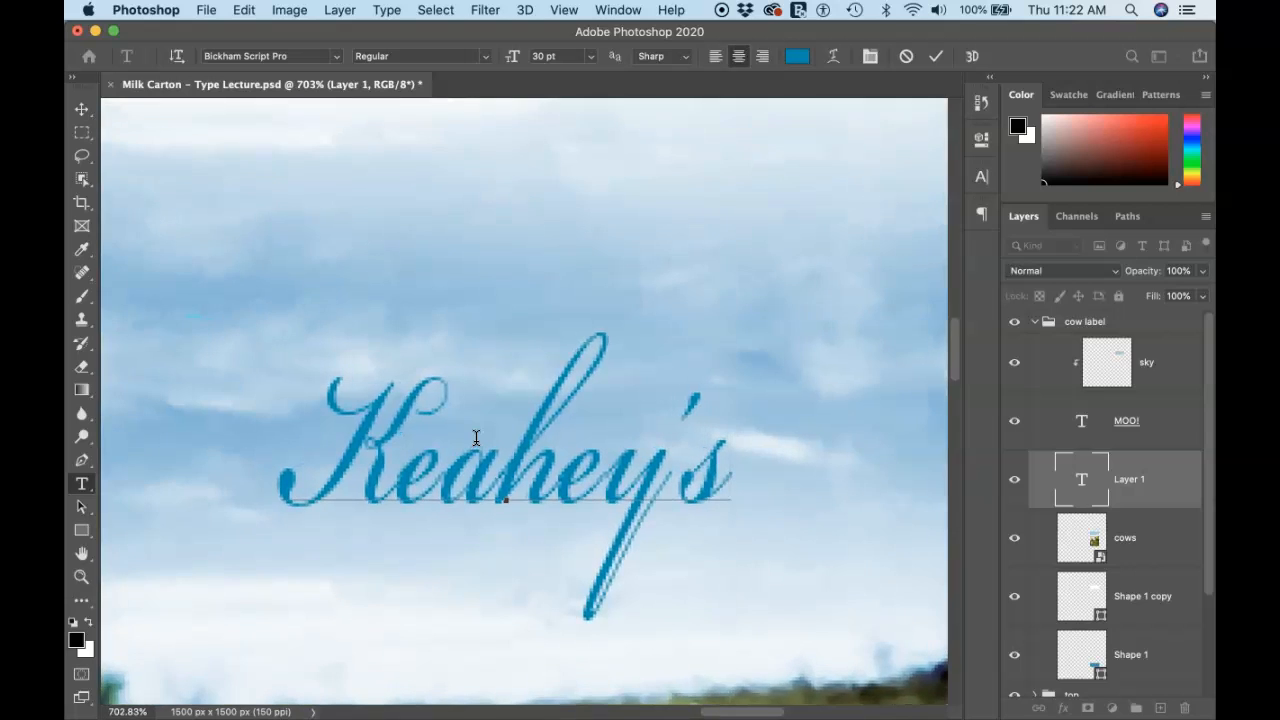
scroll(476, 438, down, 3)
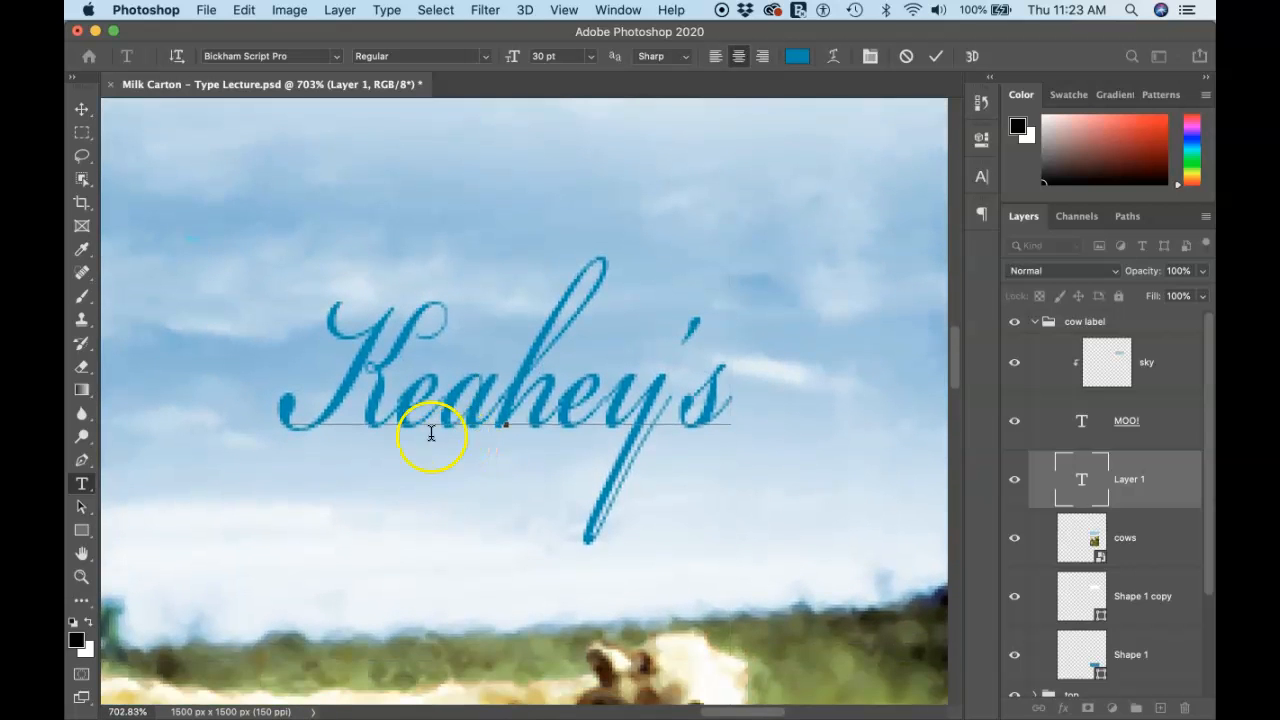
drag(394, 386, 324, 384)
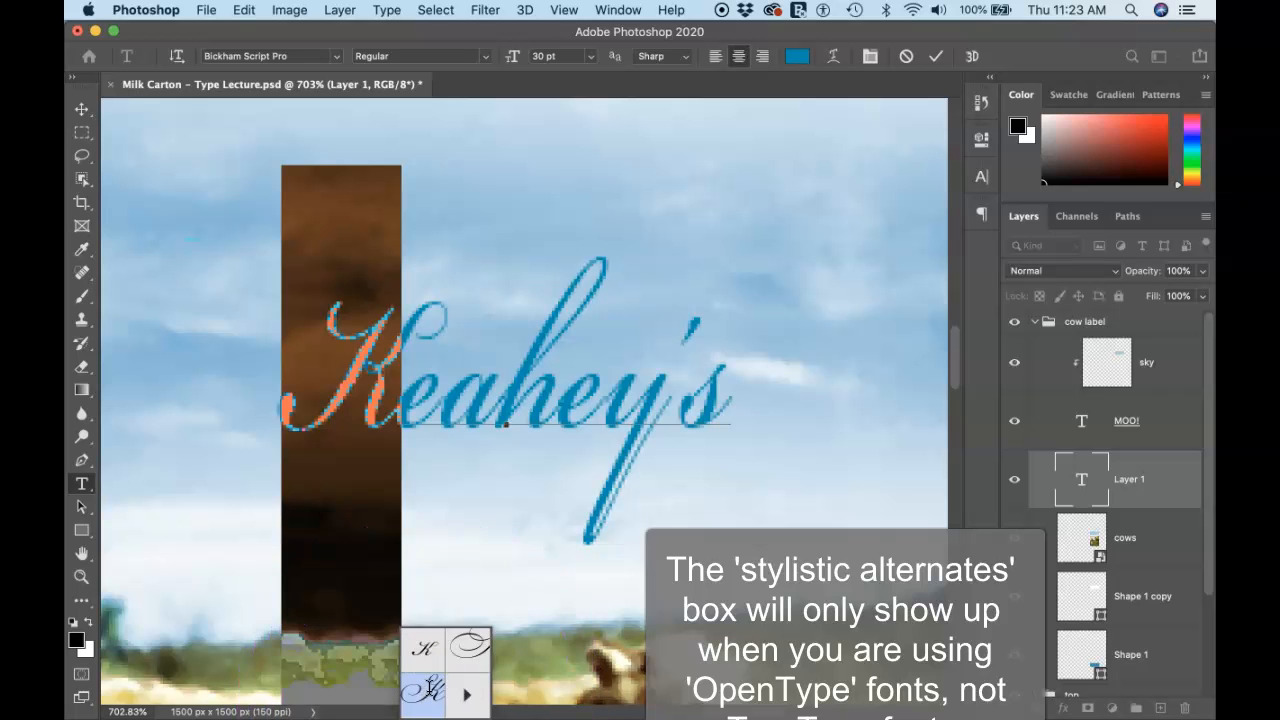
click(428, 690)
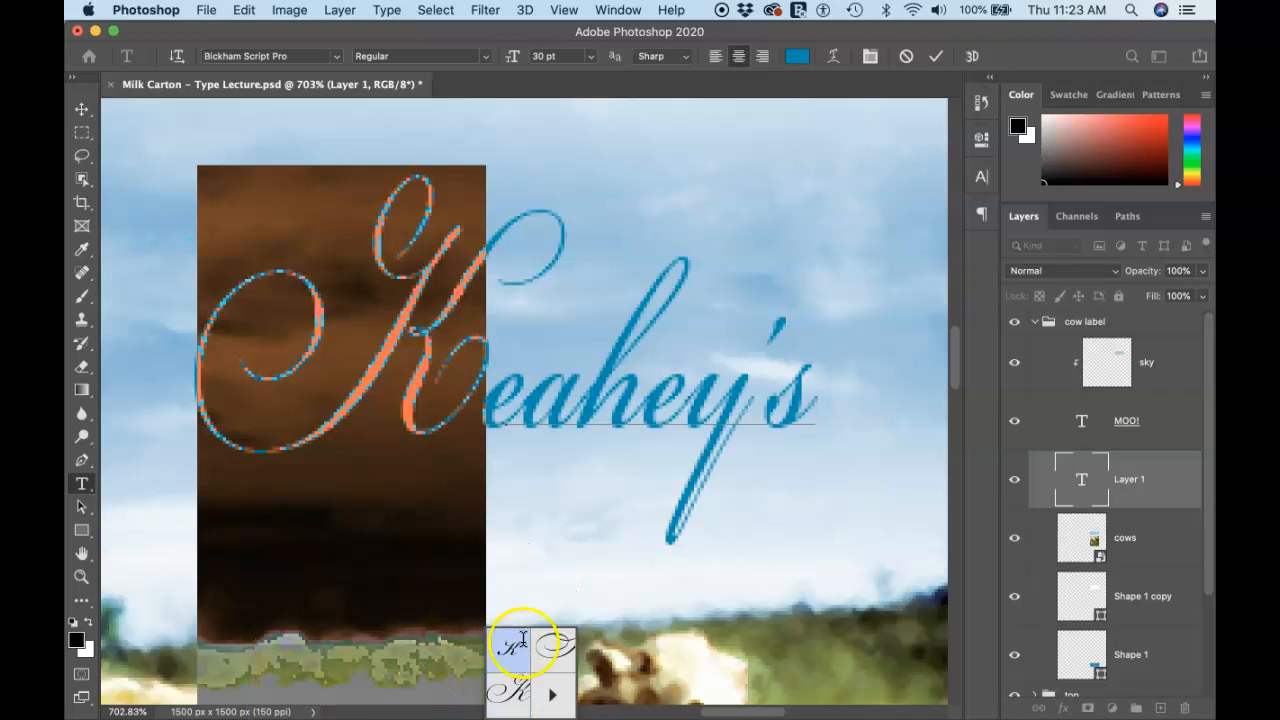
click(554, 645)
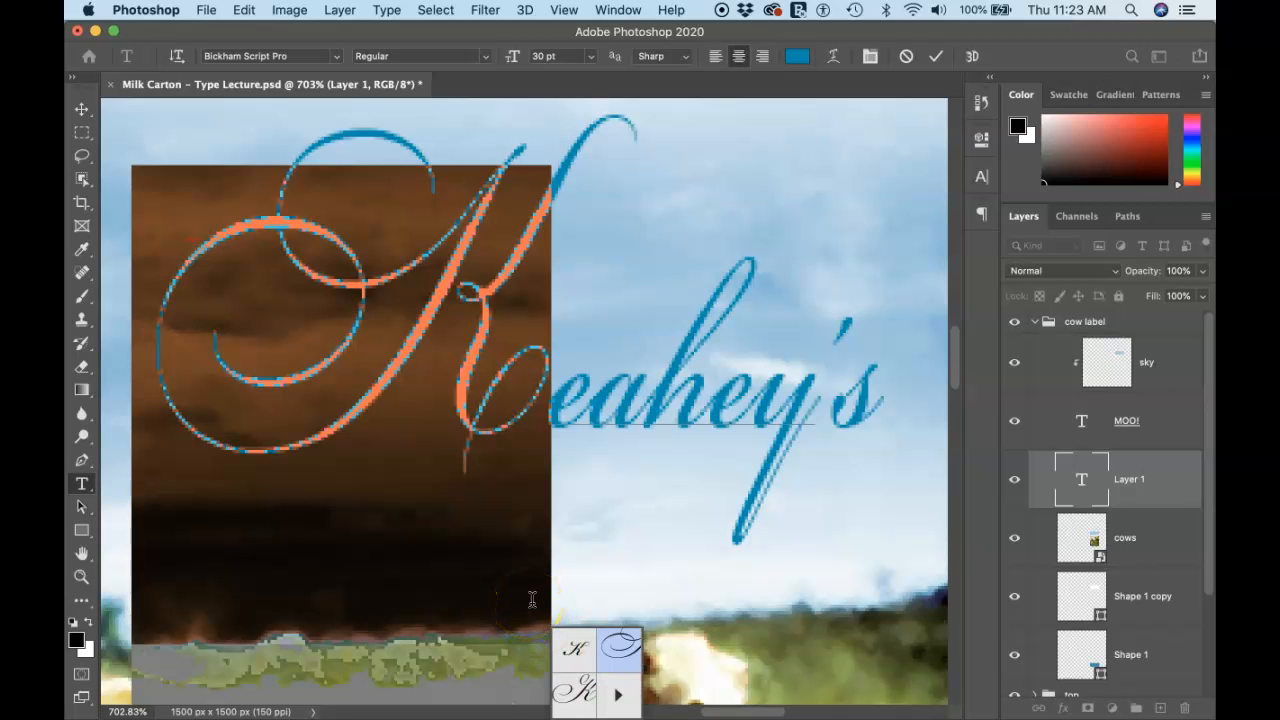
click(523, 240)
Browse the entire Bickham Script Pro character set in an enlarged Glyphs panel, and collapse the panel again
click(618, 11)
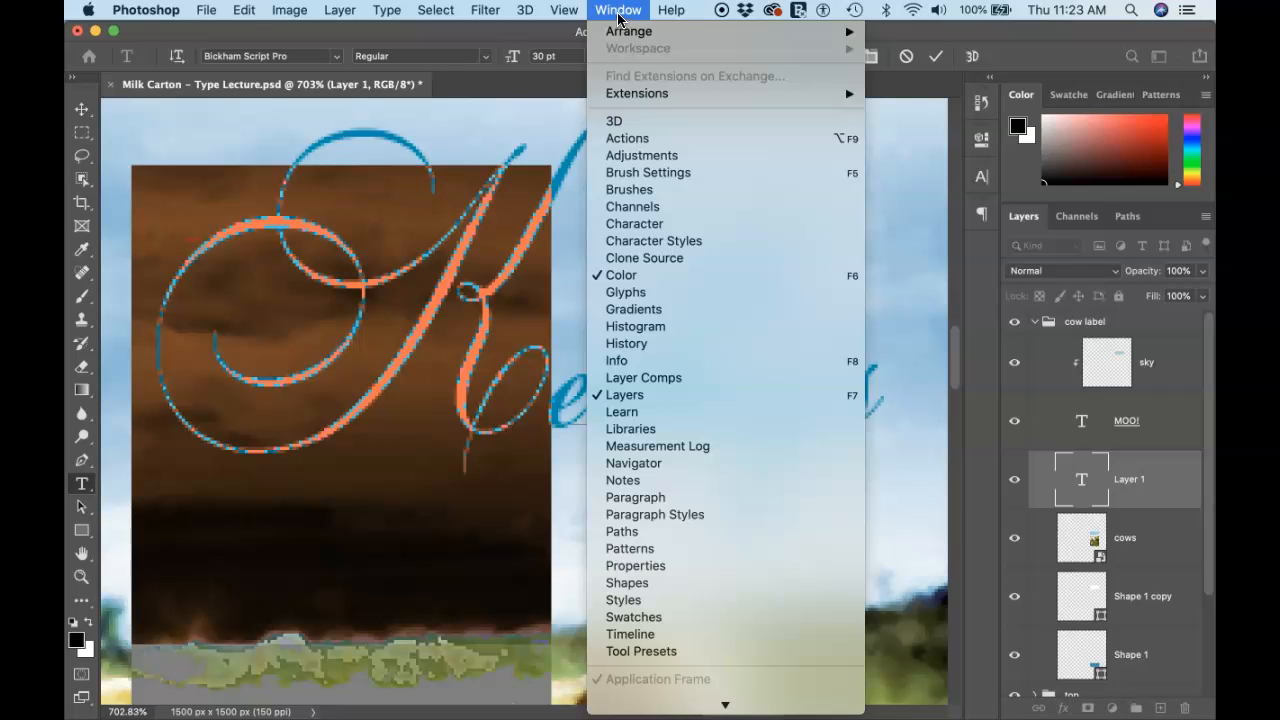
click(637, 292)
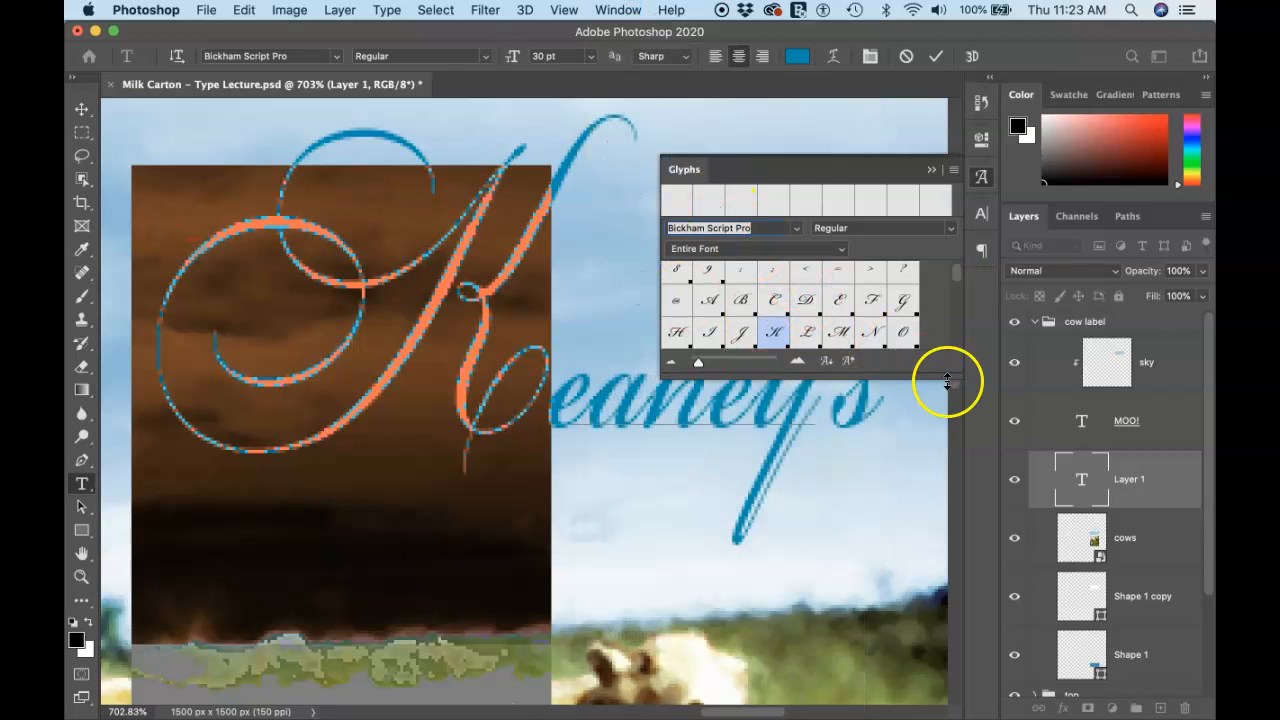
drag(832, 385, 815, 625)
scroll(815, 485, down, 10)
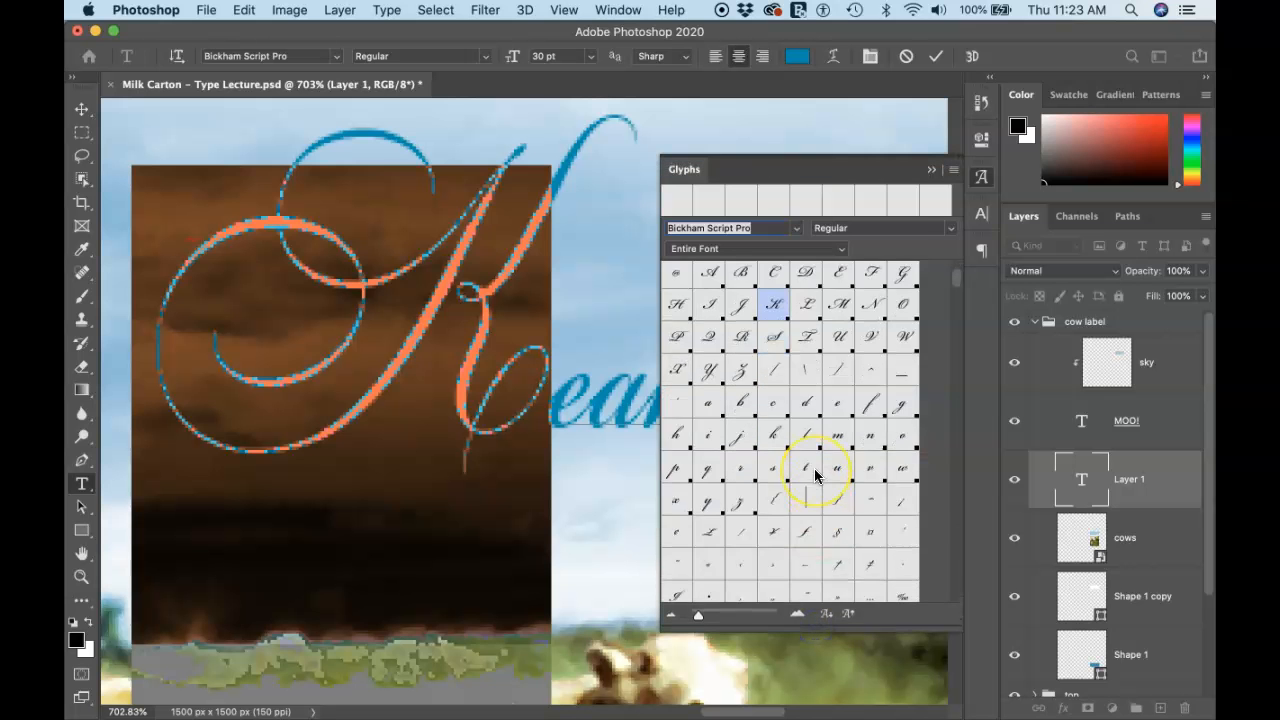
scroll(815, 476, down, 15)
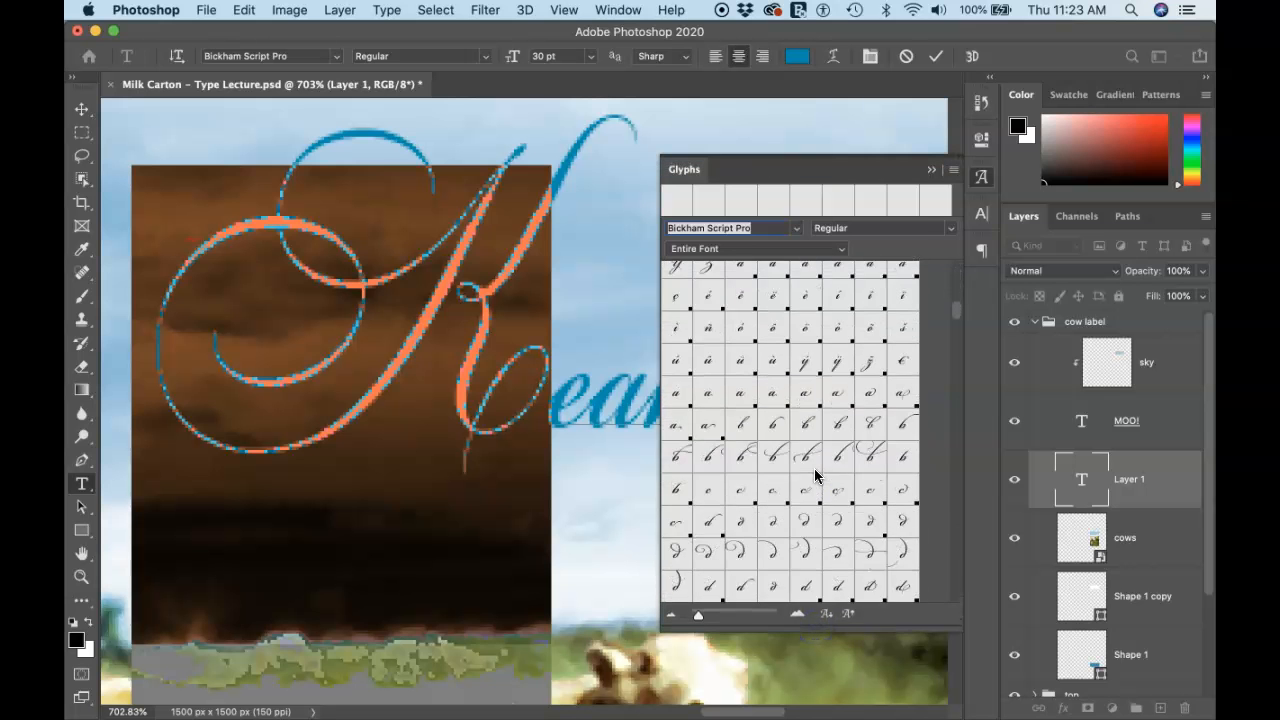
scroll(815, 476, down, 15)
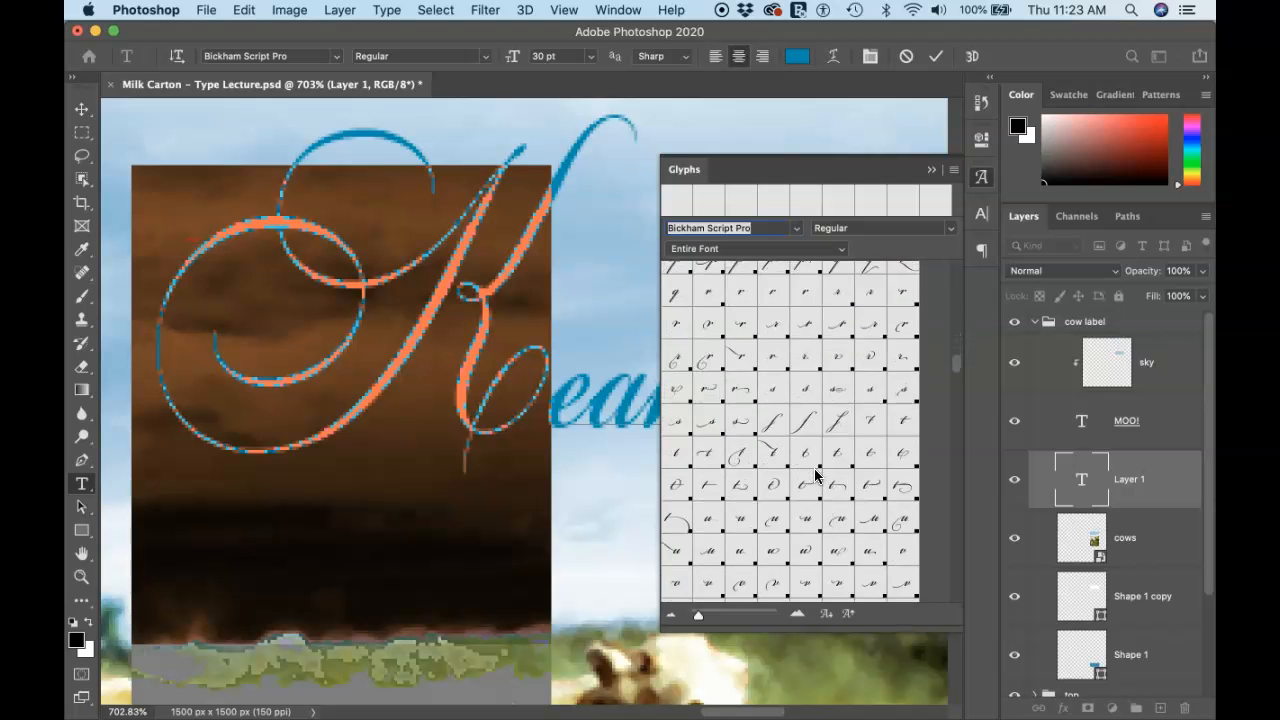
scroll(815, 476, down, 5)
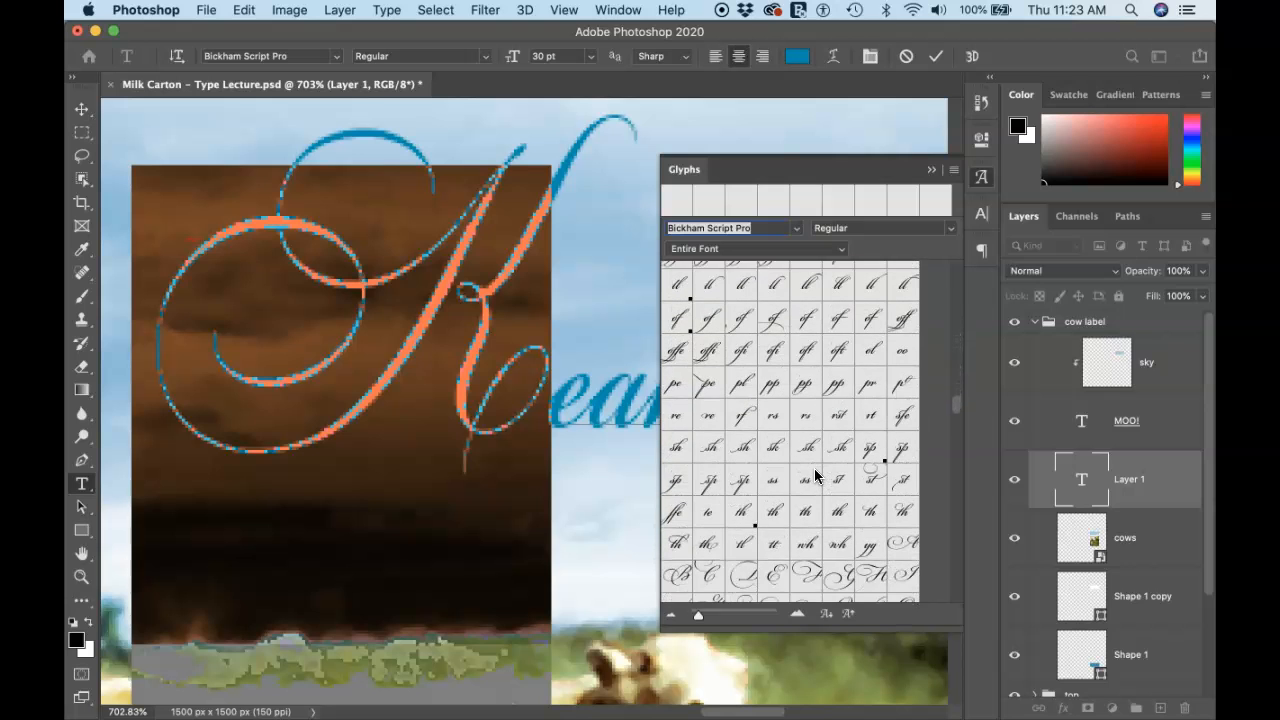
scroll(815, 476, down, 6)
scroll(815, 476, down, 15)
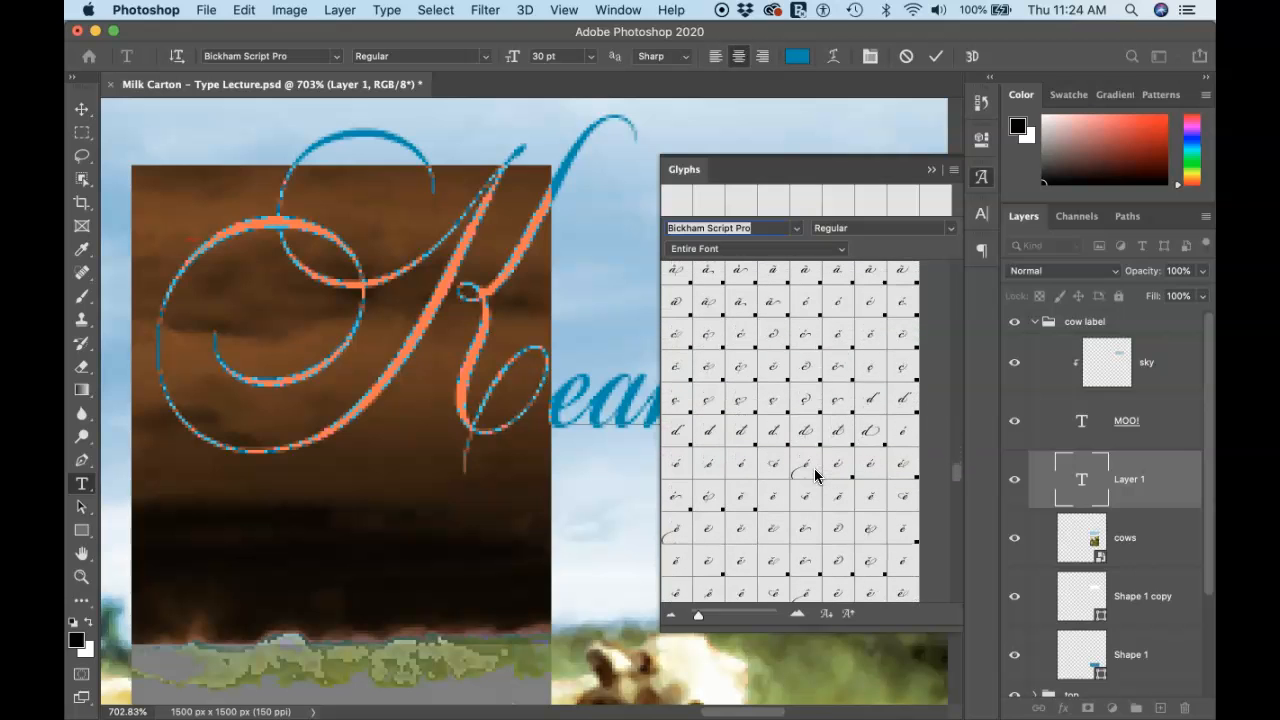
scroll(815, 476, up, 15)
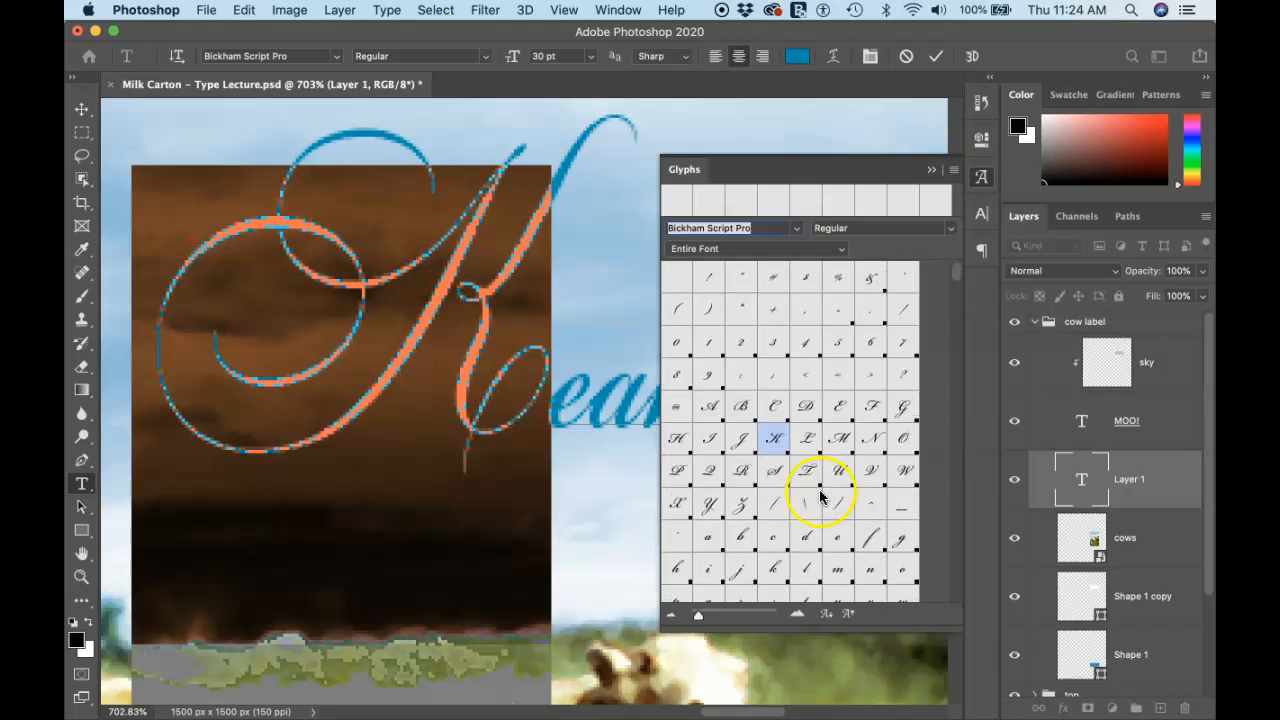
drag(808, 628, 843, 423)
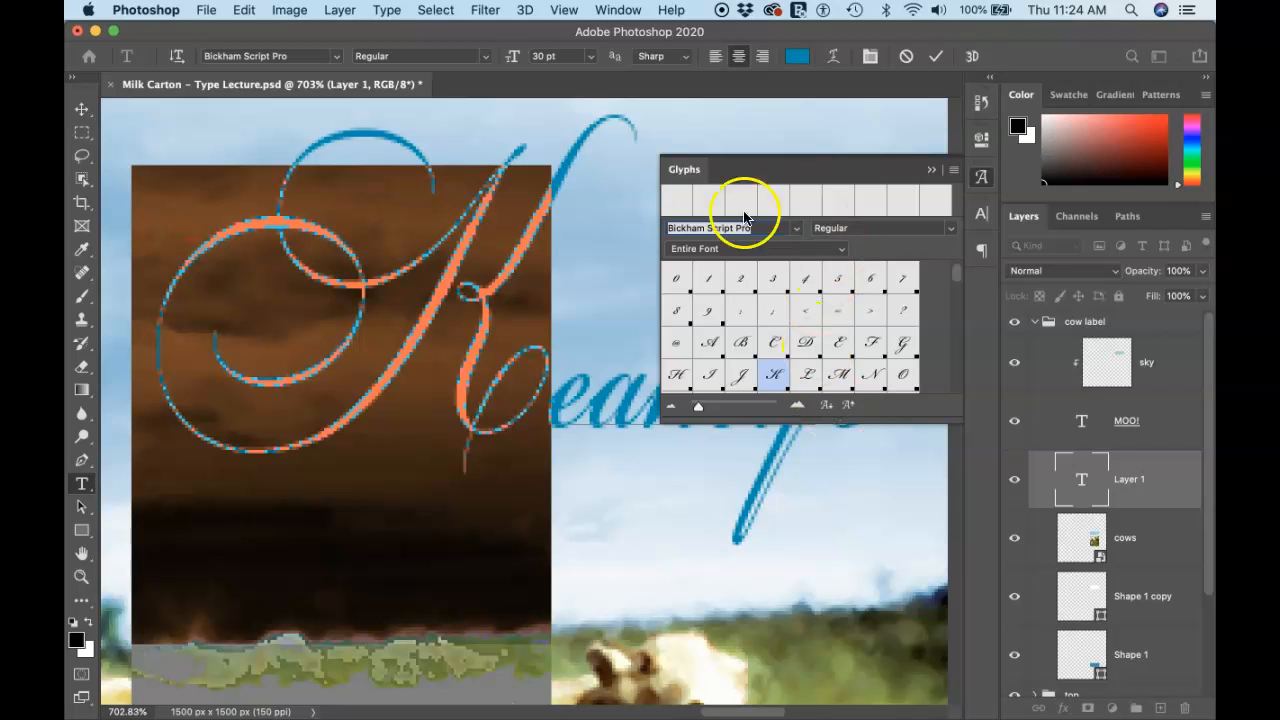
click(931, 170)
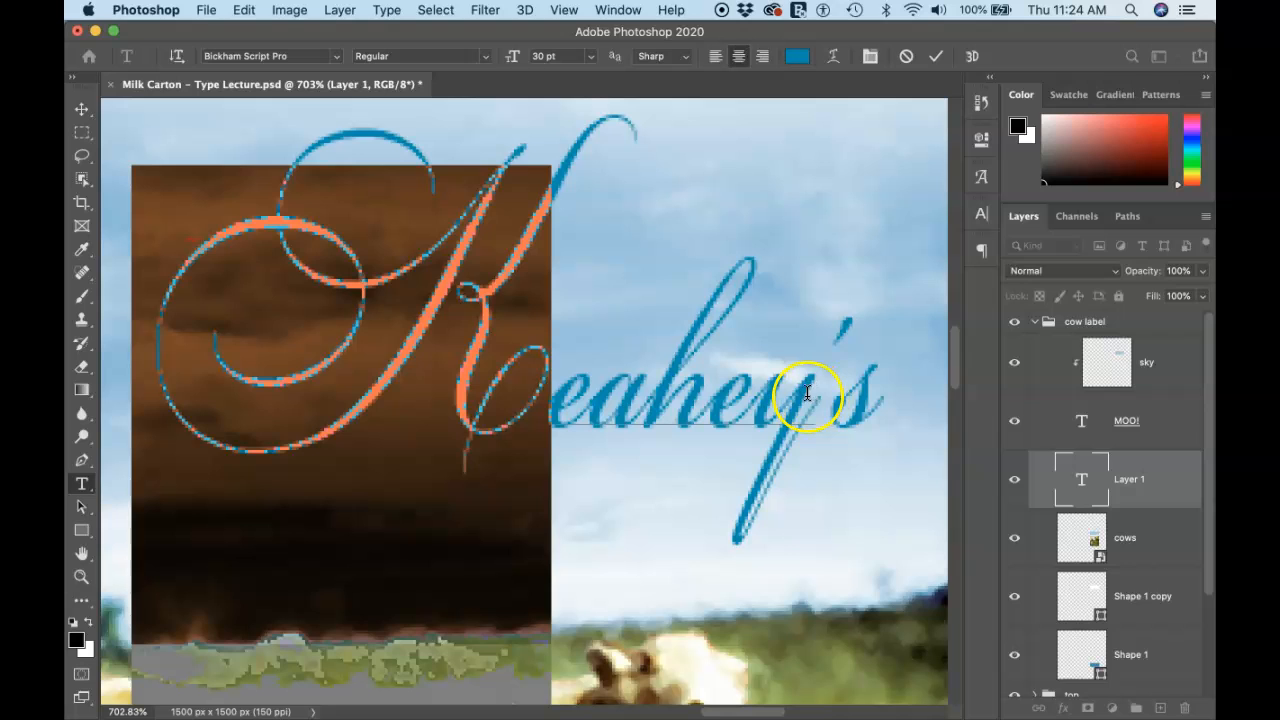
Swap the script name's y for the alternate with a large looped tail and its final s for one with a descending lead-in stroke
drag(808, 396, 773, 400)
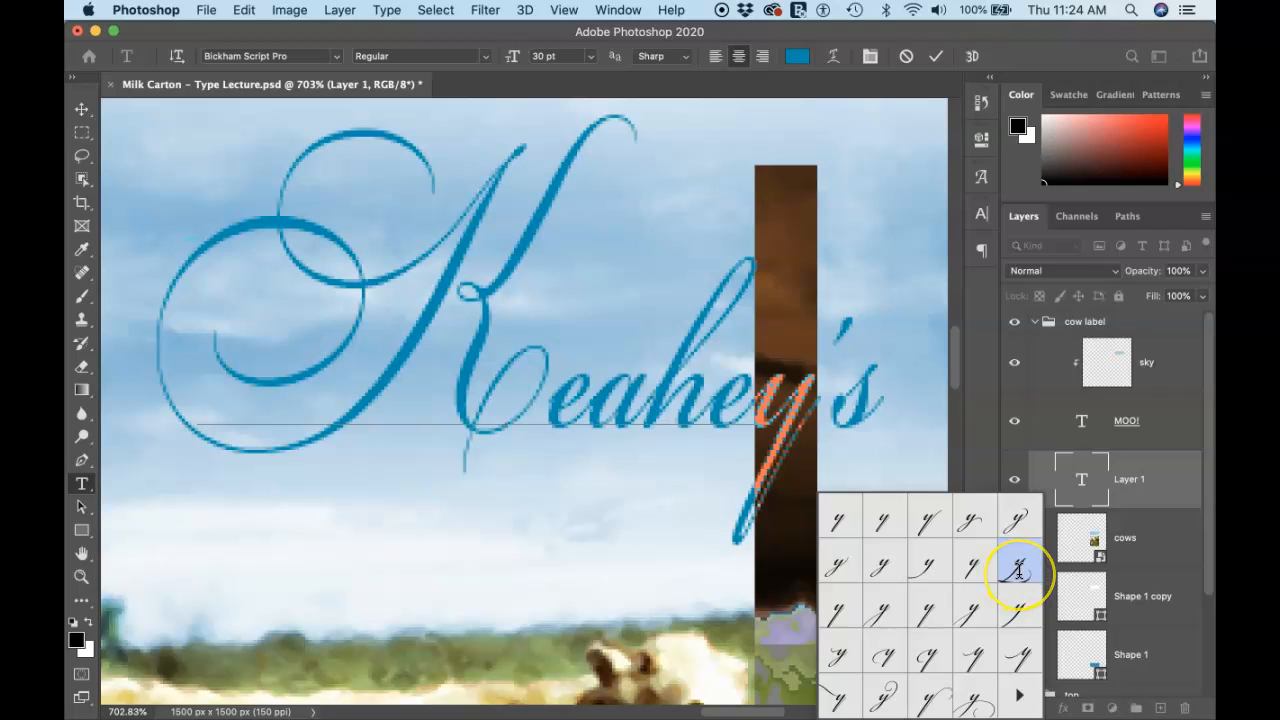
click(1018, 570)
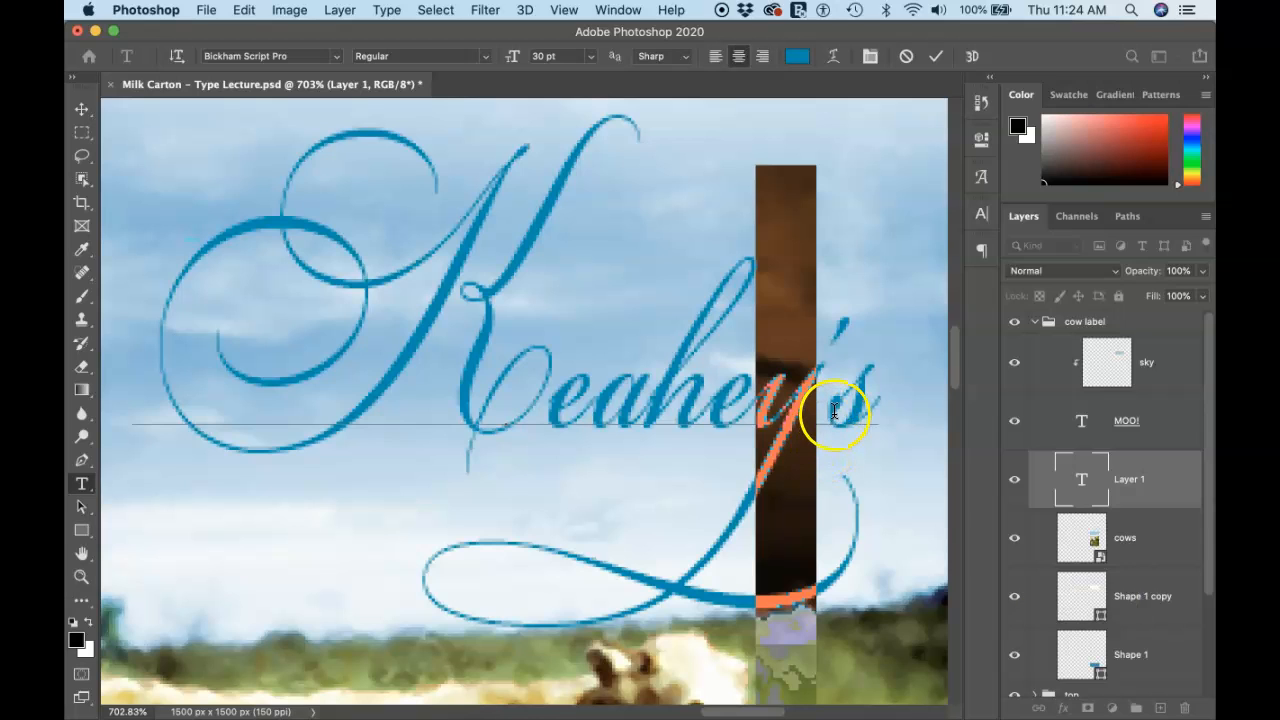
drag(834, 415, 865, 410)
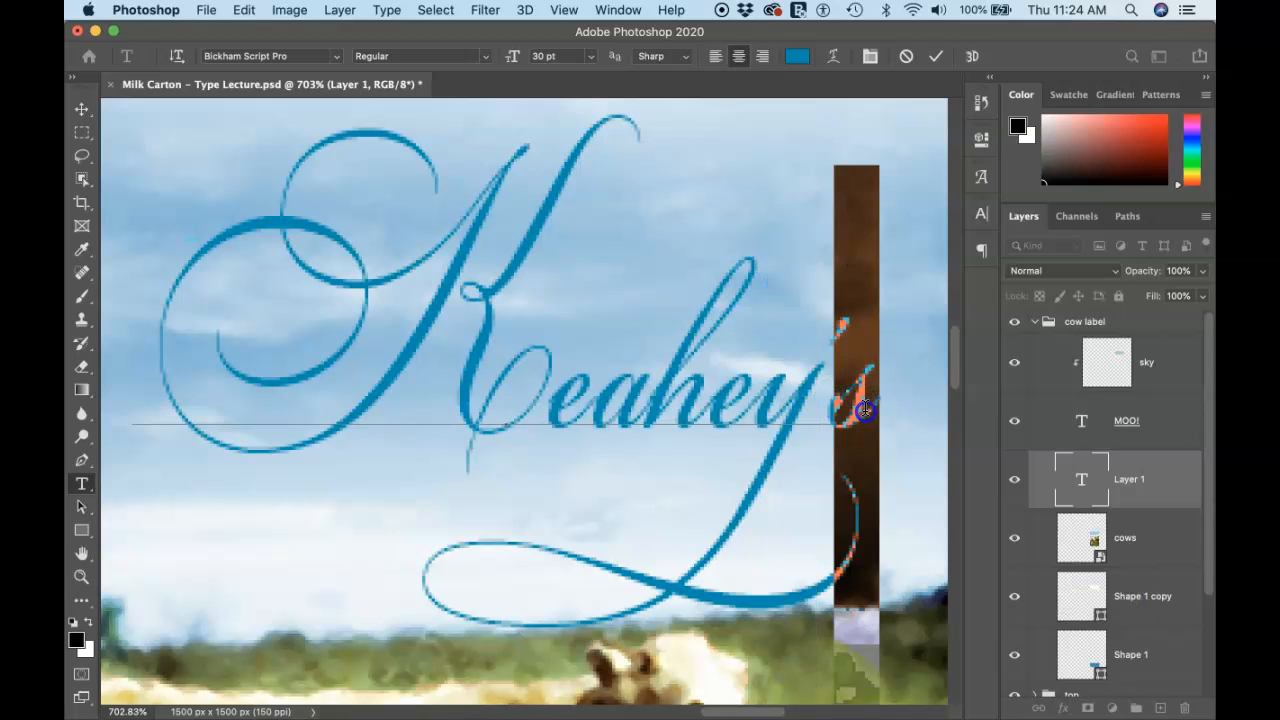
click(948, 606)
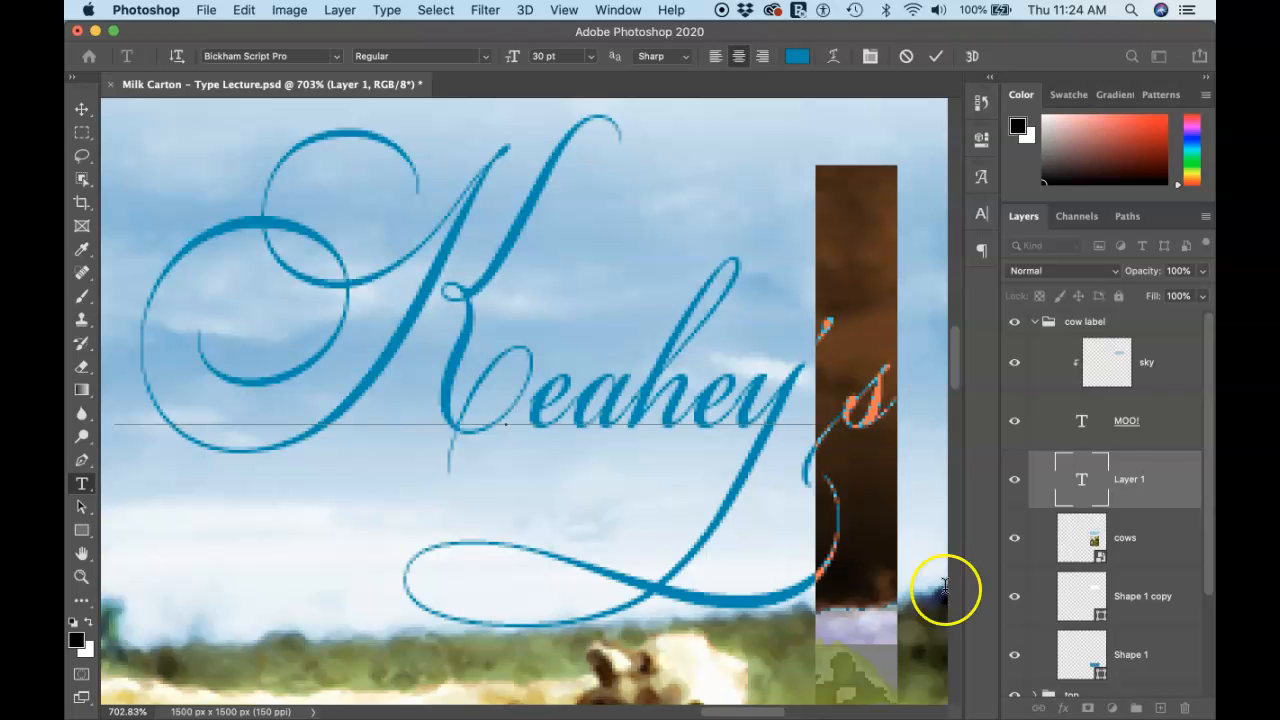
mouse_move(849, 397)
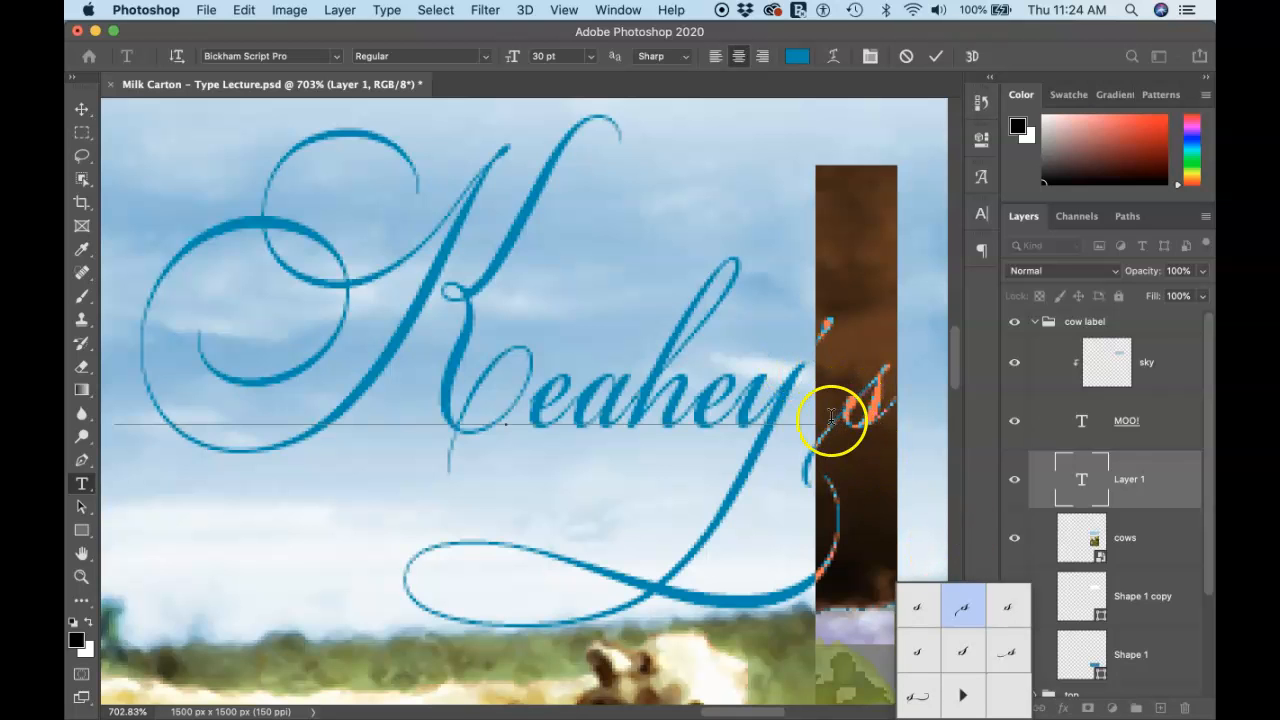
Place the text cursor between the apostrophe and the final s of the script name and show the Character settings
click(762, 409)
click(832, 414)
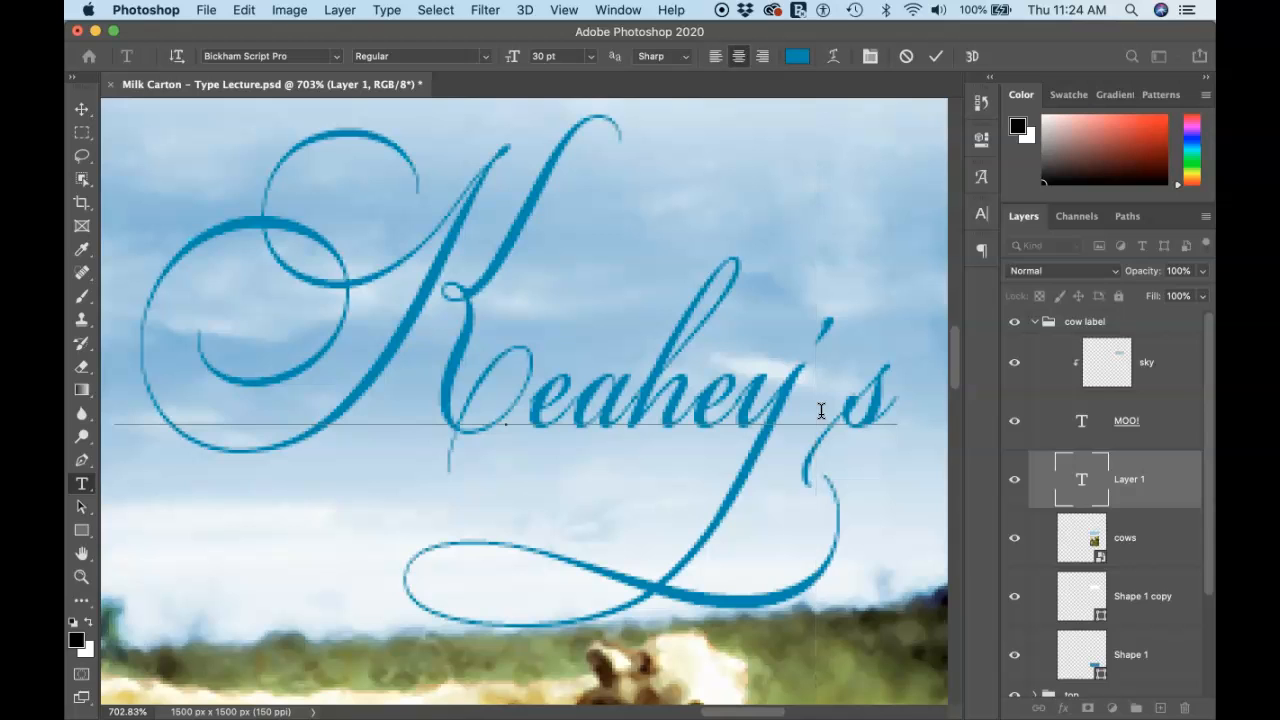
click(821, 405)
click(981, 190)
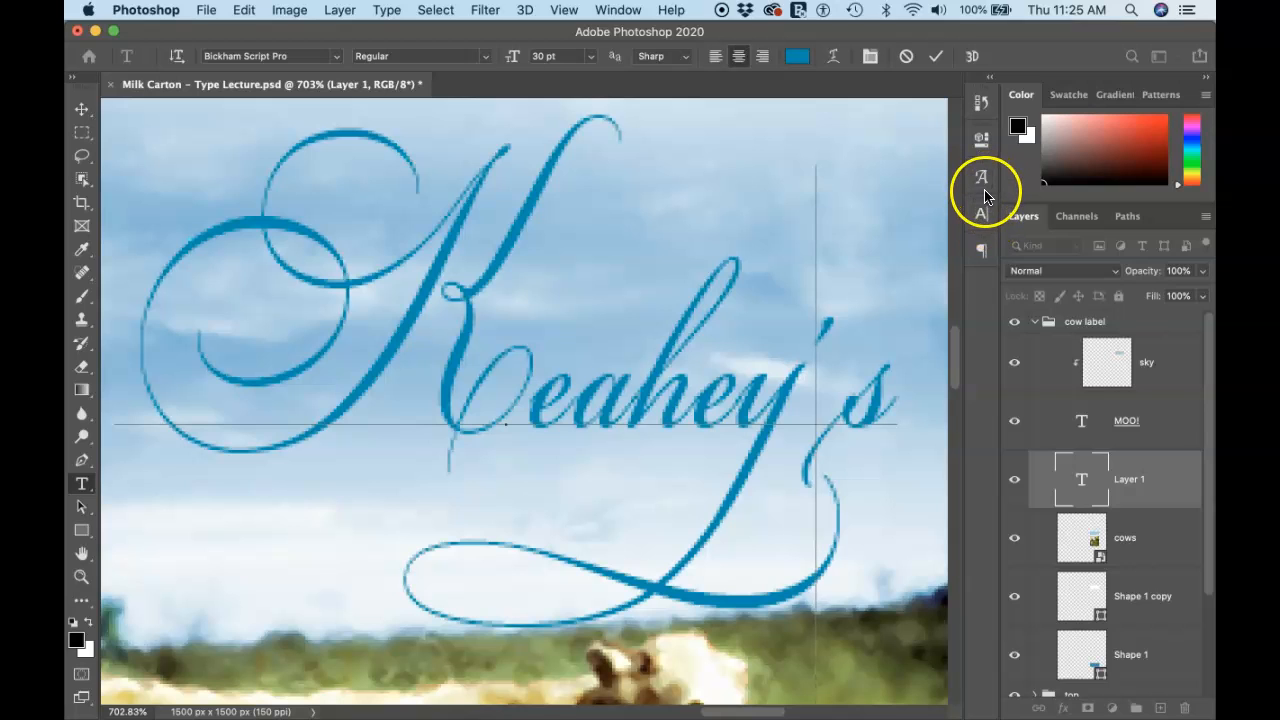
click(981, 213)
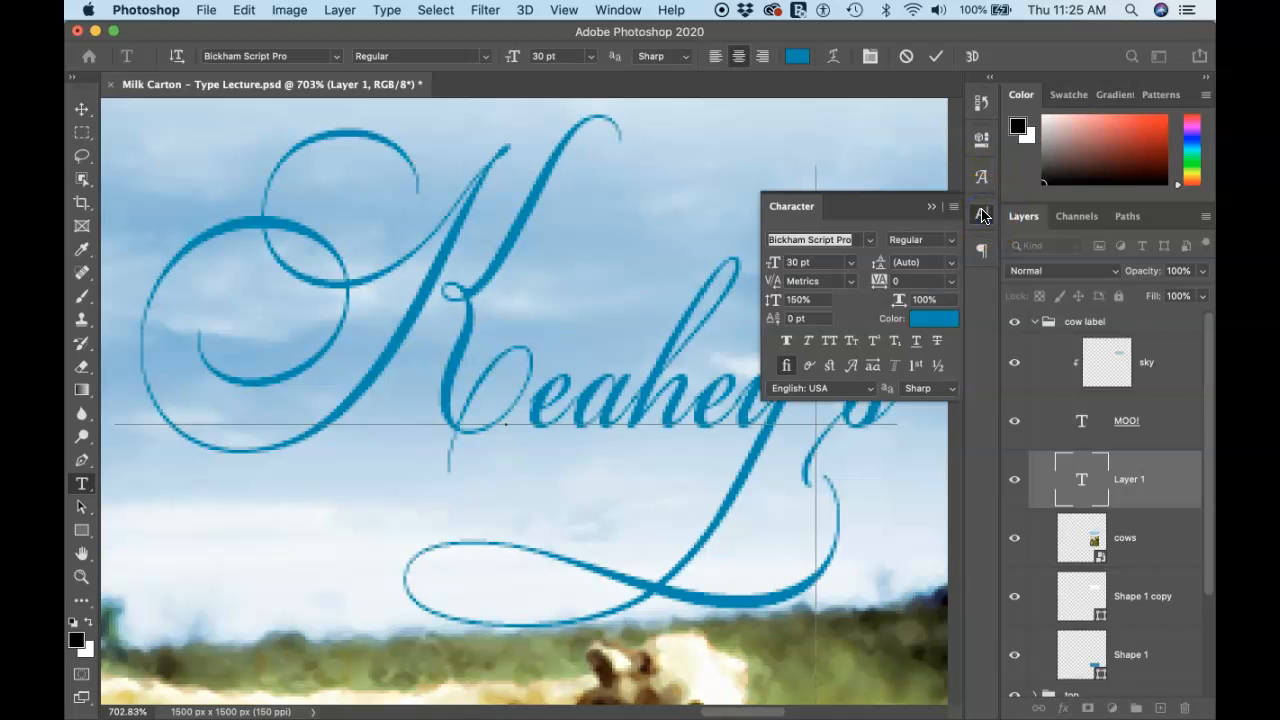
scroll(607, 309, right, 3)
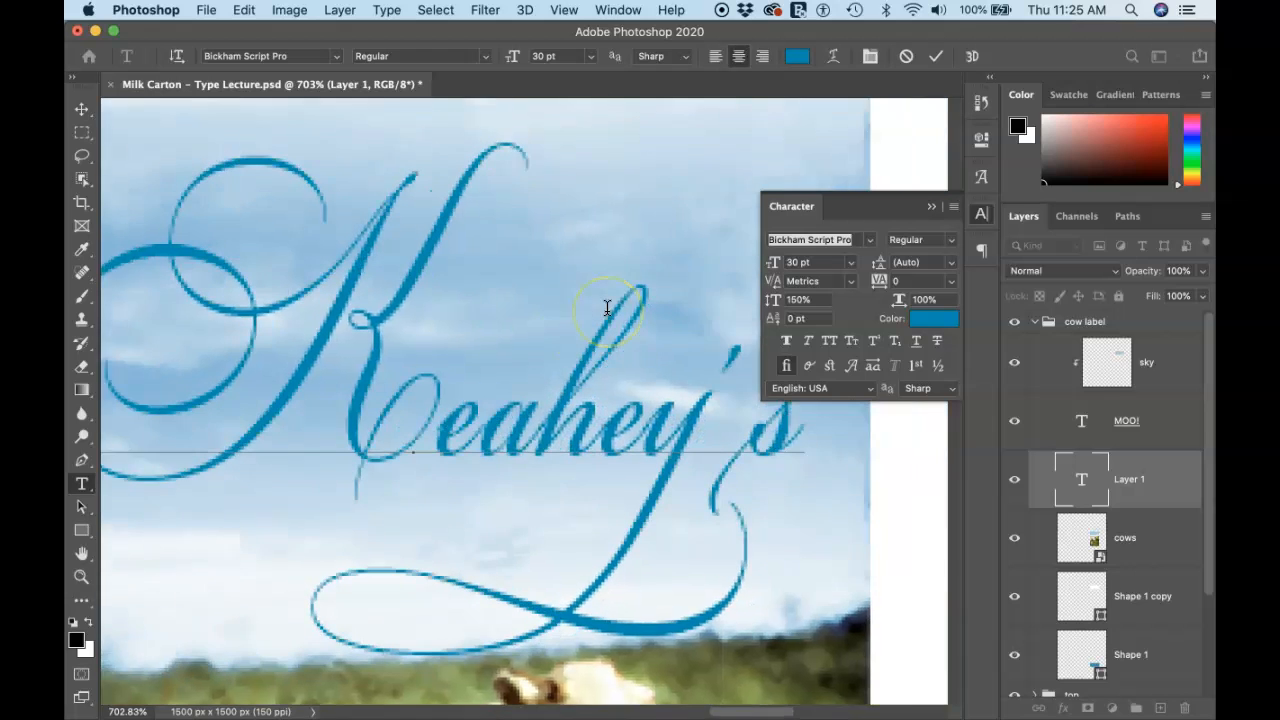
scroll(607, 308, right, 4)
scroll(607, 308, down, 2)
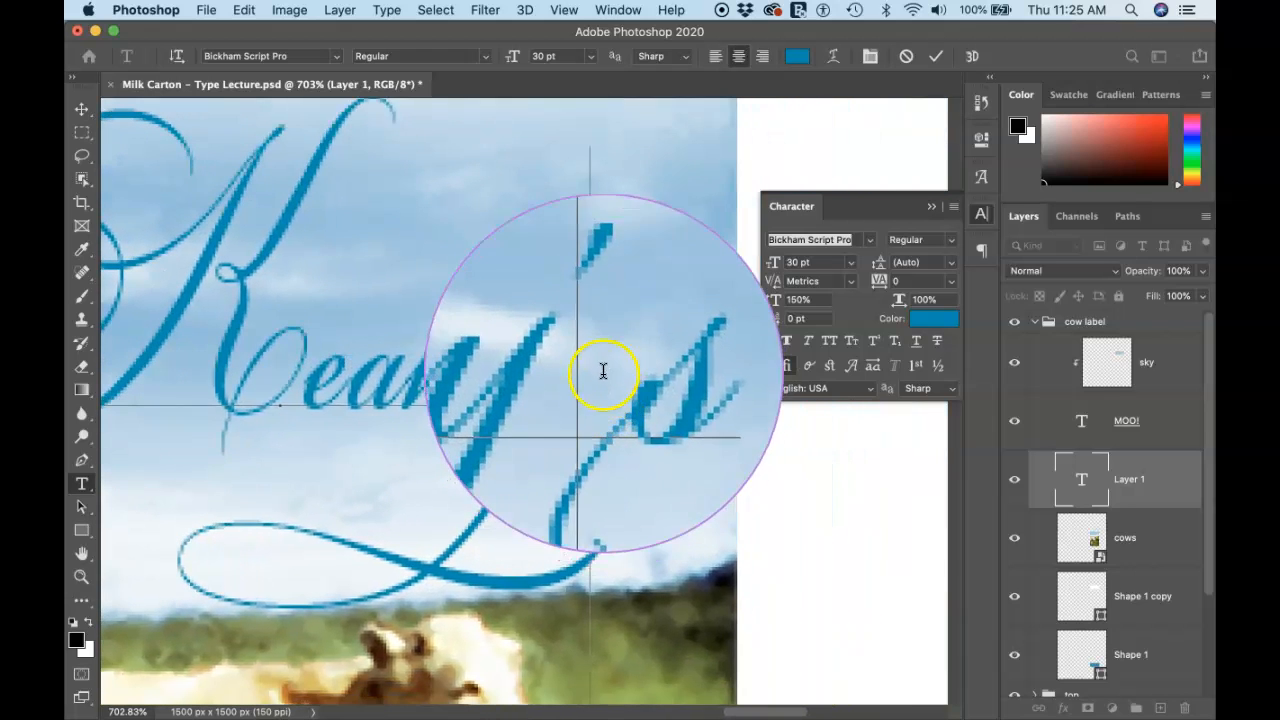
click(819, 258)
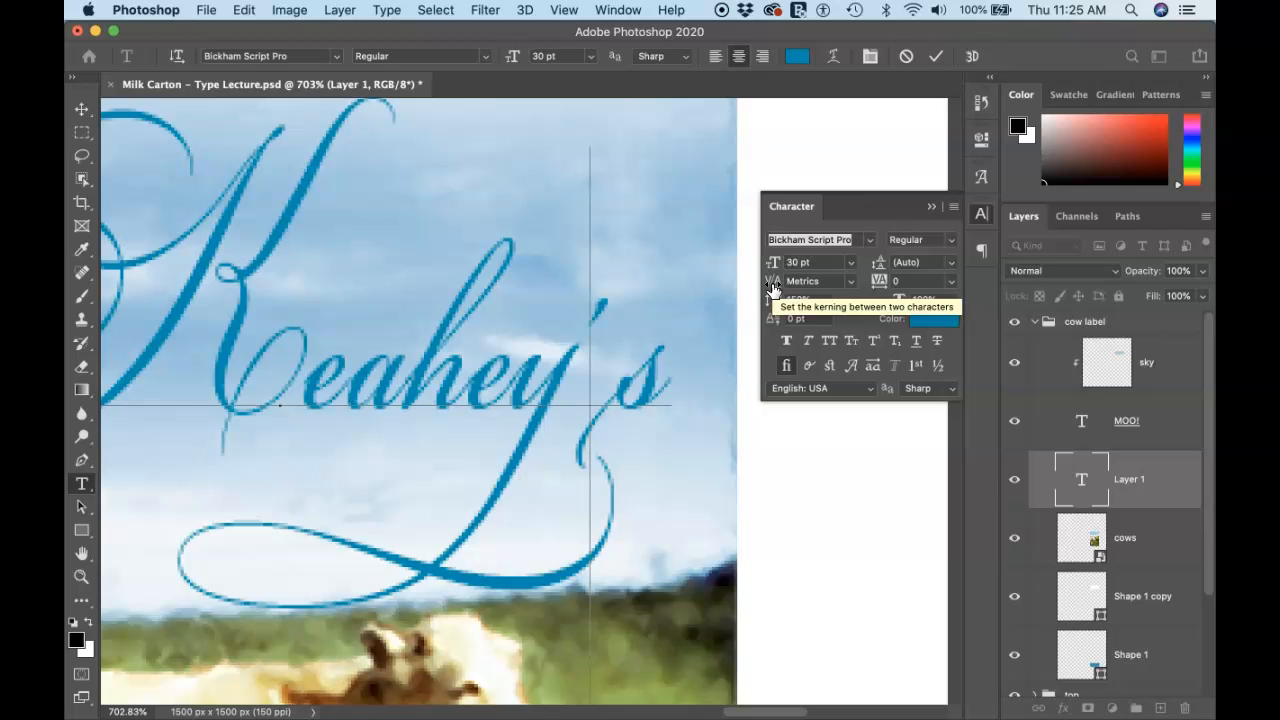
Try kerning values of 100, -25 and -75 between the apostrophe and the final s
click(852, 285)
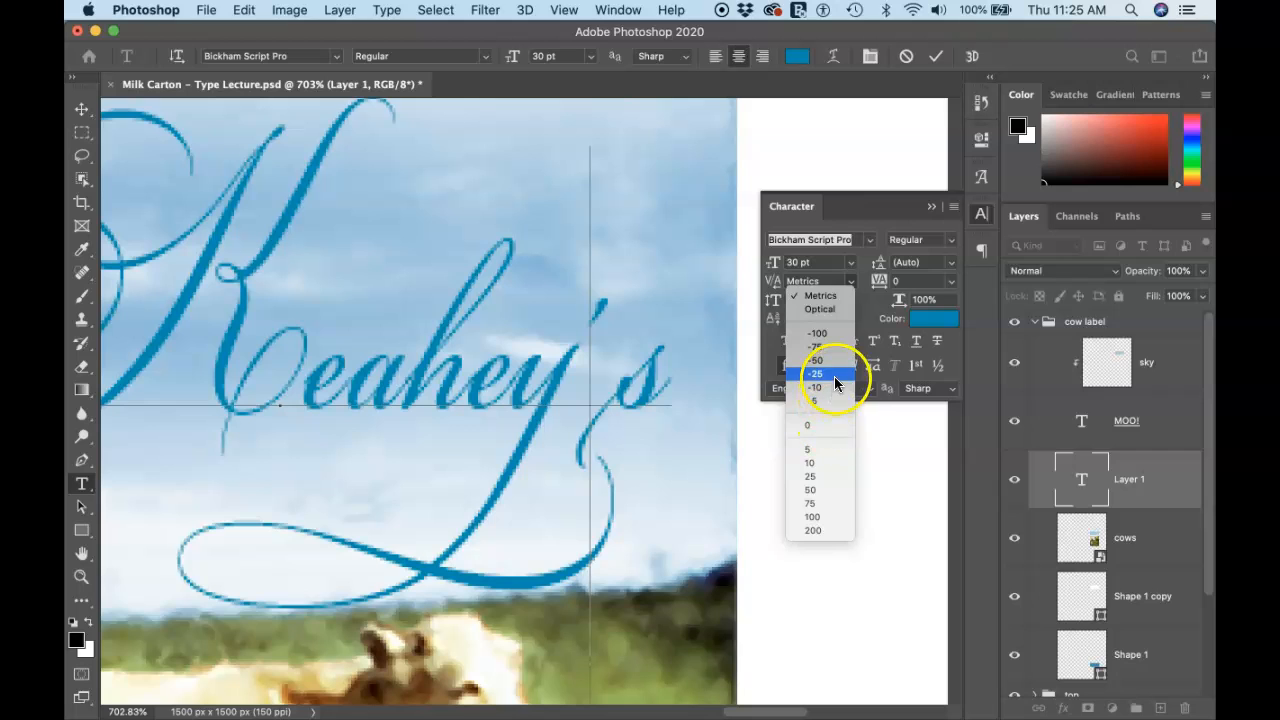
click(819, 516)
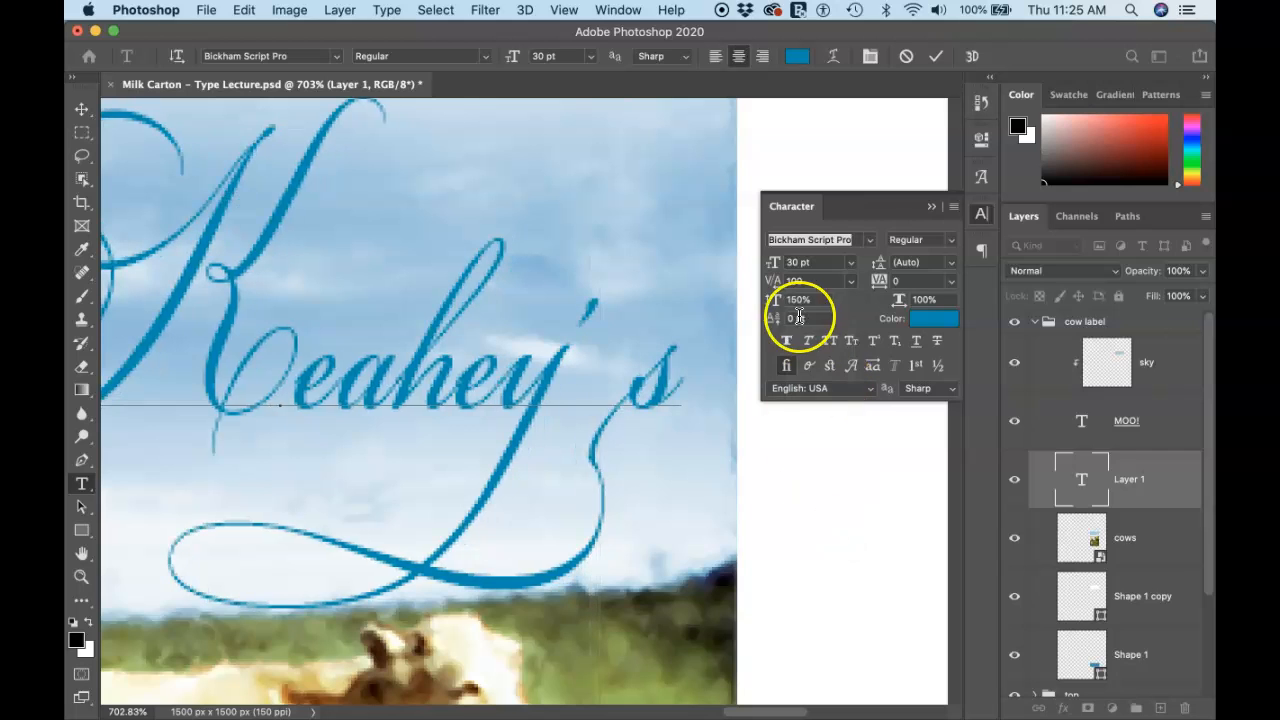
click(851, 283)
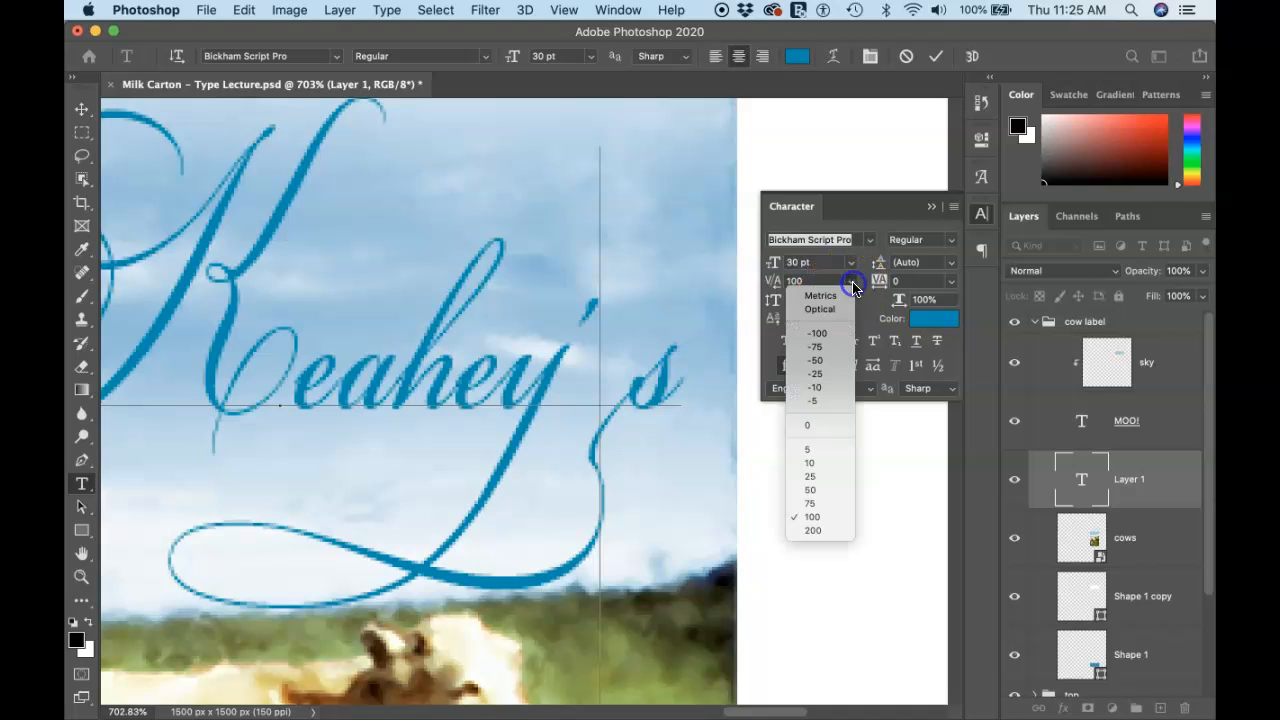
click(842, 373)
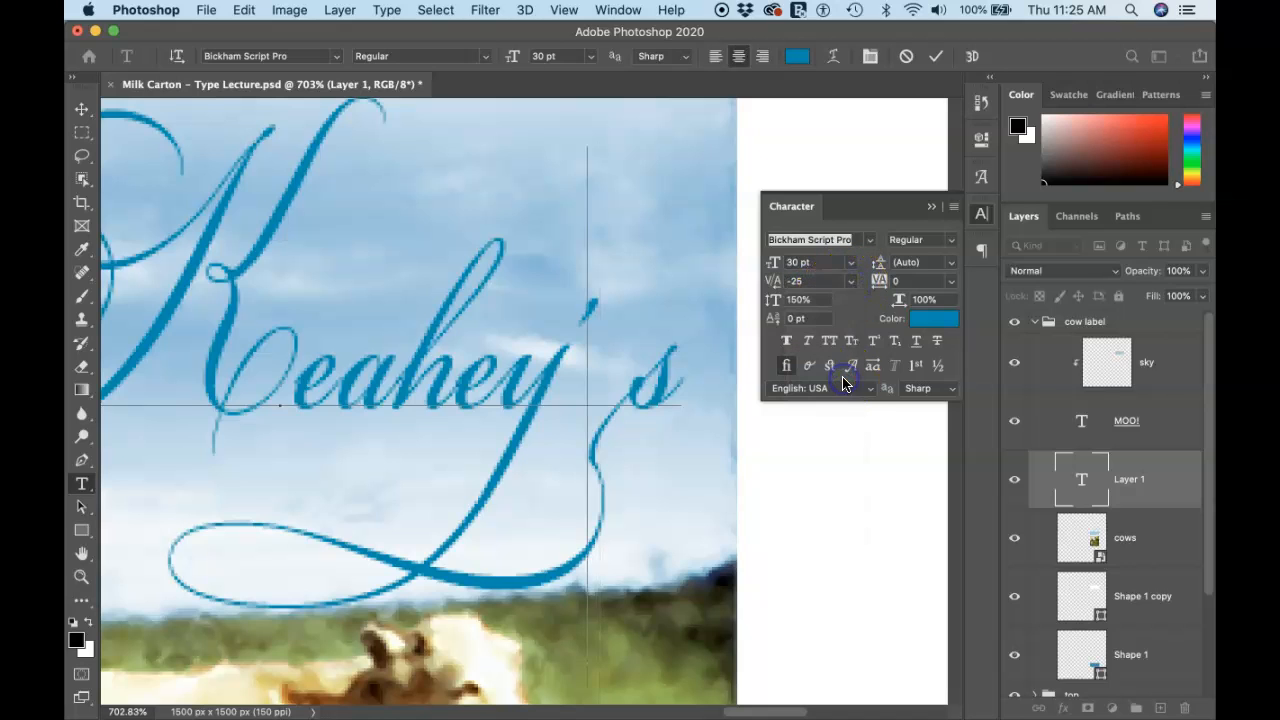
click(851, 281)
click(824, 349)
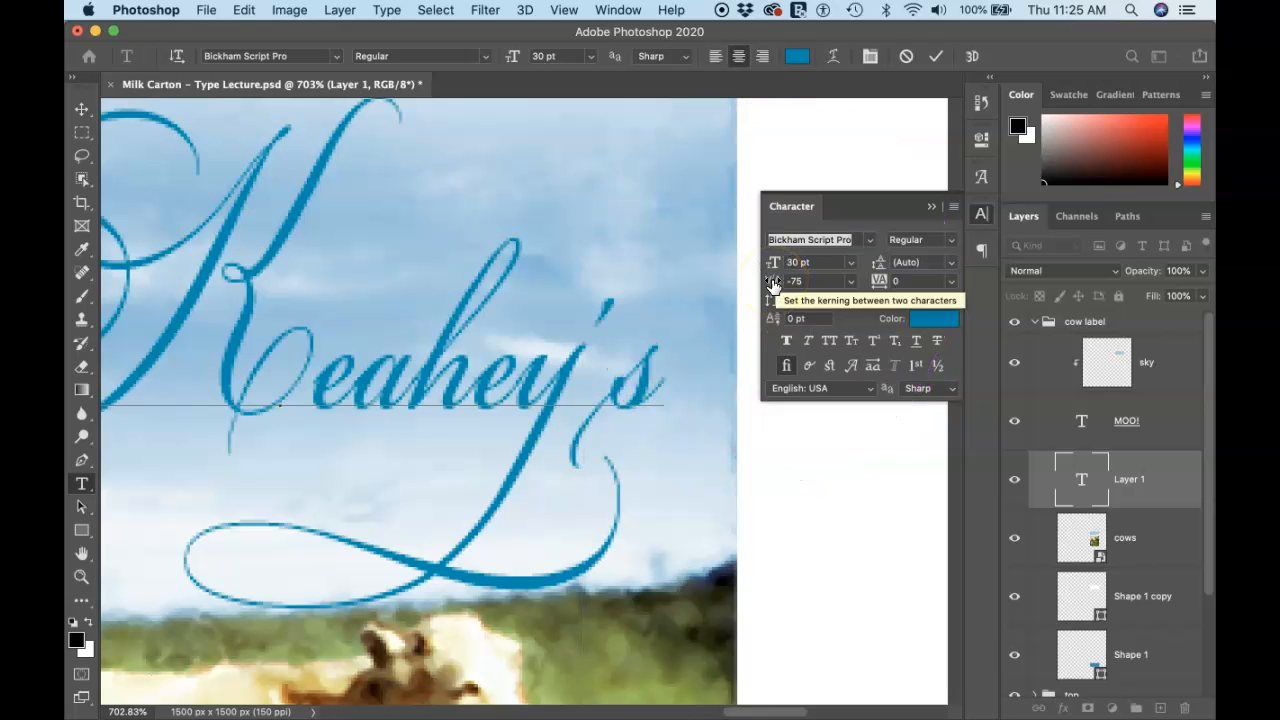
Tighten the kerning between the apostrophe and the final s to -185 and commit the script name's text edits
drag(772, 283, 761, 285)
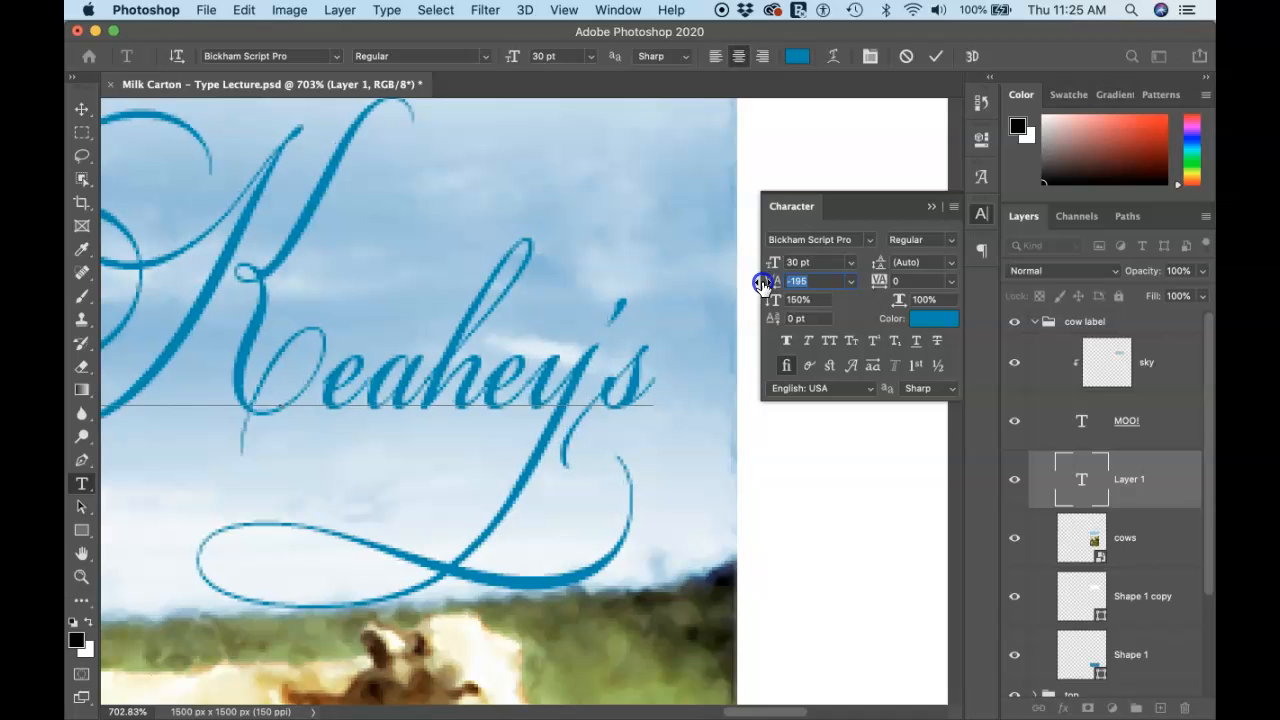
drag(762, 283, 766, 279)
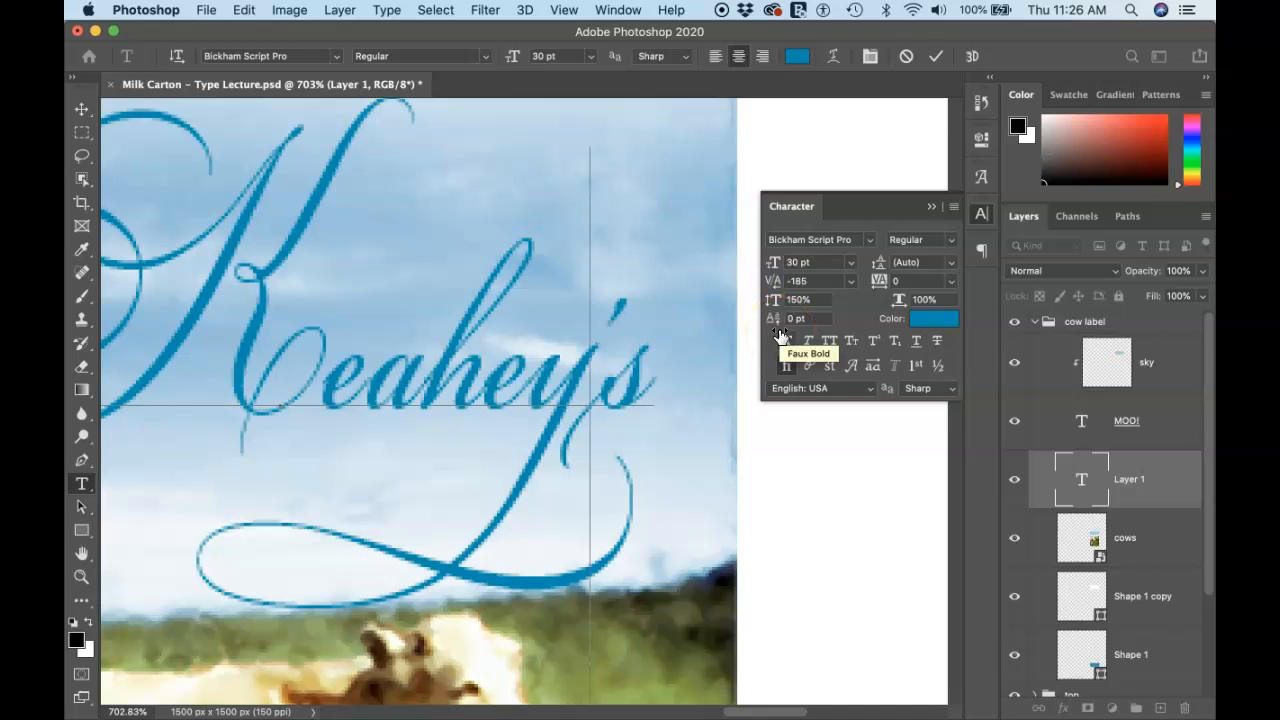
click(629, 322)
click(934, 60)
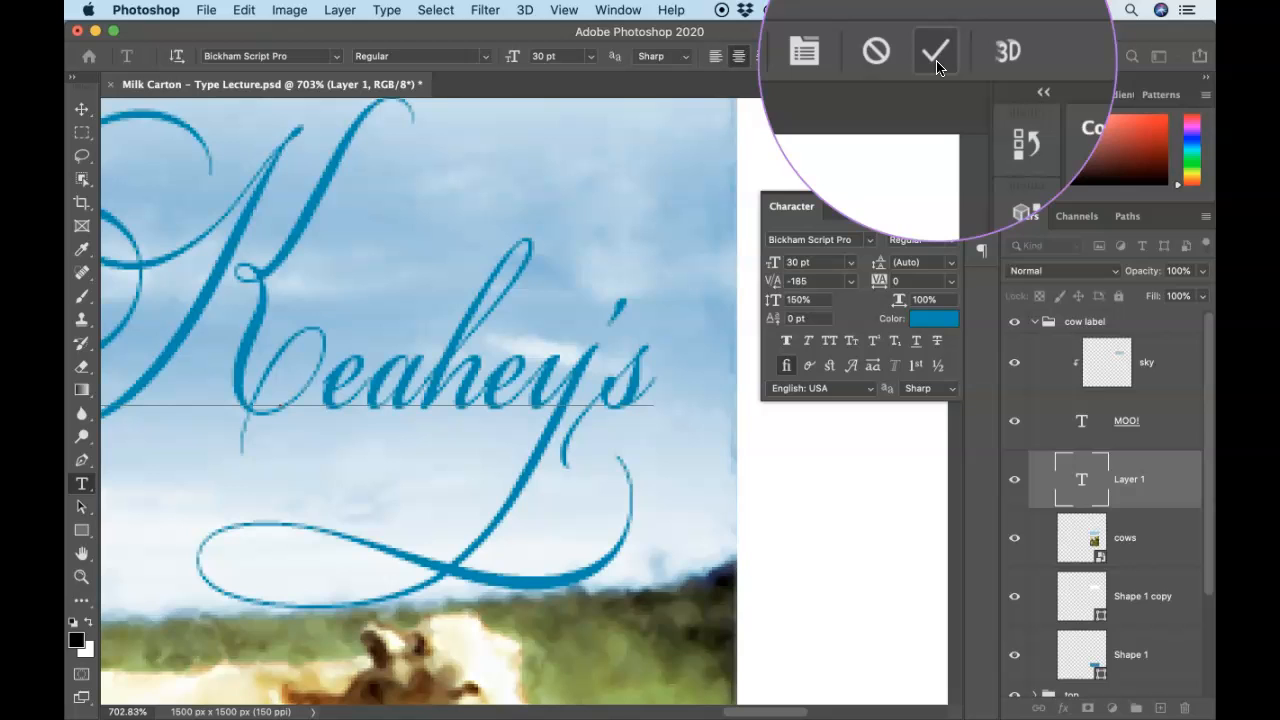
click(938, 56)
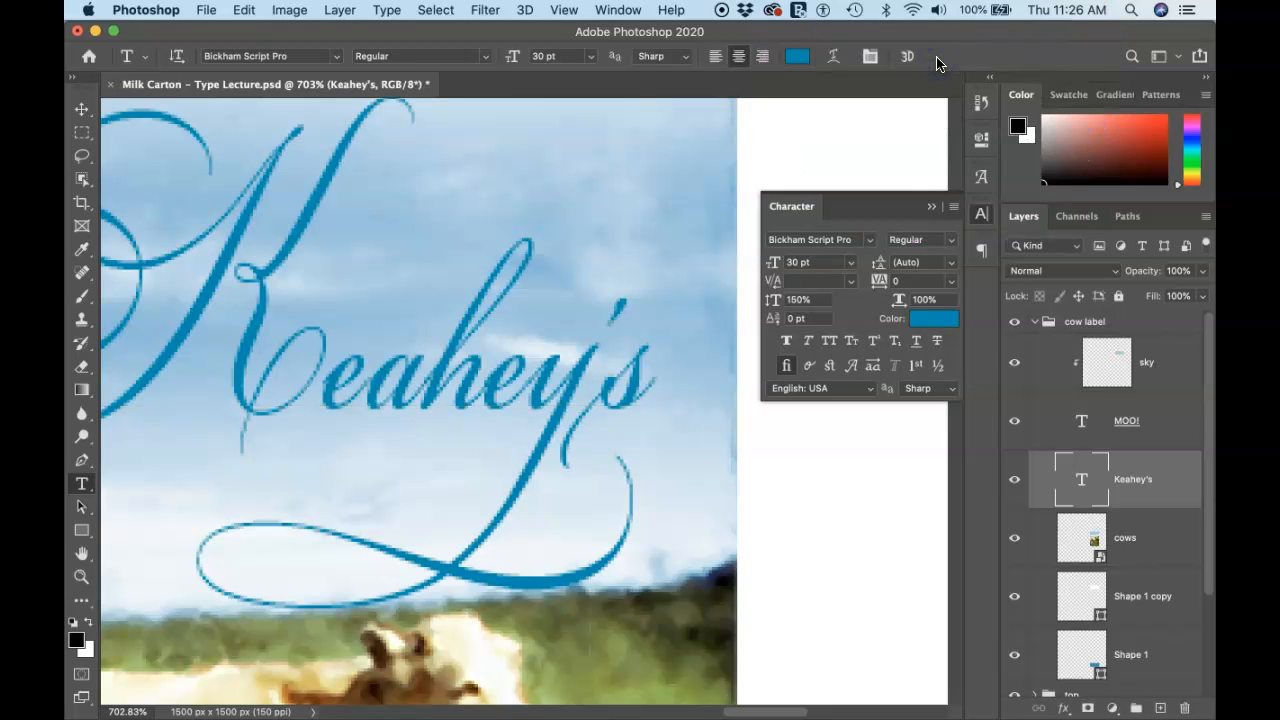
click(932, 207)
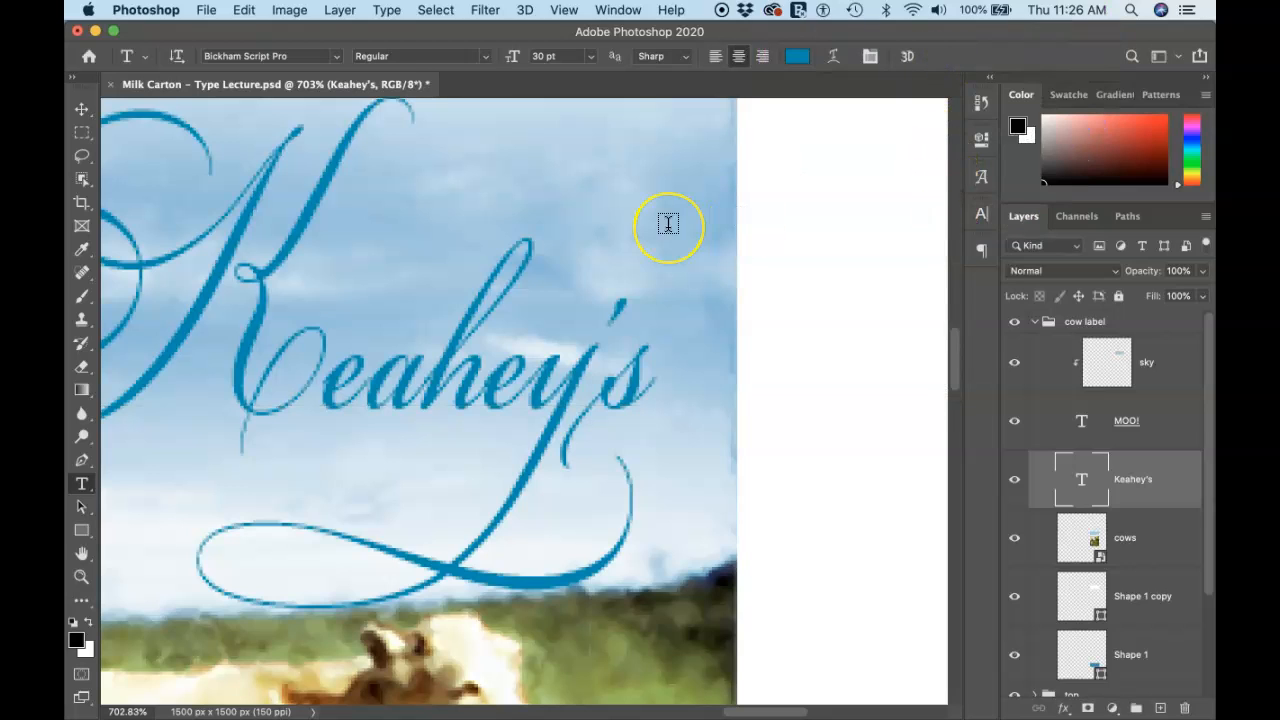
Move the script name higher and slightly to the left within the sky above the cows
scroll(668, 223, down, 4)
scroll(668, 223, left, 4)
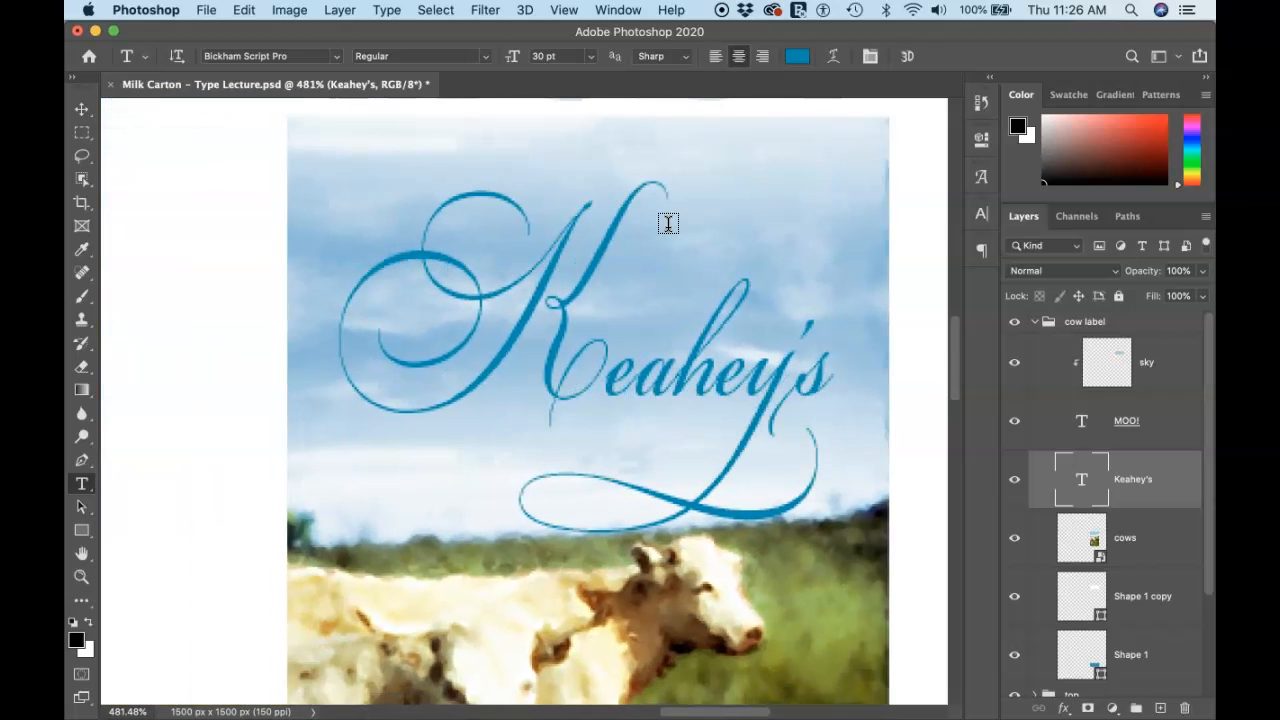
scroll(668, 223, down, 4)
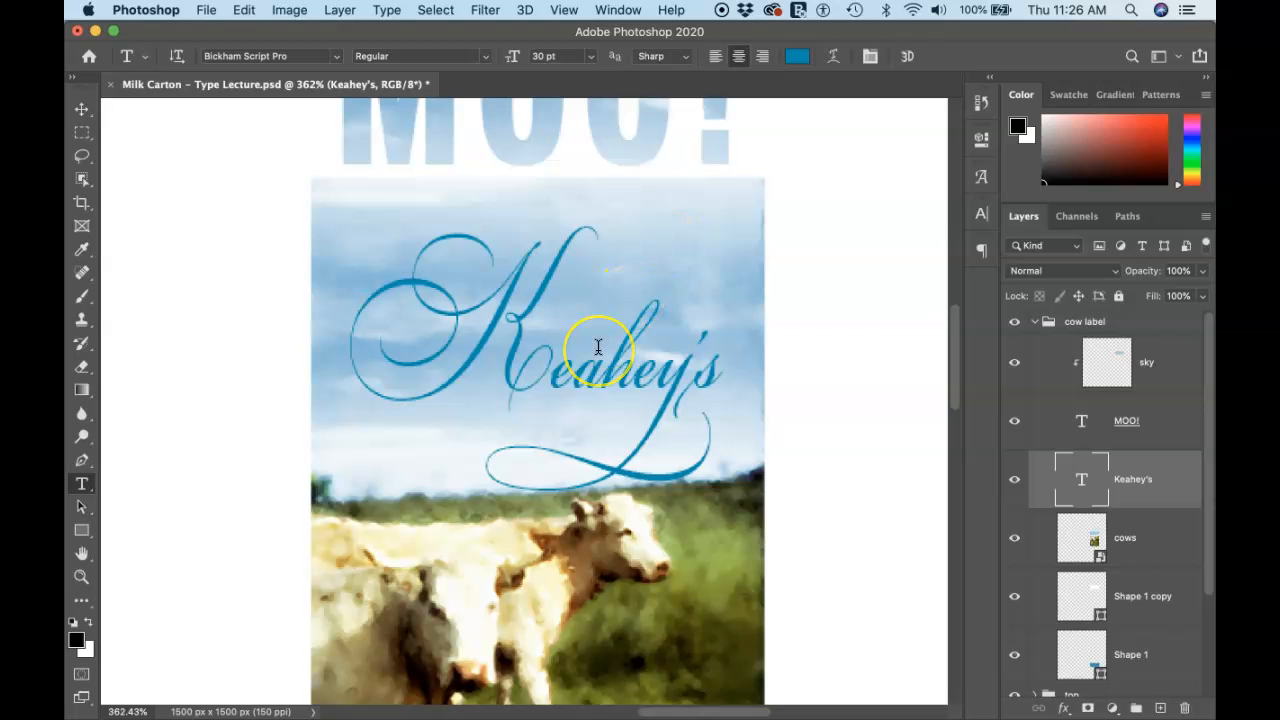
click(573, 374)
drag(573, 374, 561, 357)
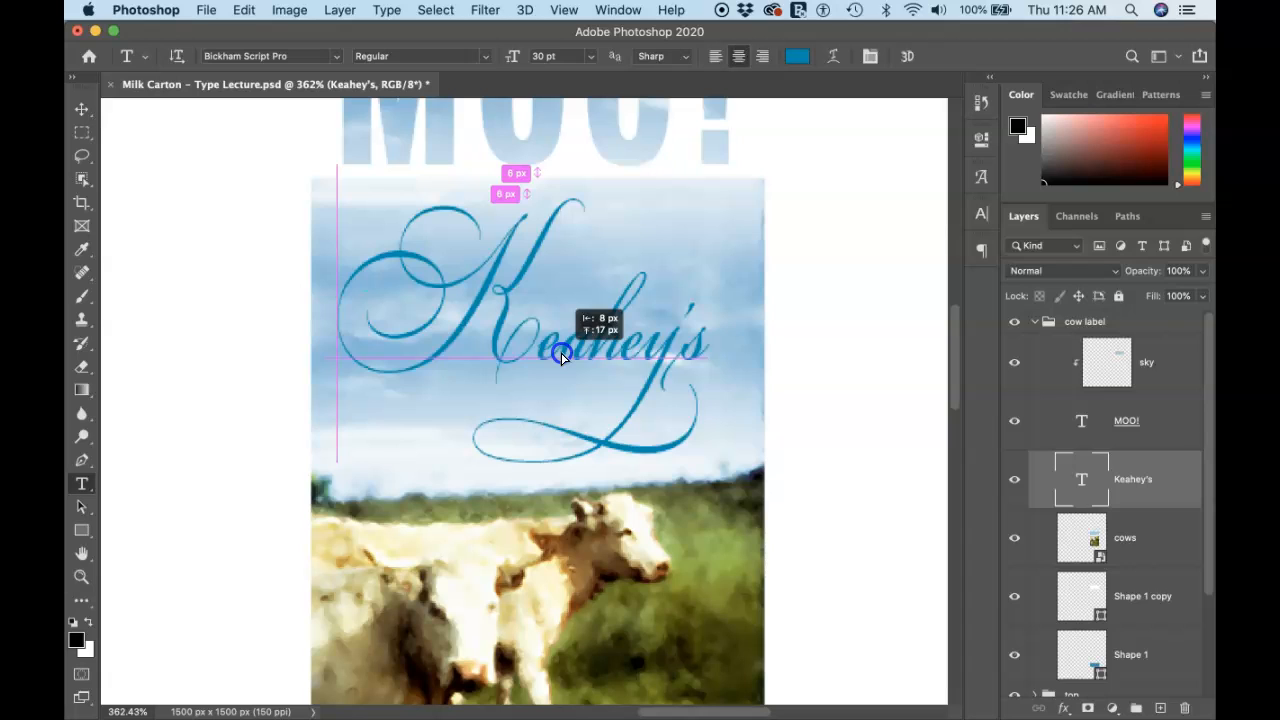
drag(561, 357, 568, 357)
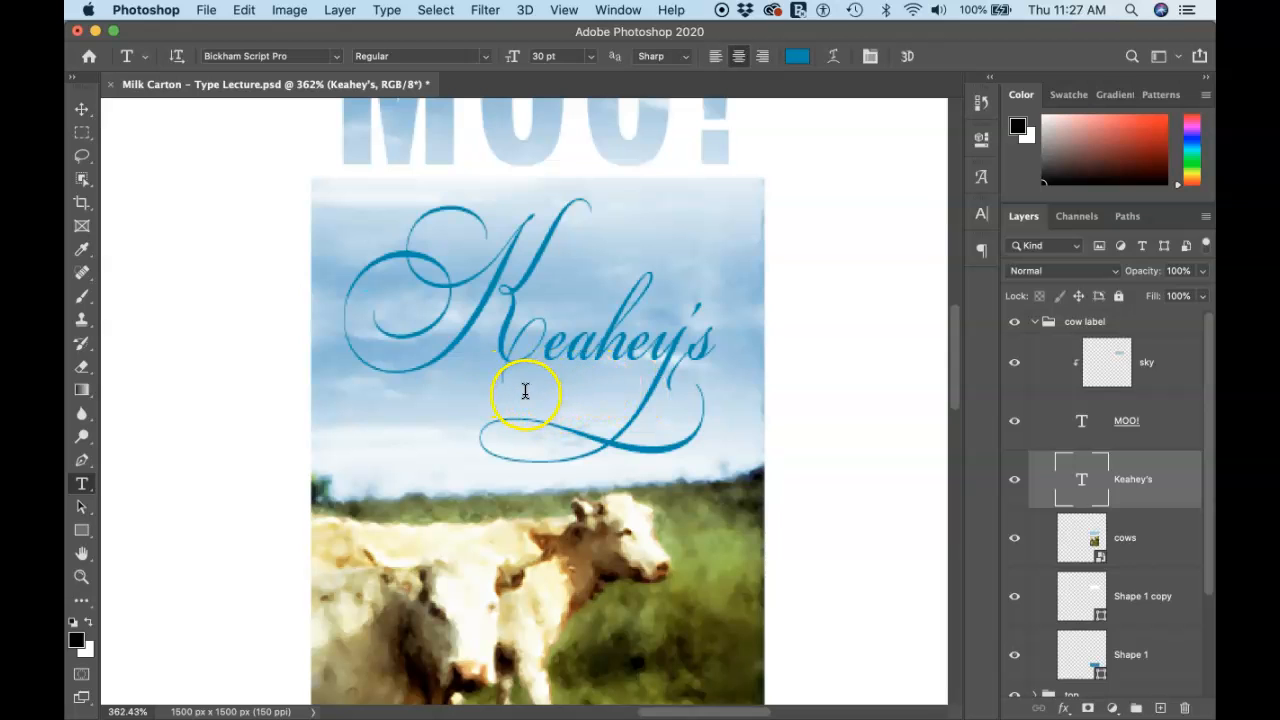
click(525, 391)
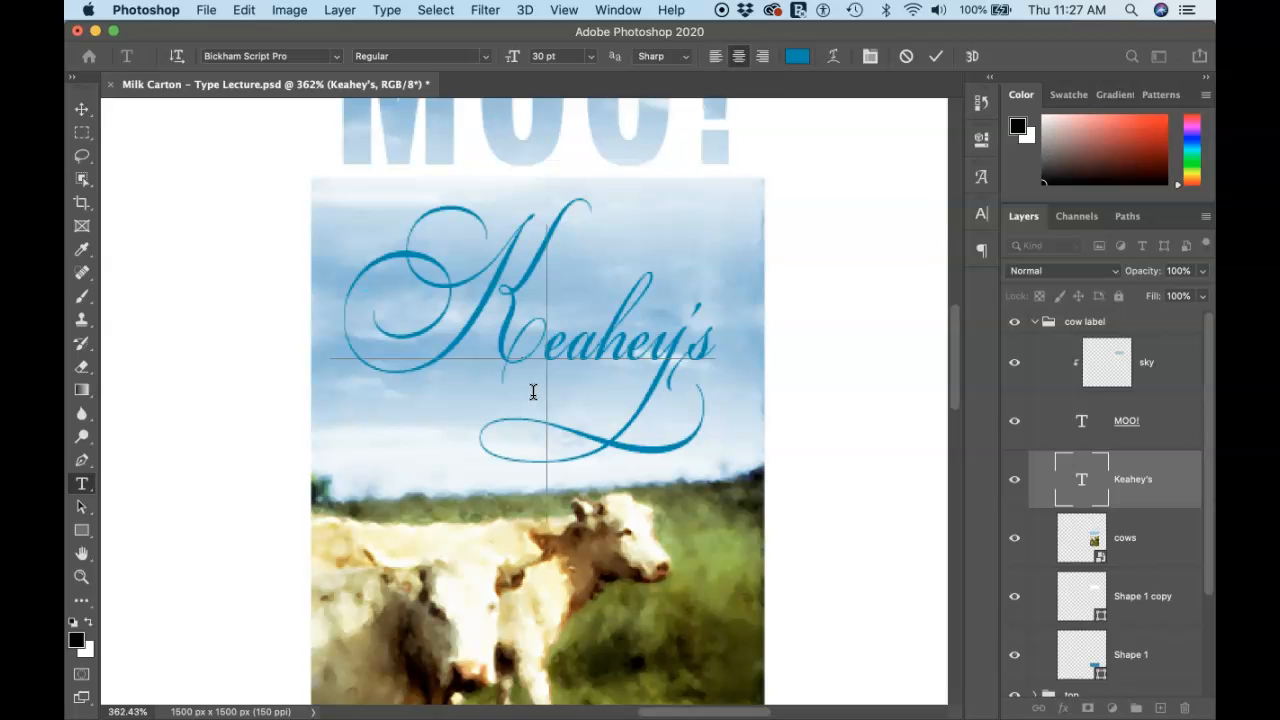
click(686, 343)
click(934, 57)
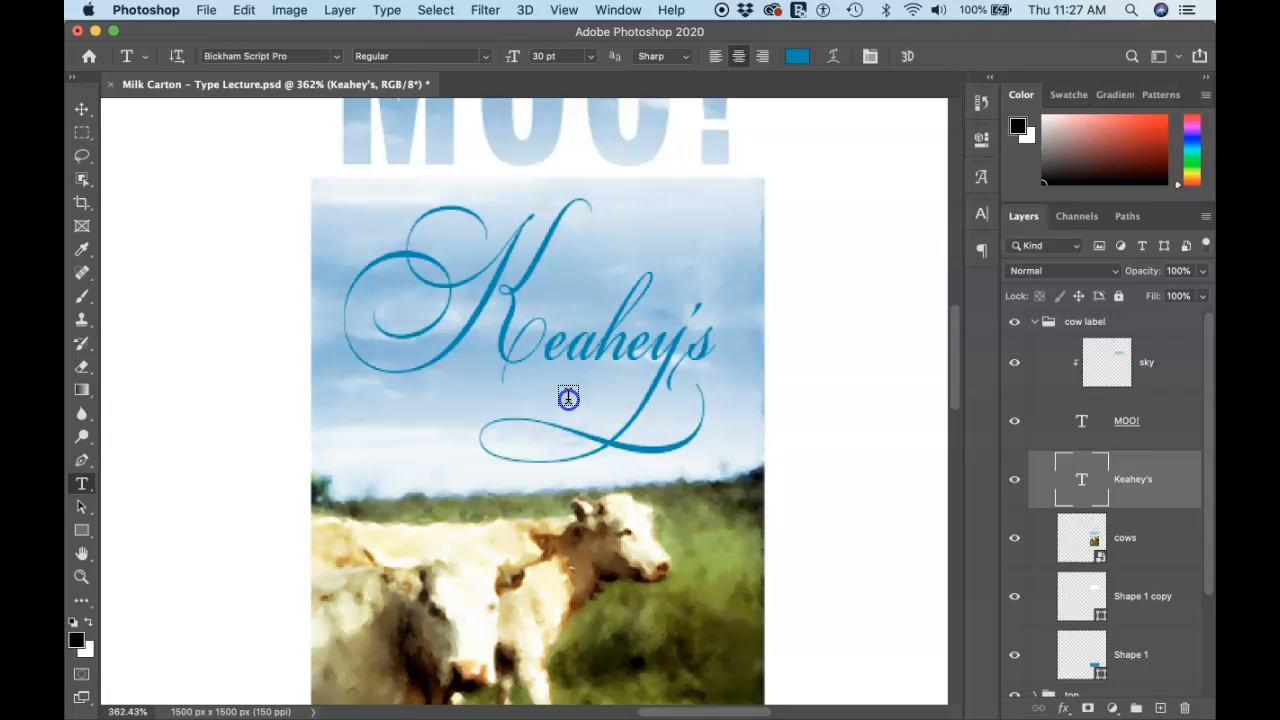
Start a new point text layer just below the script name and set it to Helvetica Neue, 10 pt, Bold
click(568, 395)
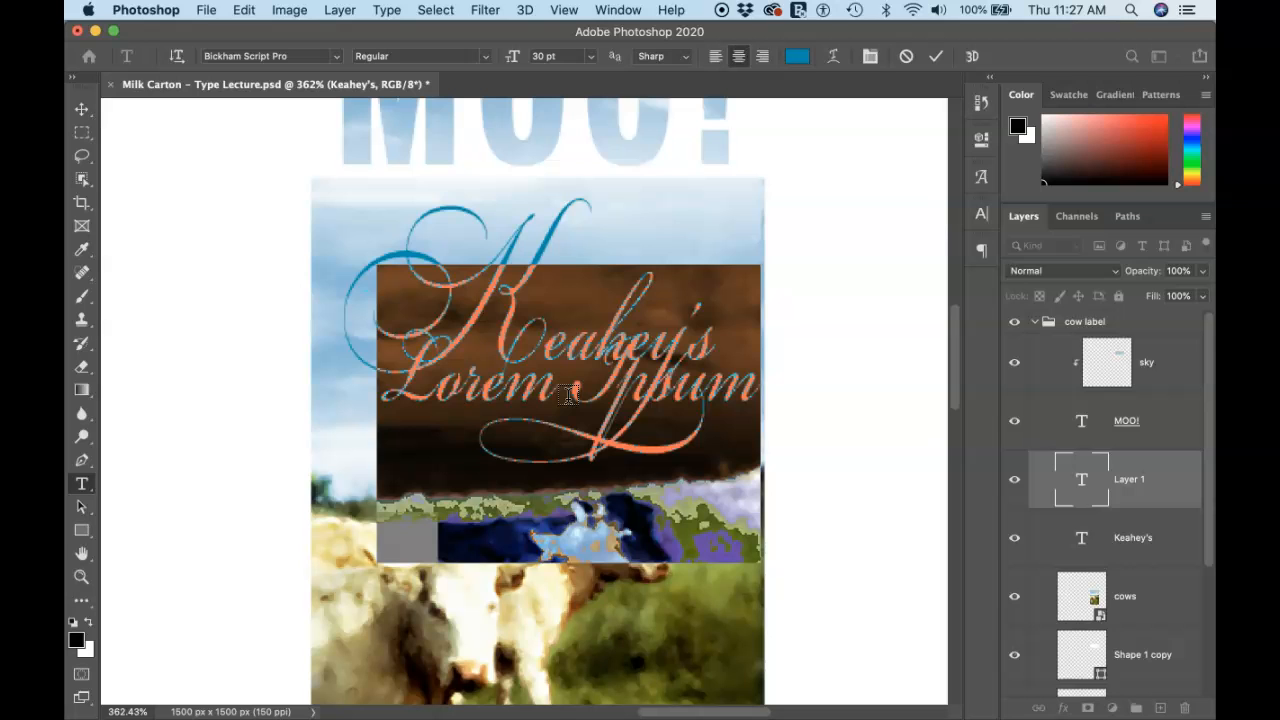
click(334, 58)
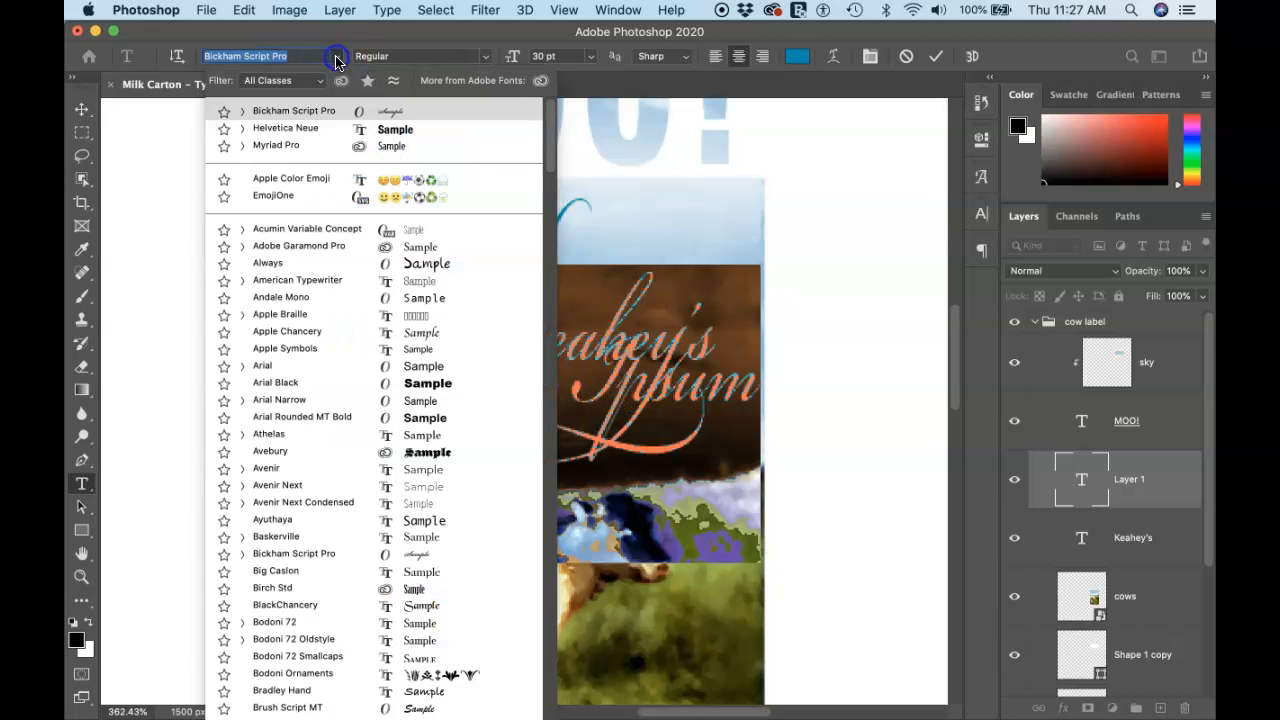
click(311, 131)
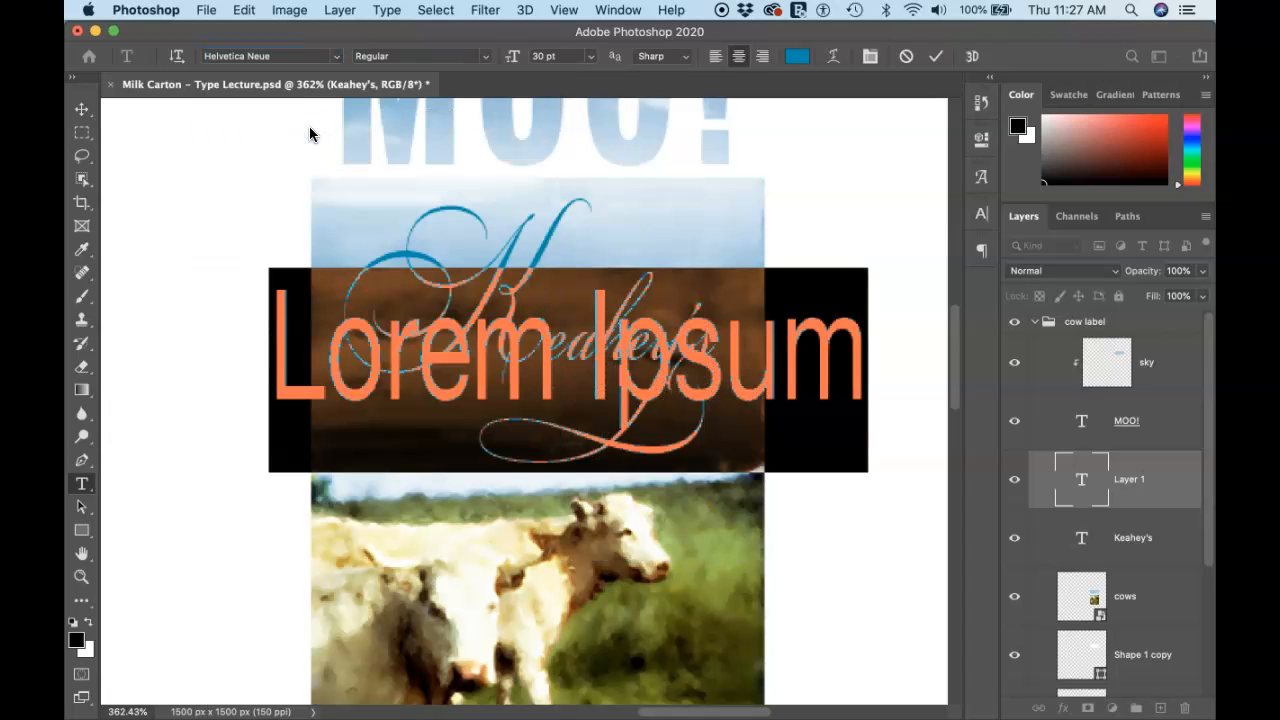
click(590, 57)
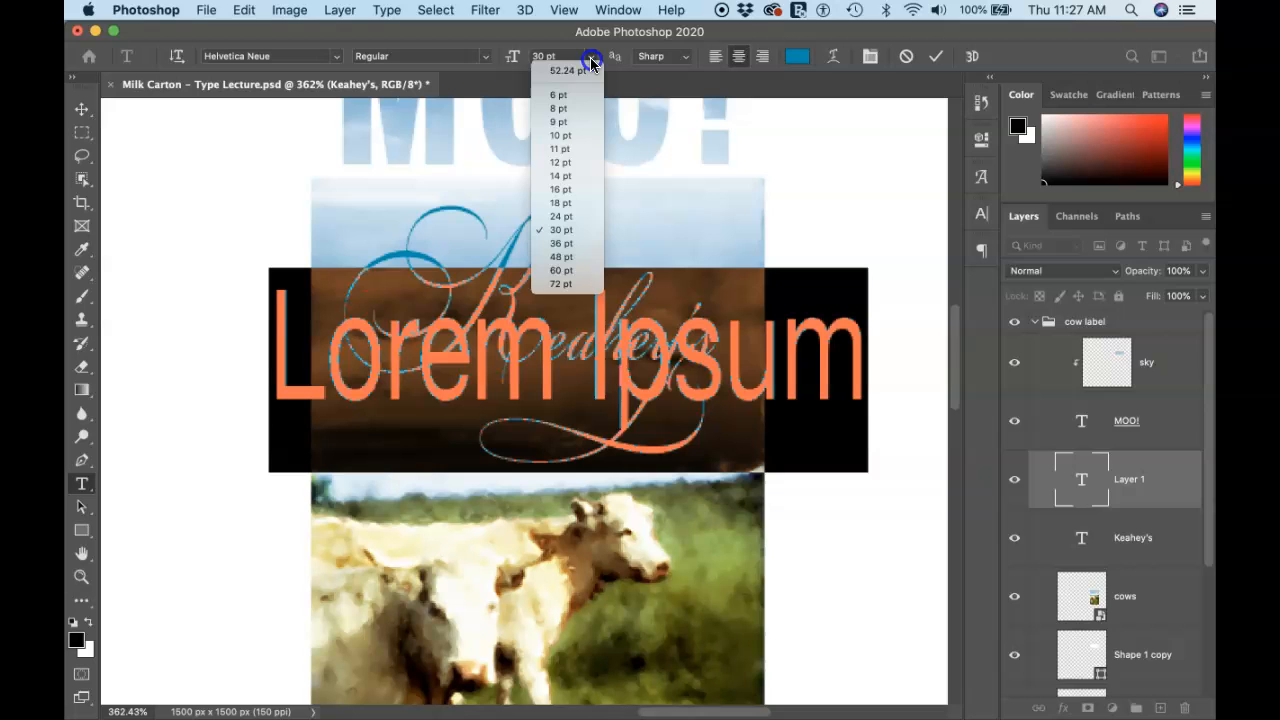
click(583, 135)
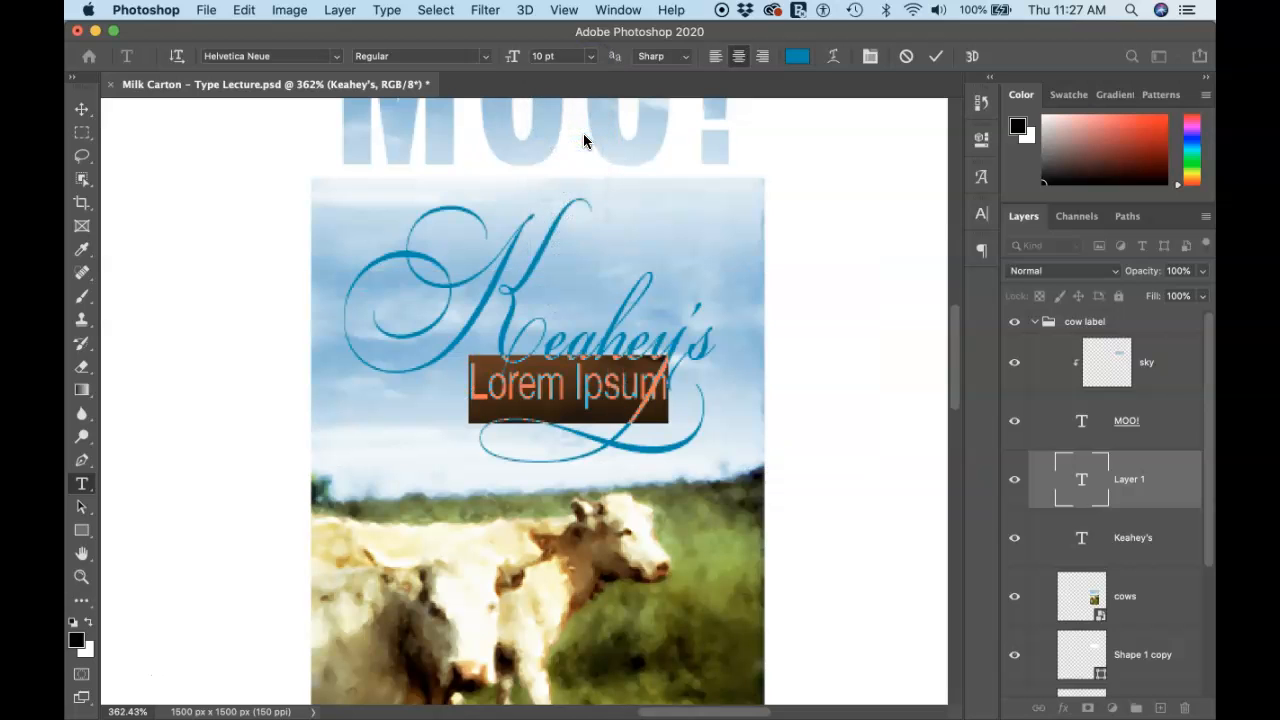
click(473, 56)
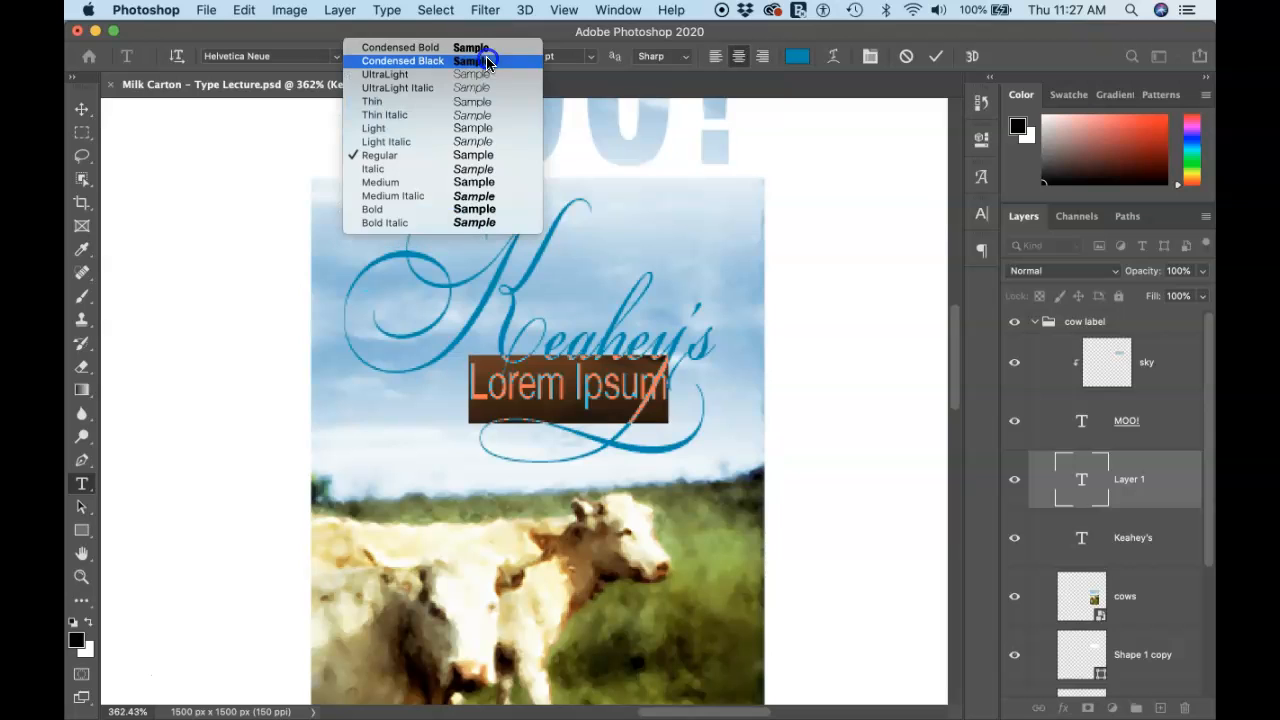
click(413, 210)
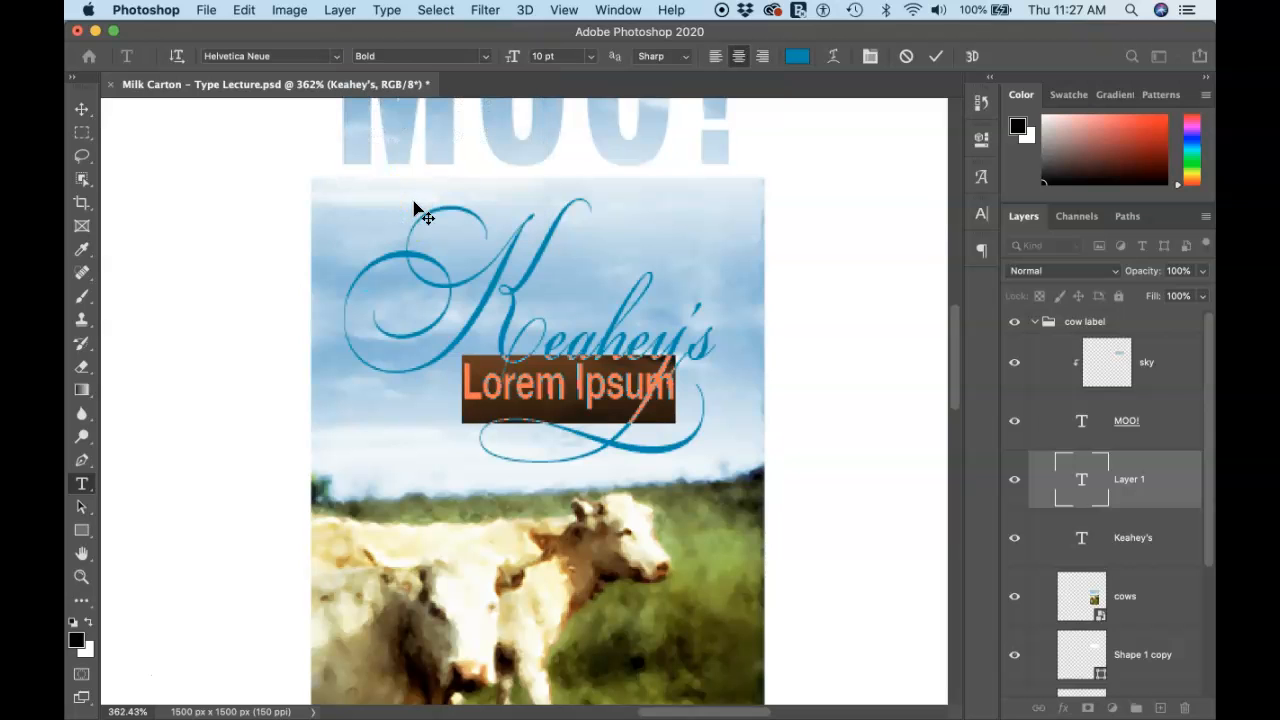
click(738, 63)
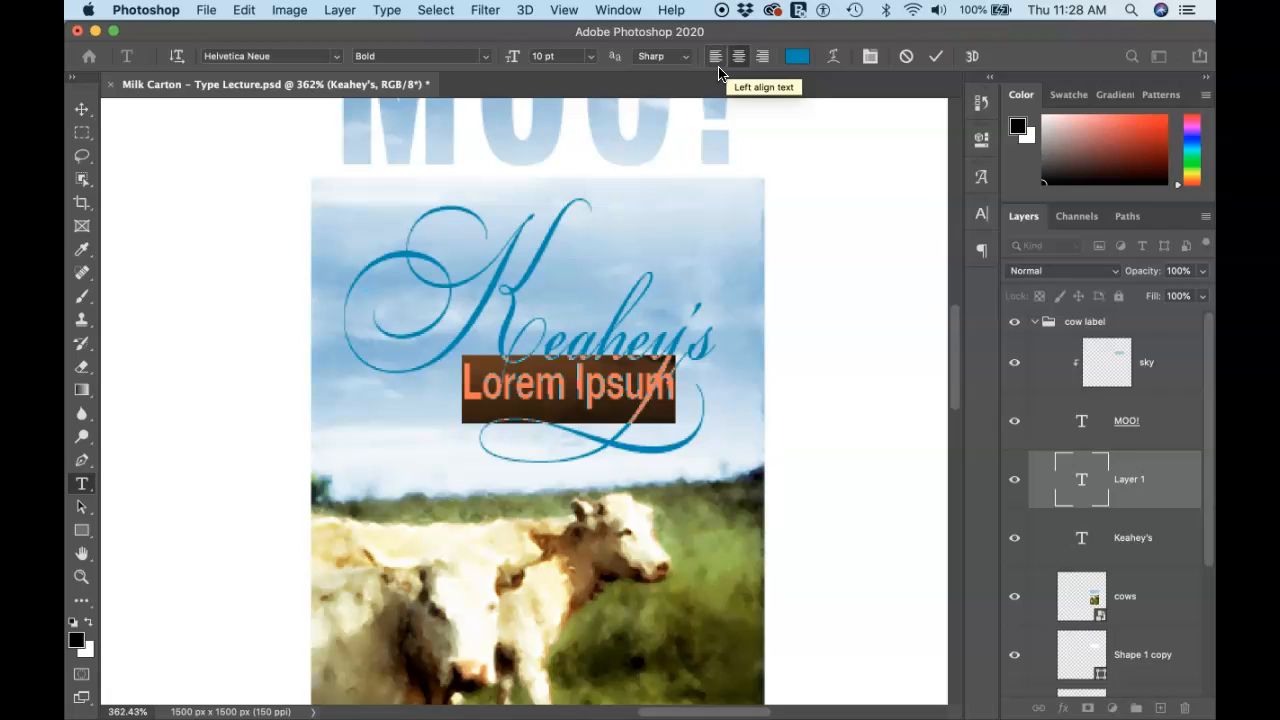
click(724, 86)
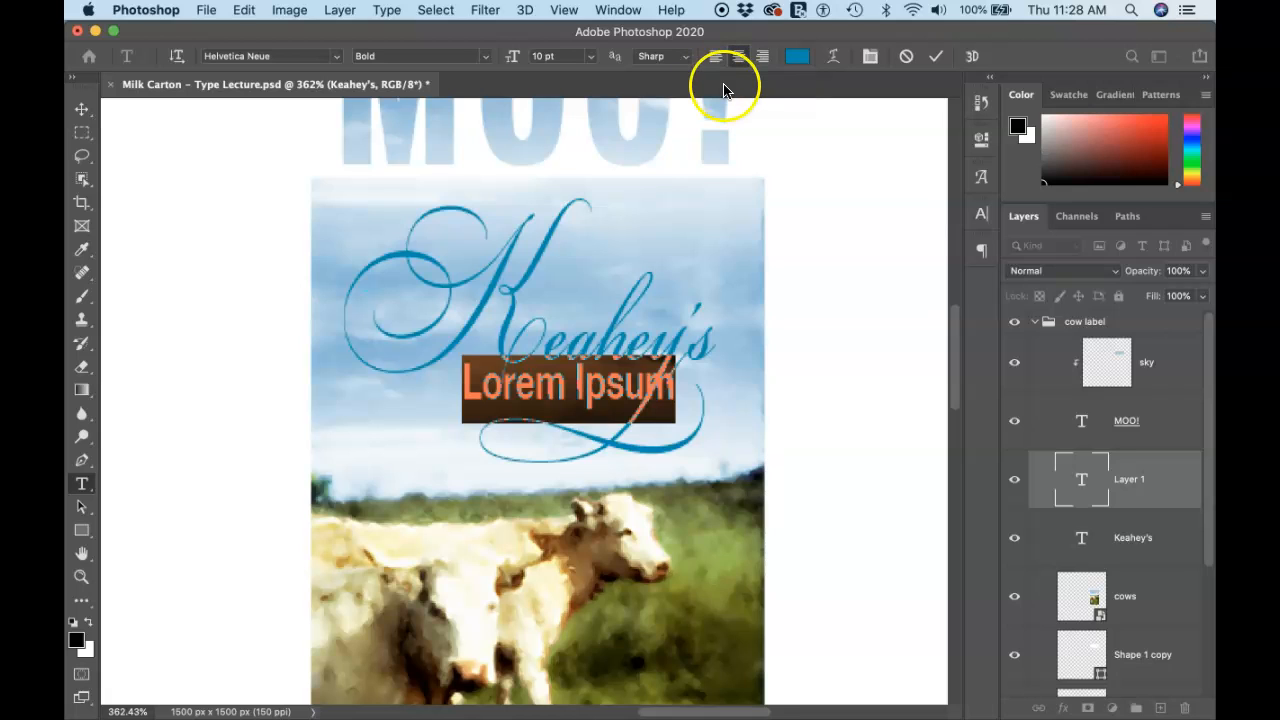
click(740, 58)
click(888, 143)
click(943, 157)
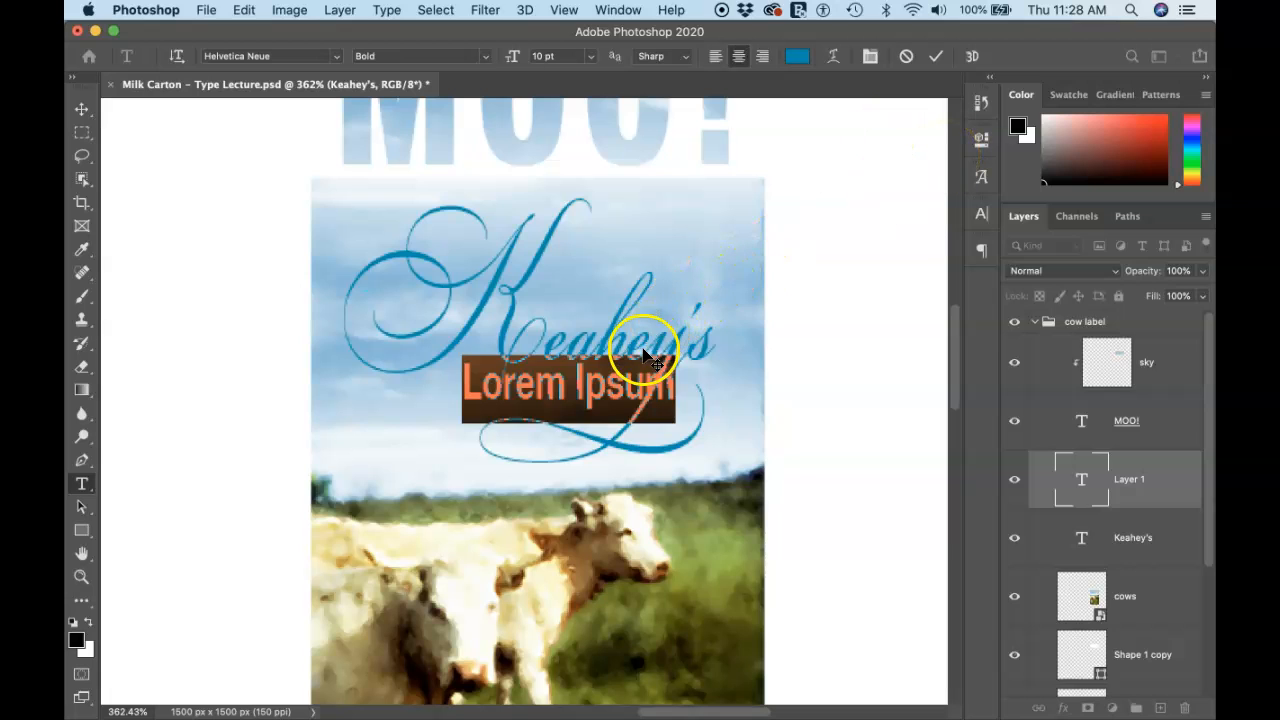
Set the new text's vertical scale to 100% and replace the placeholder text with MILK
click(980, 215)
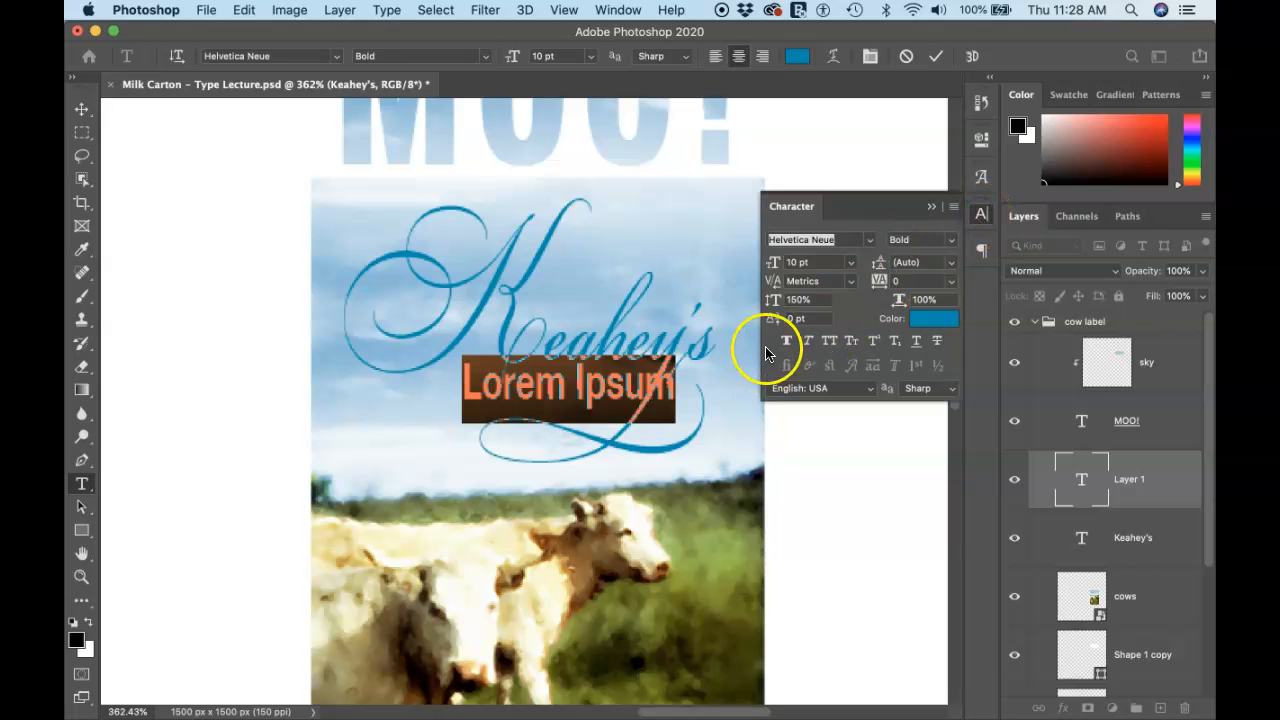
click(793, 300)
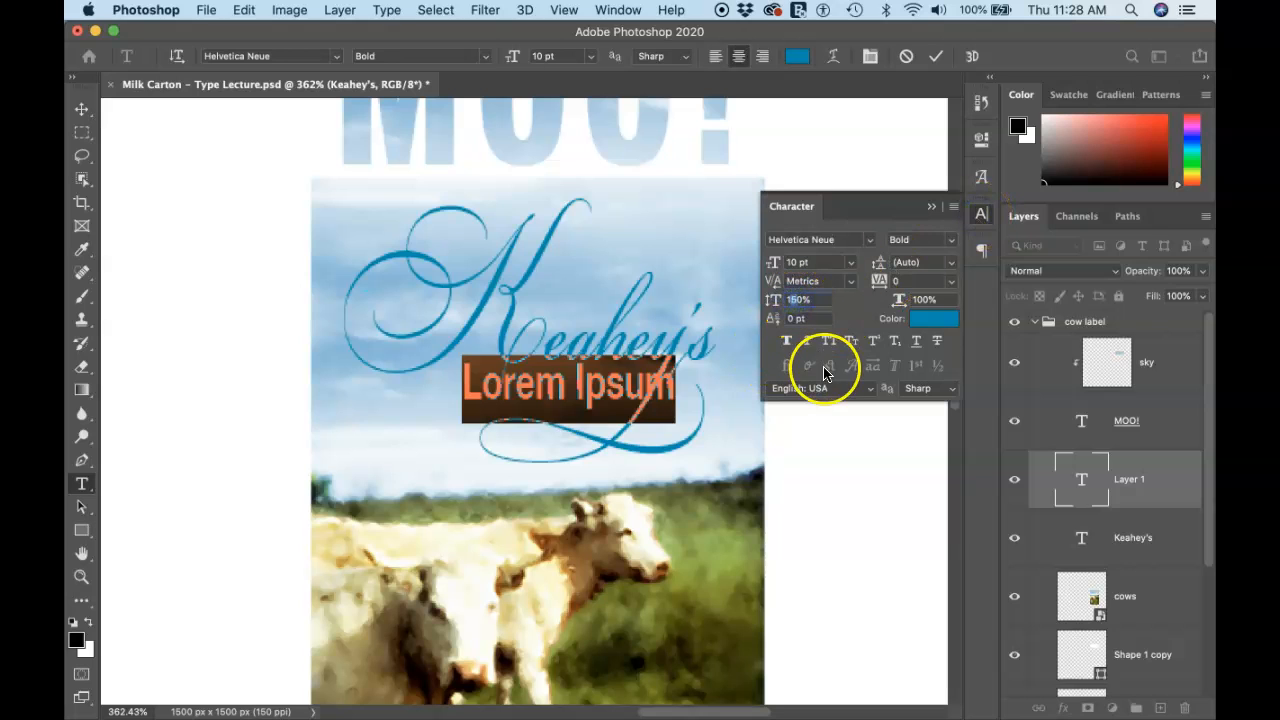
text(0)
click(811, 318)
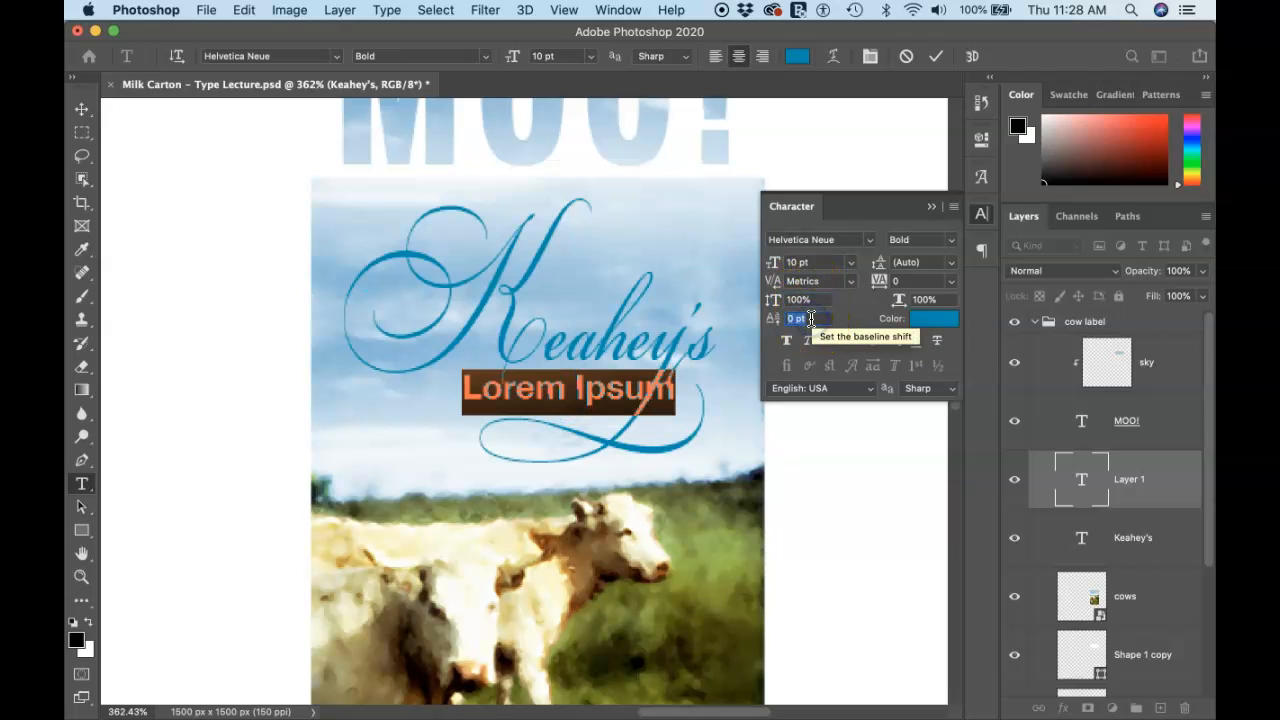
click(931, 207)
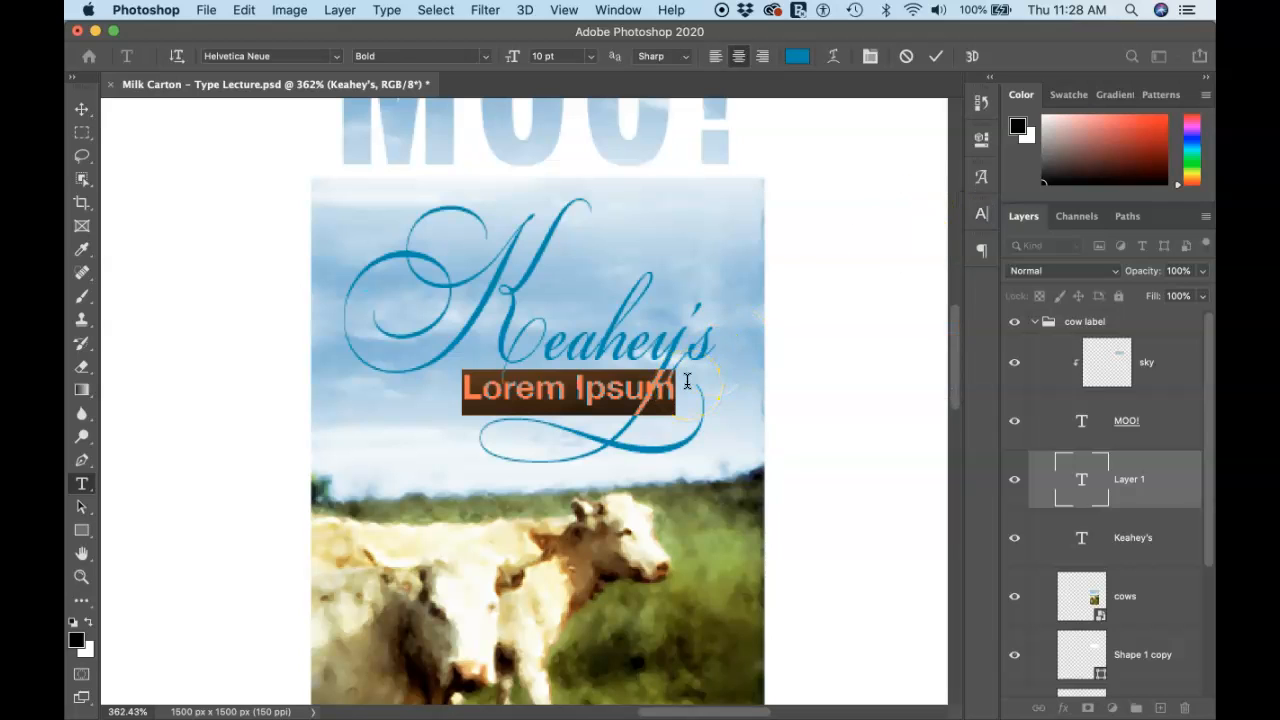
text(MILK)
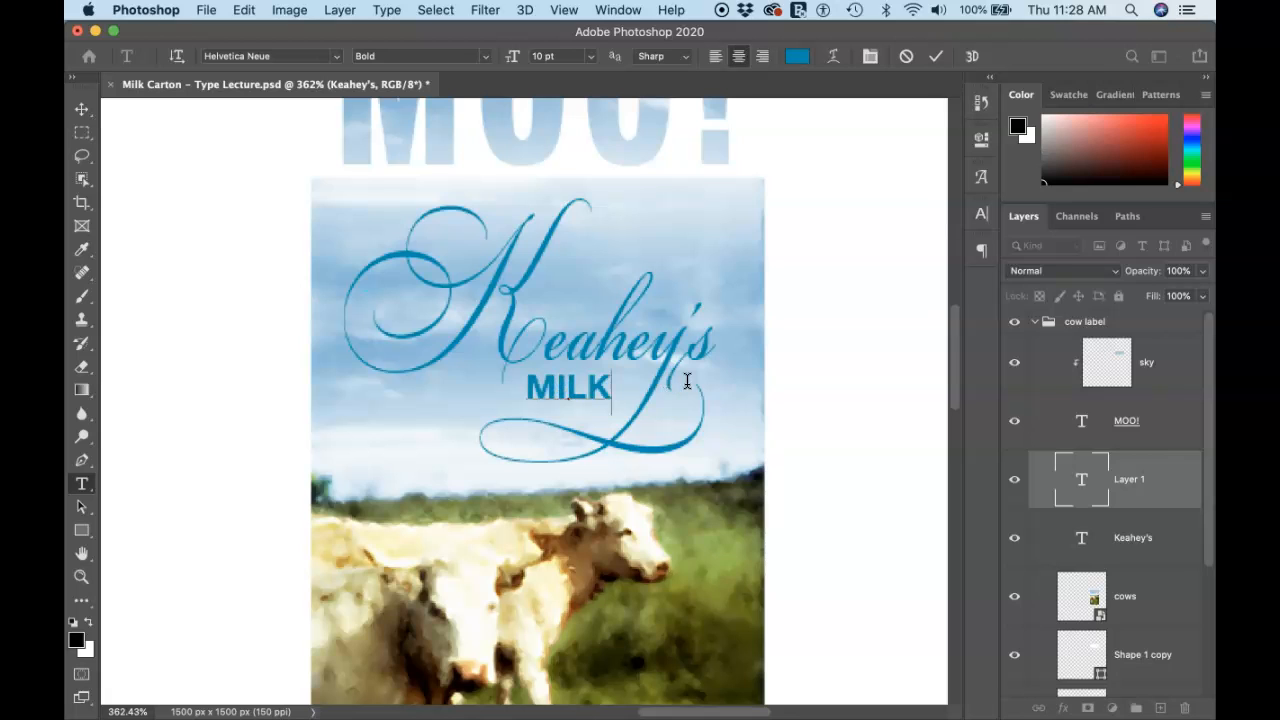
Increase the tracking of the whole word MILK to 240 and commit the text
click(609, 389)
click(608, 394)
drag(608, 394, 509, 391)
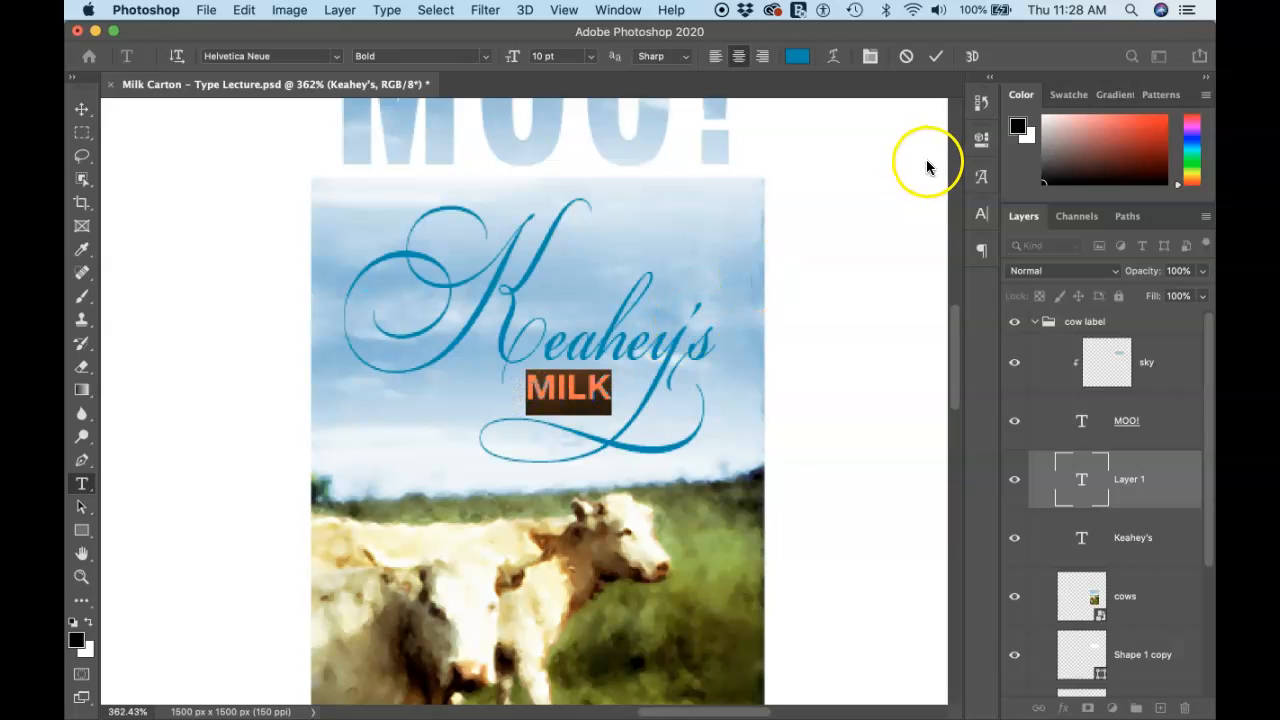
click(980, 214)
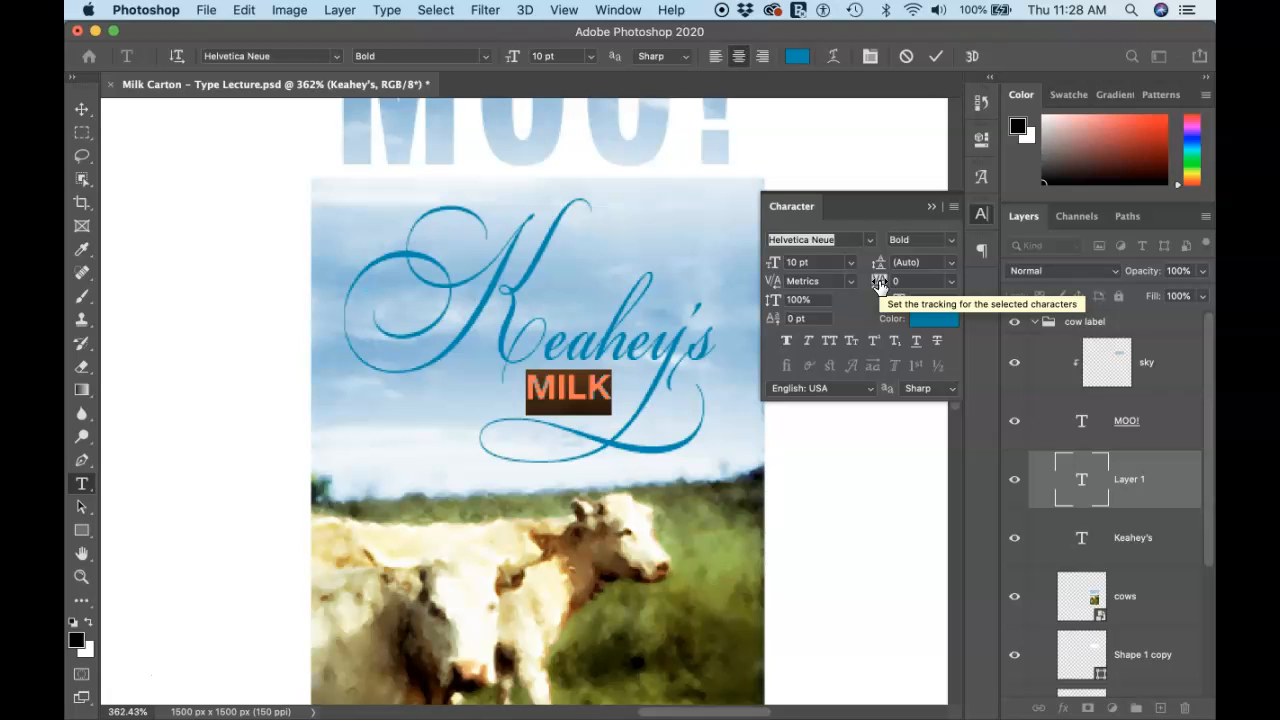
key(Fn)
key(Fn)
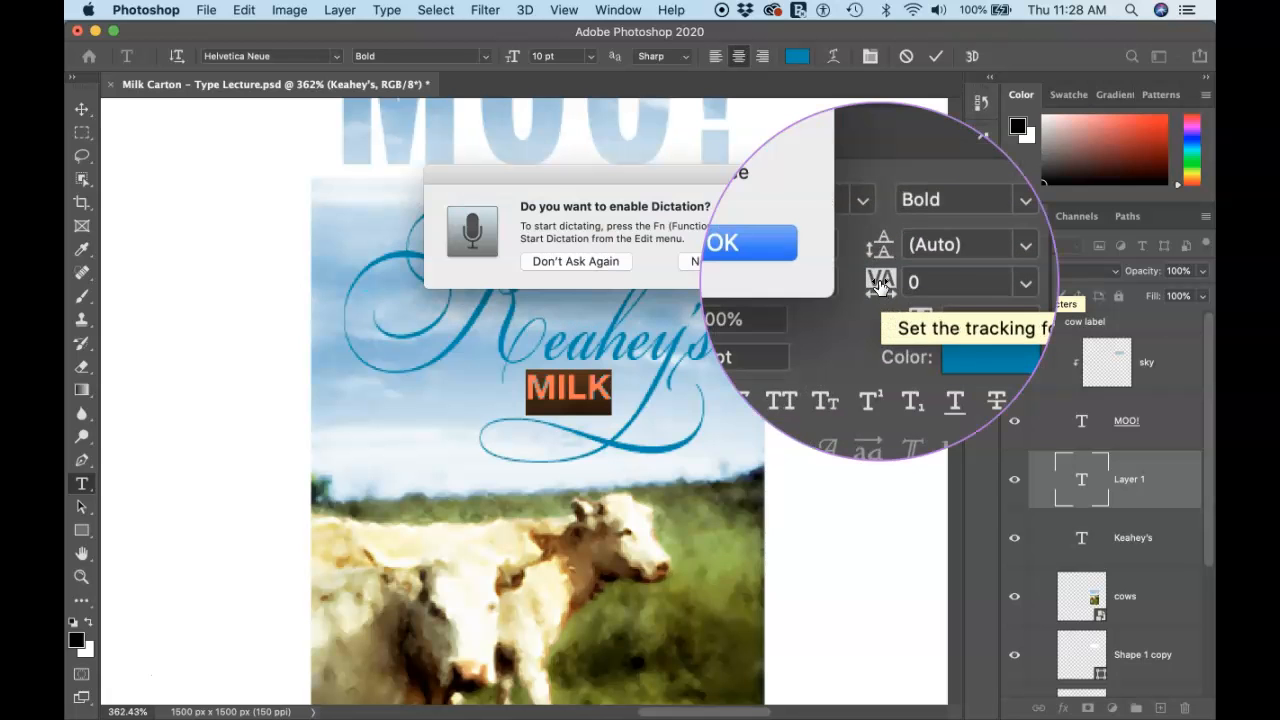
click(719, 262)
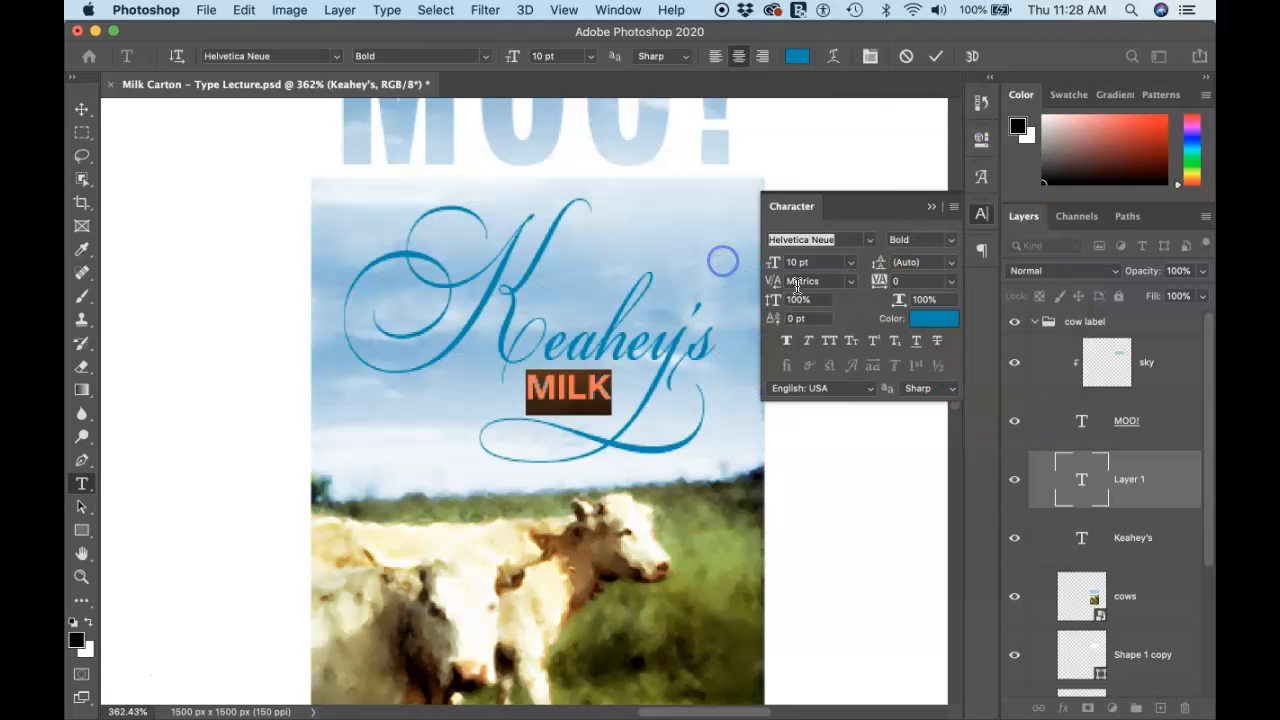
click(877, 283)
drag(877, 283, 887, 283)
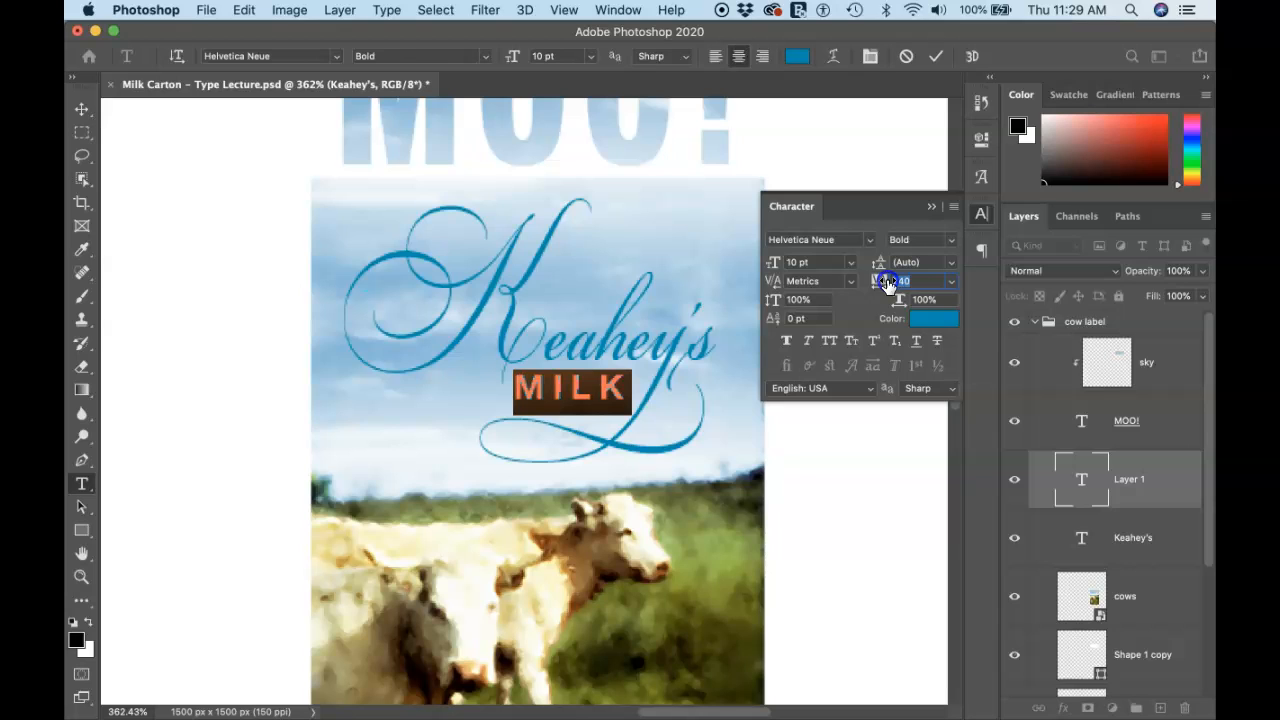
drag(887, 283, 888, 285)
click(935, 57)
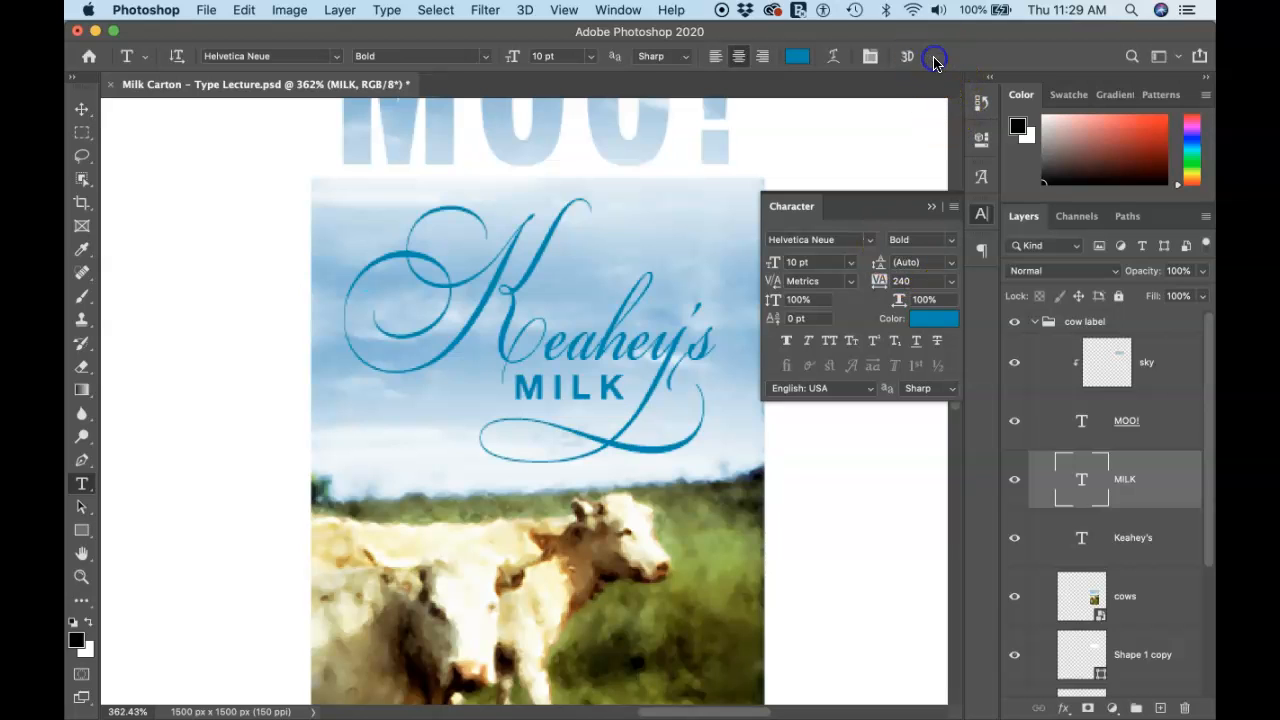
click(931, 207)
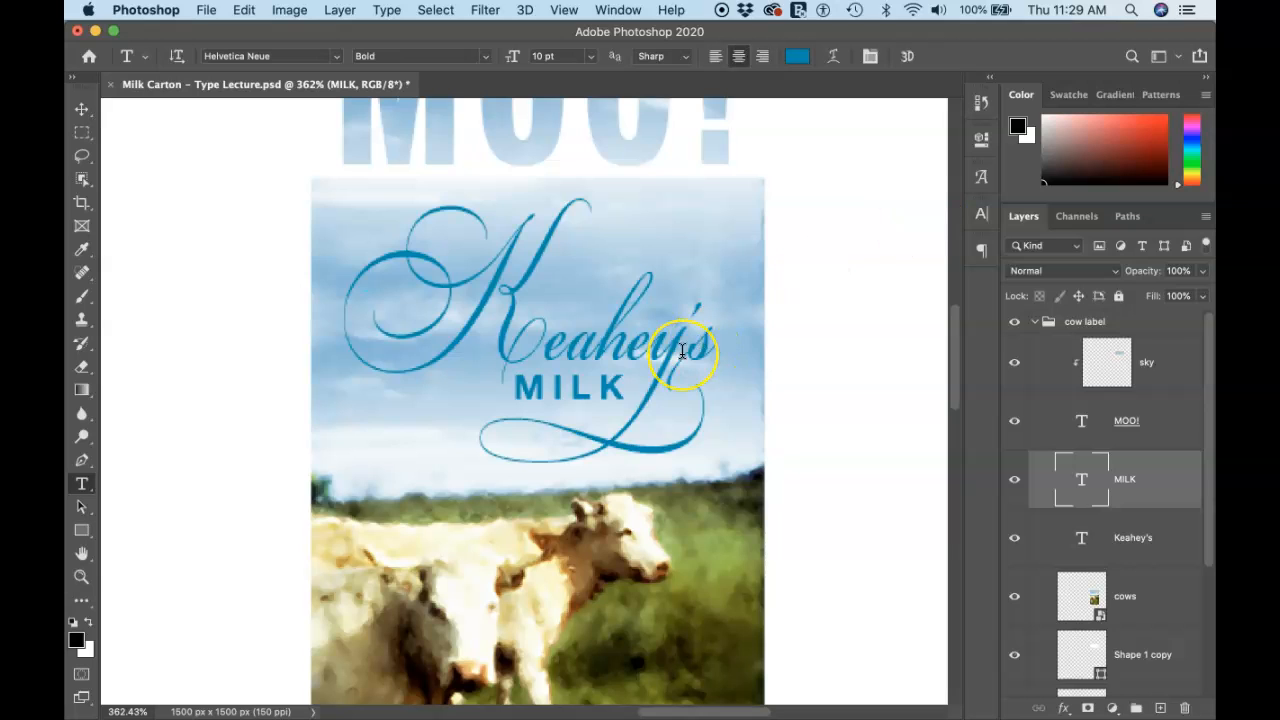
Nudge the word MILK slightly to the right beneath the script name
drag(583, 400, 575, 398)
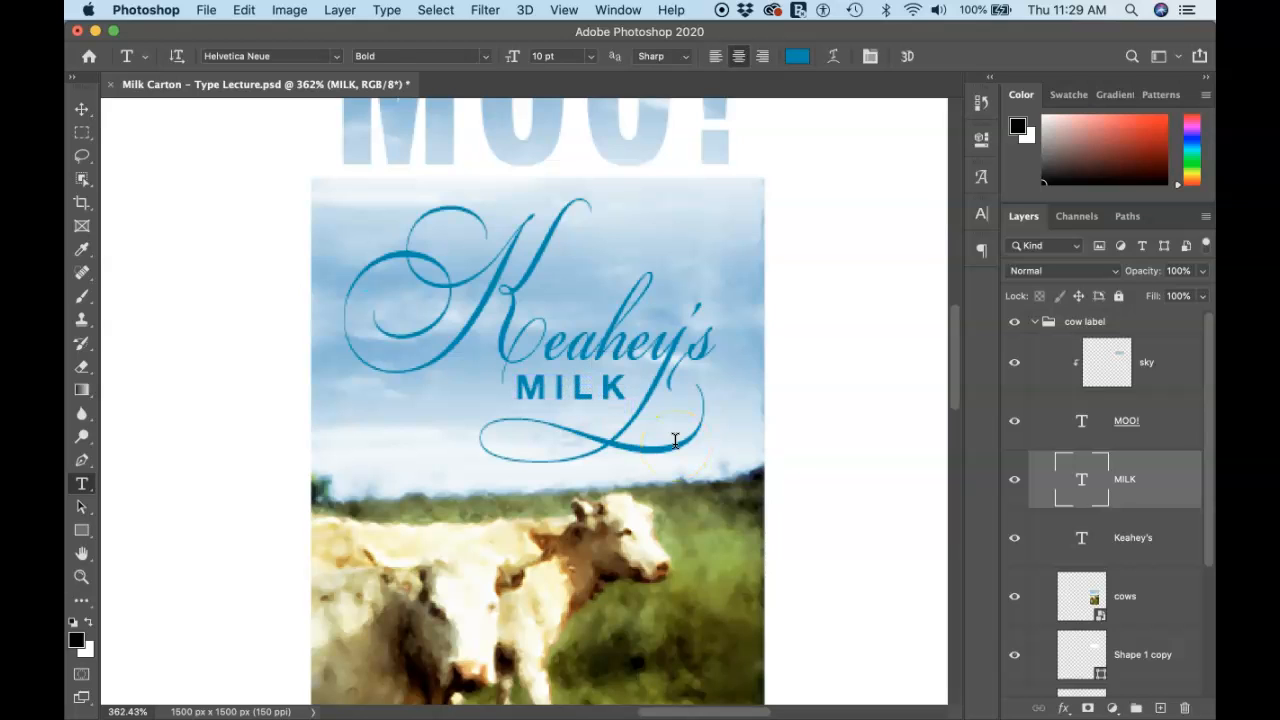
scroll(675, 440, down, 5)
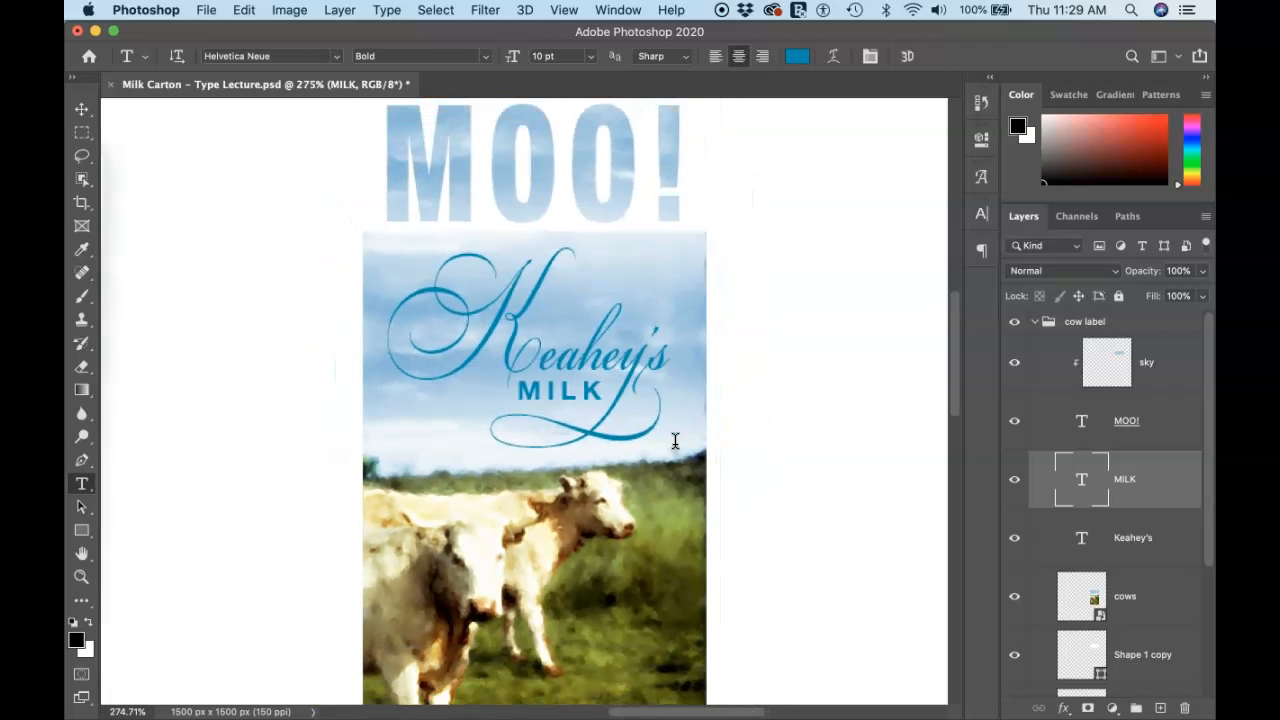
scroll(675, 440, down, 3)
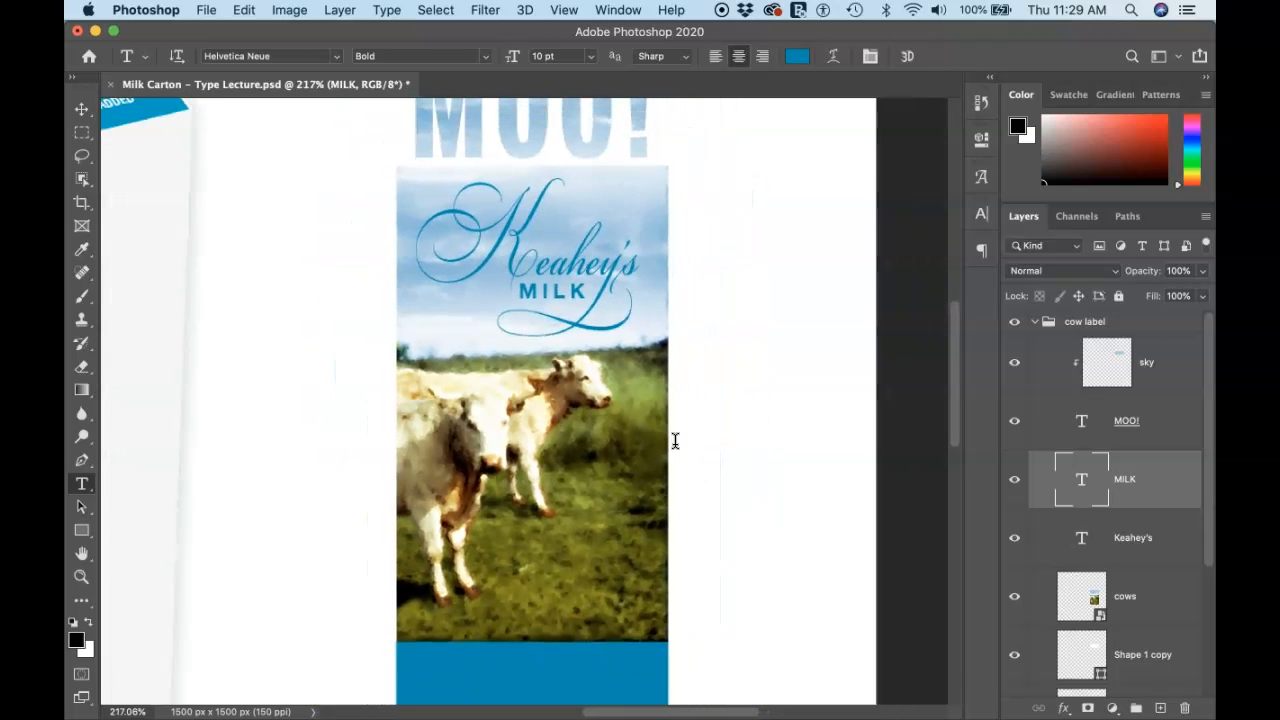